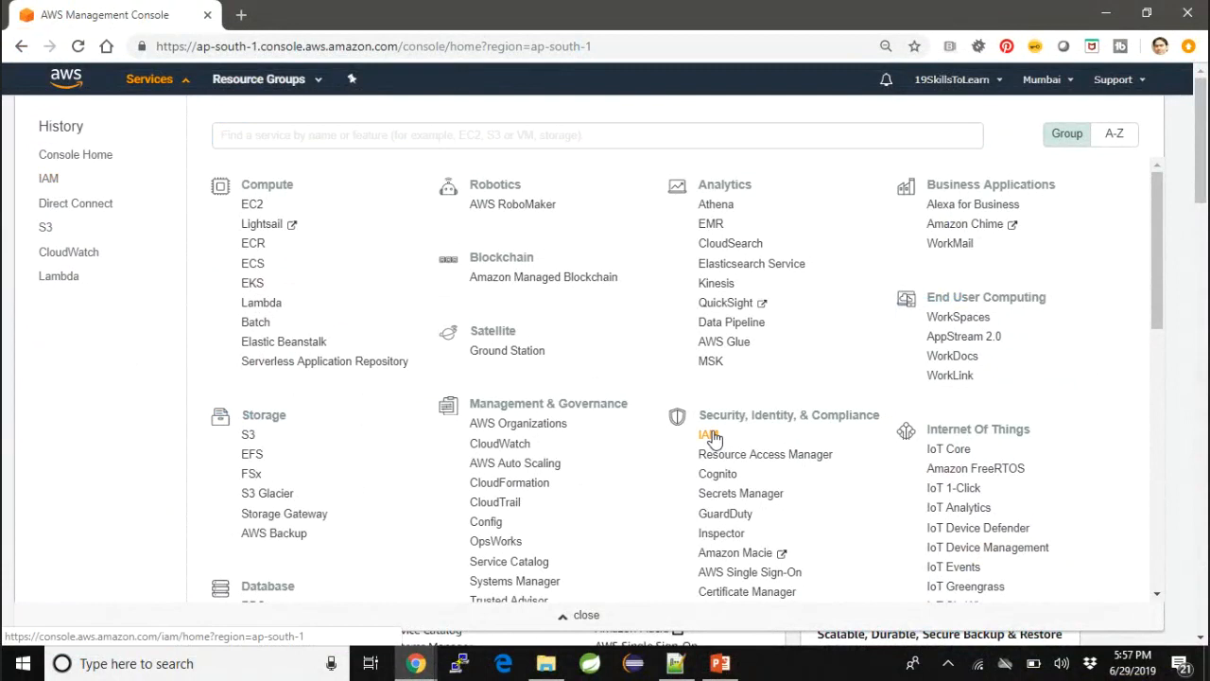
# - Open the IAM service, then in Notepad++ copy the role name lambda-dynamodb-role from the STEP 3 line of the notes
pyautogui.click(712, 437)
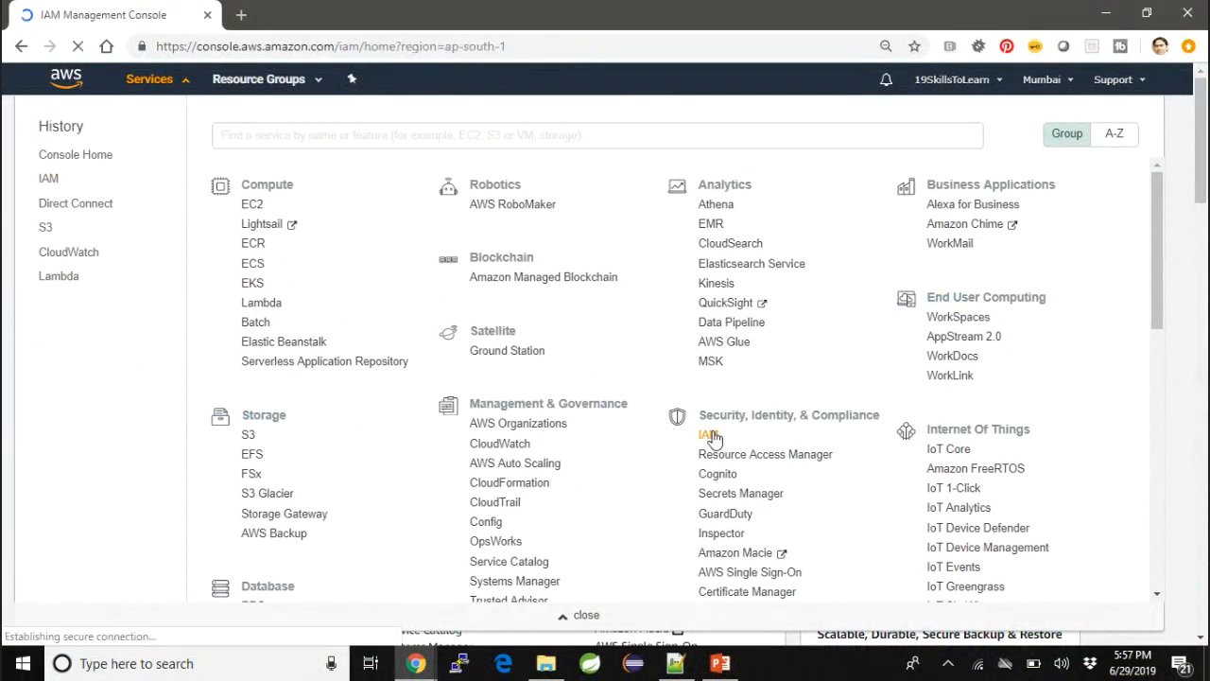
pyautogui.click(683, 664)
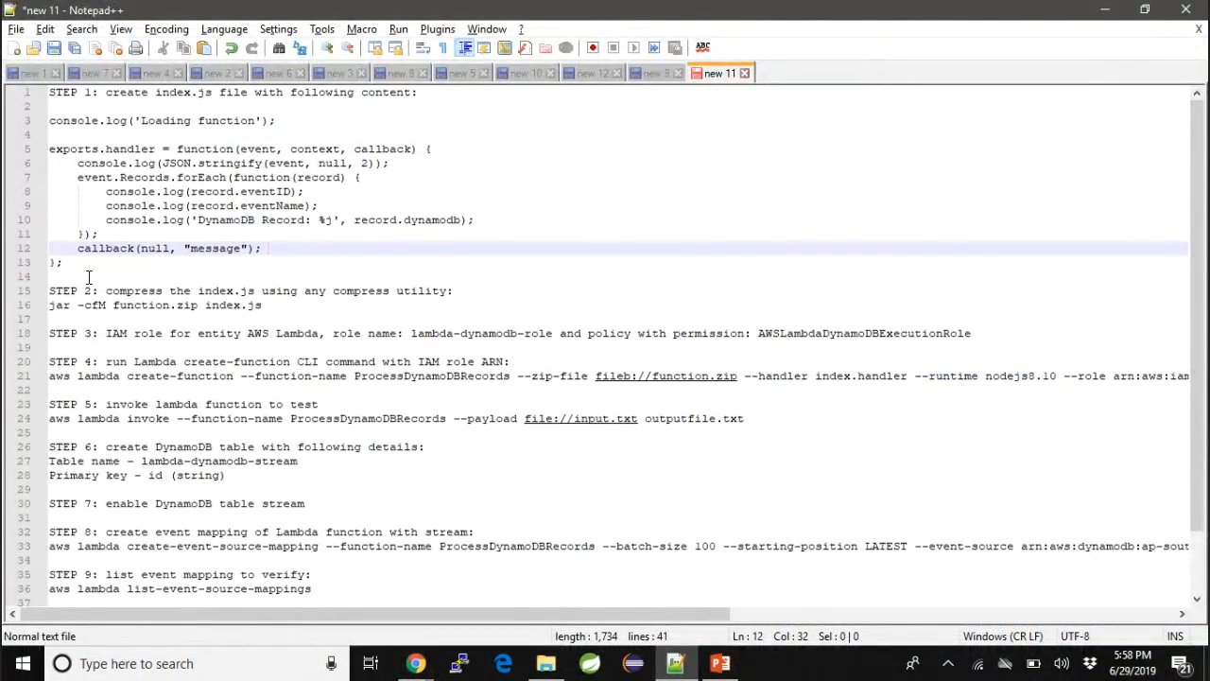
pyautogui.moveTo(106, 332); pyautogui.dragTo(285, 332)
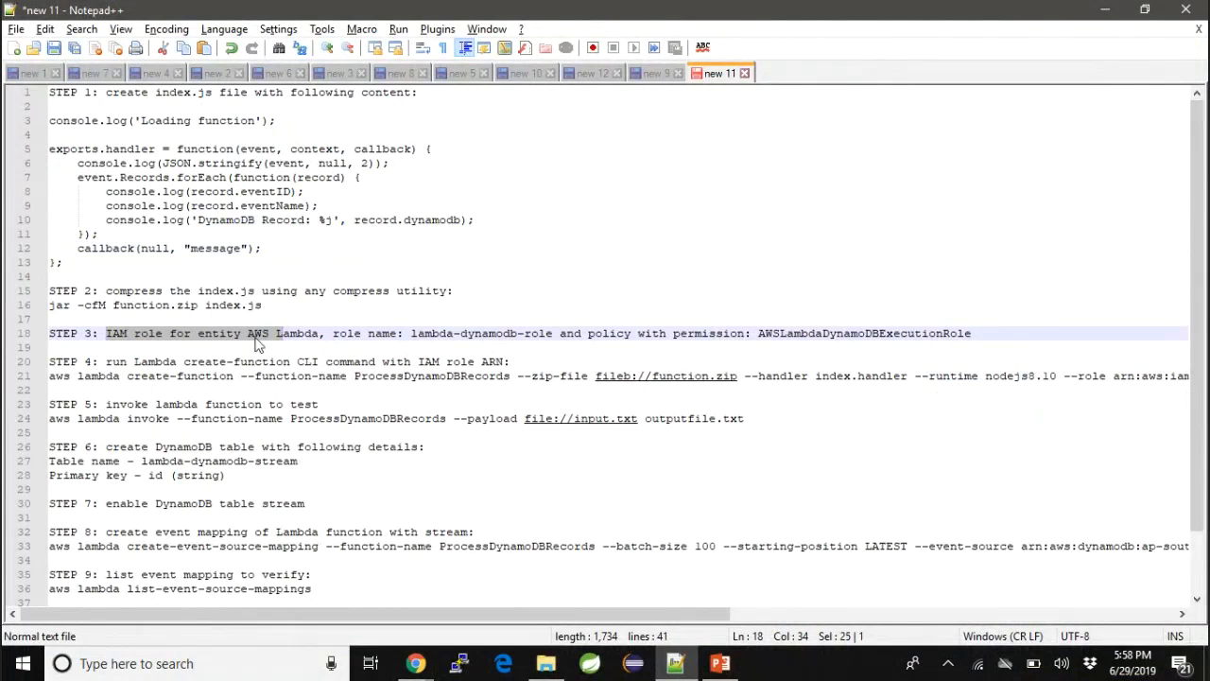
pyautogui.doubleClick(430, 336)
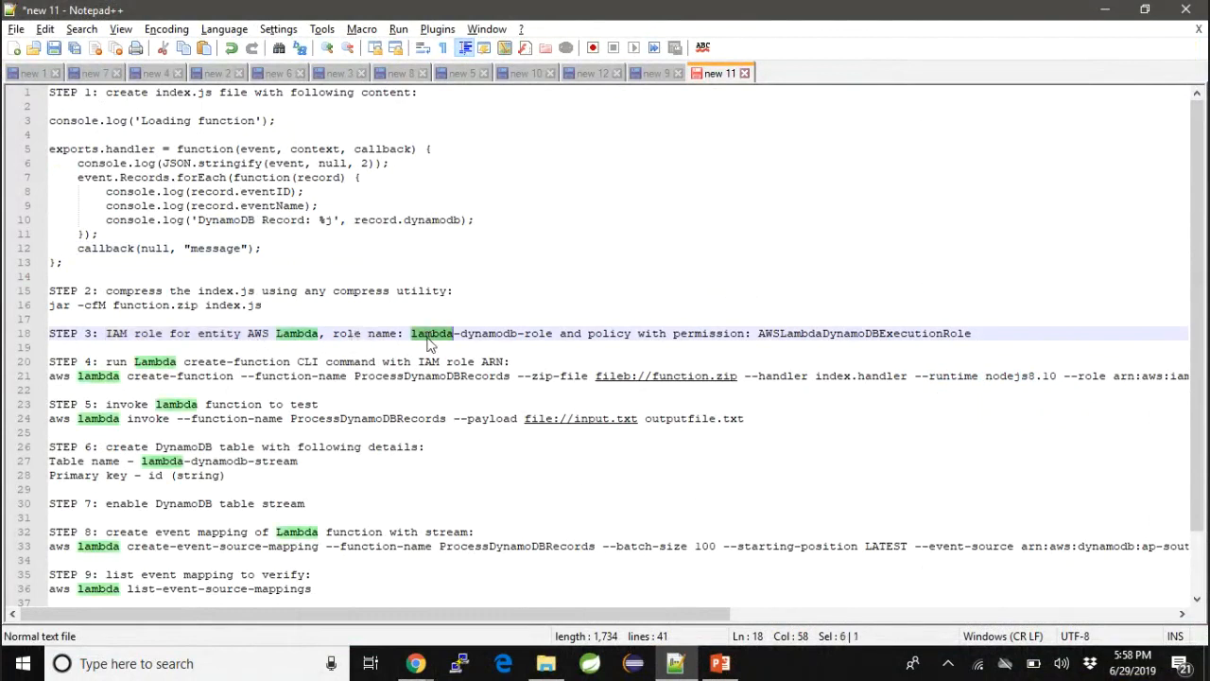
pyautogui.keyDown('shift'); pyautogui.click(554, 337); pyautogui.keyUp('shift')
pyautogui.hotkey('ctrl', 'c')
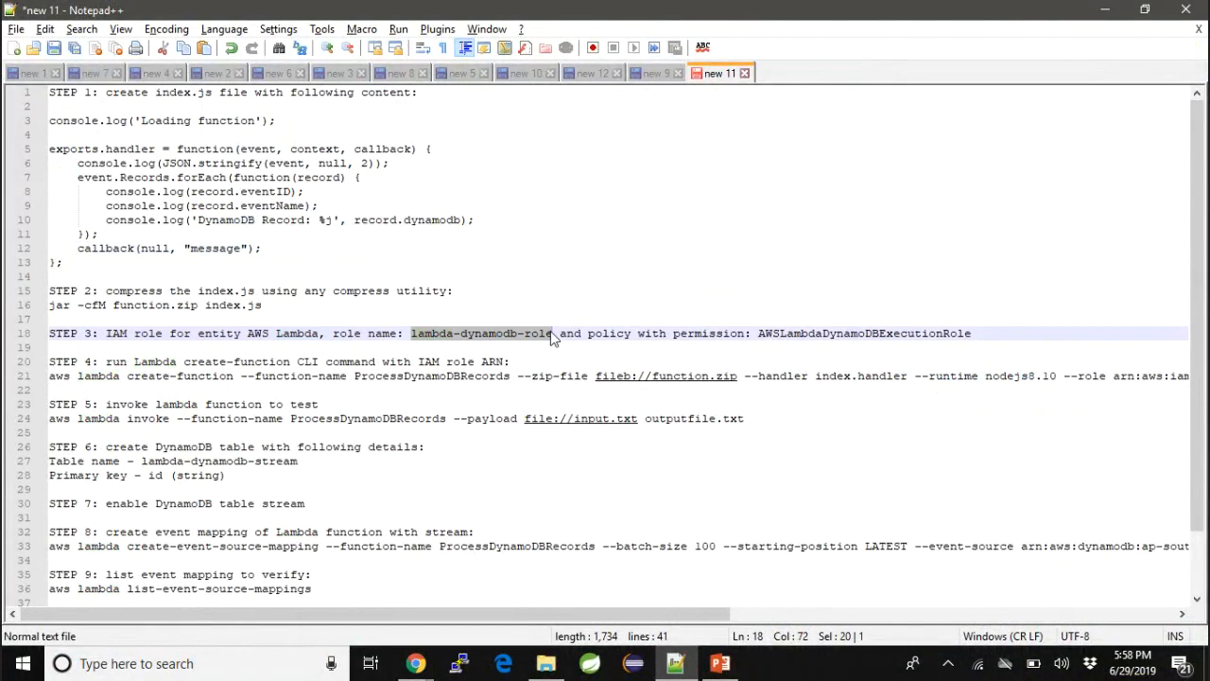
# - In the browser's IAM console, start creating a role for the AWS service Lambda and proceed to its permissions
pyautogui.hotkey('alt', 'Tab')
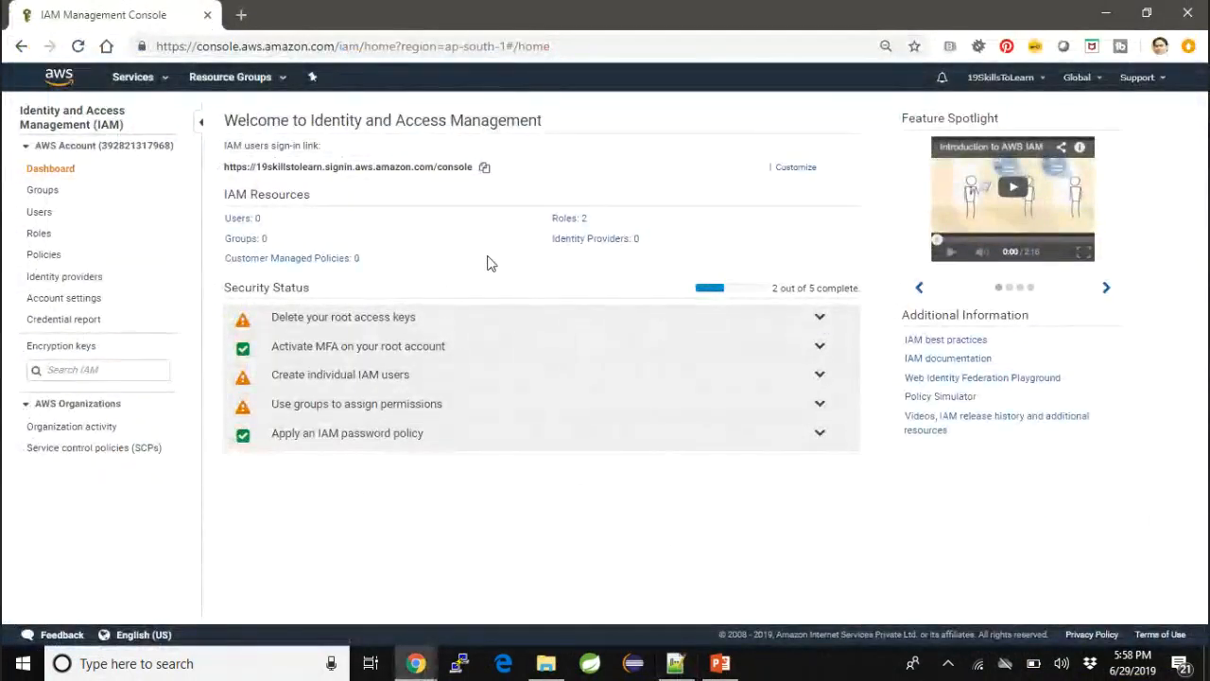
pyautogui.click(565, 219)
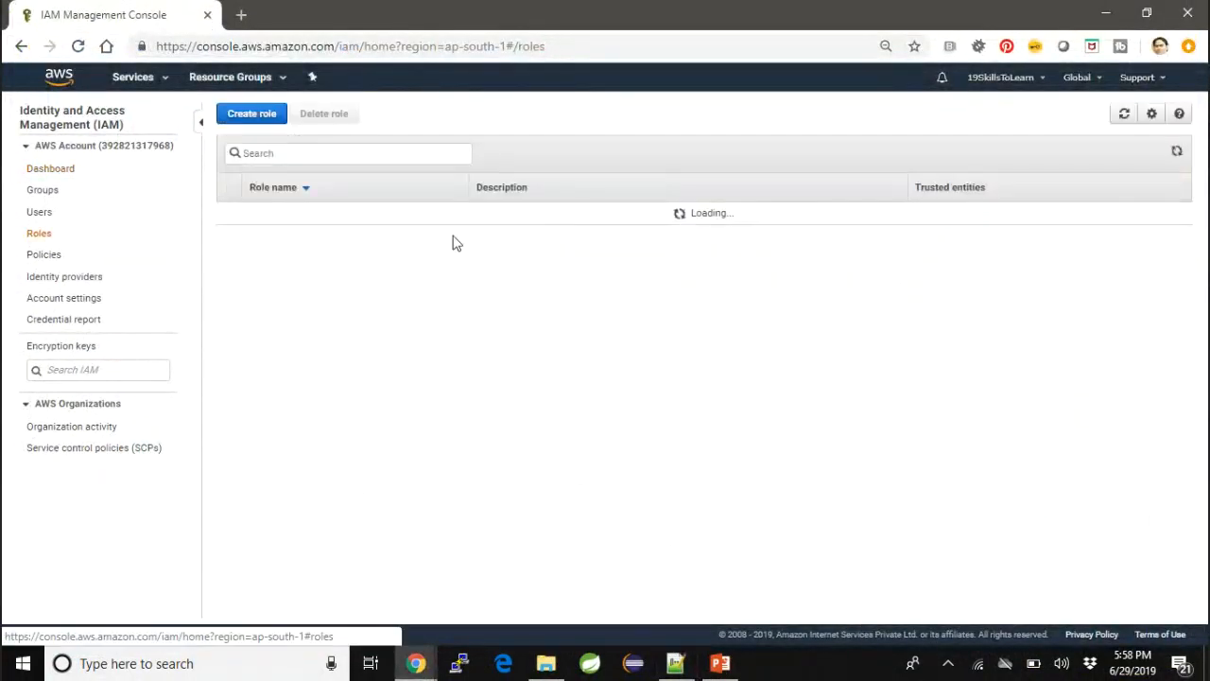
pyautogui.click(254, 445)
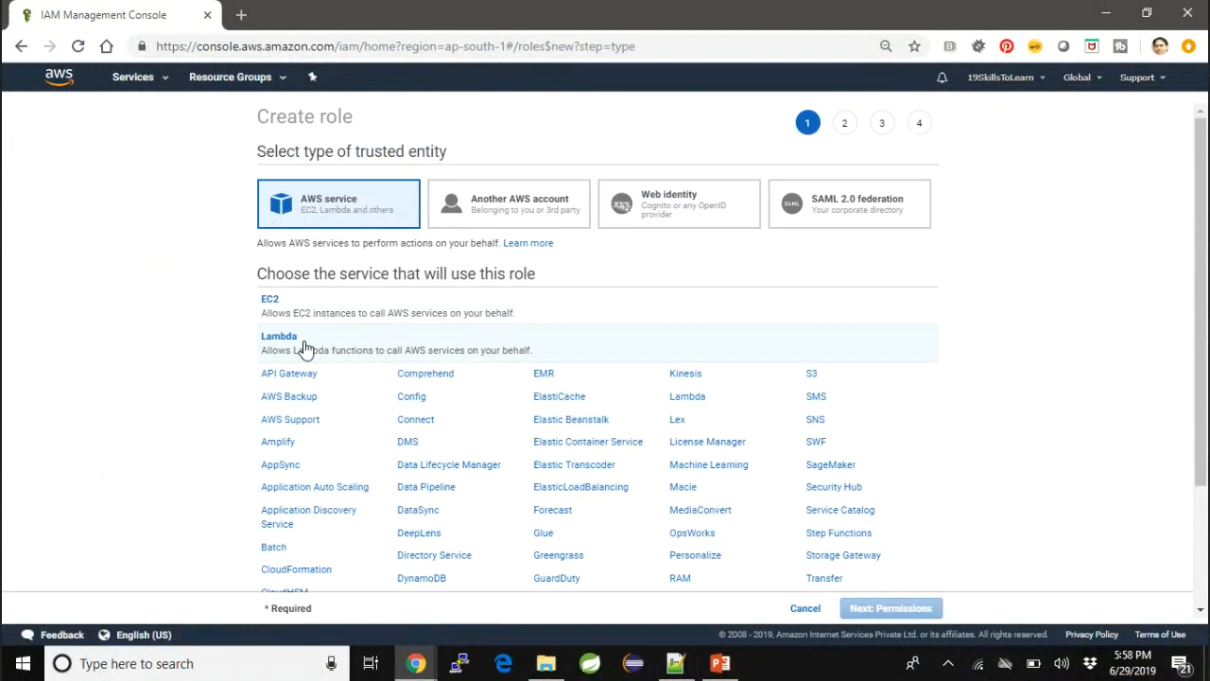
pyautogui.click(305, 349)
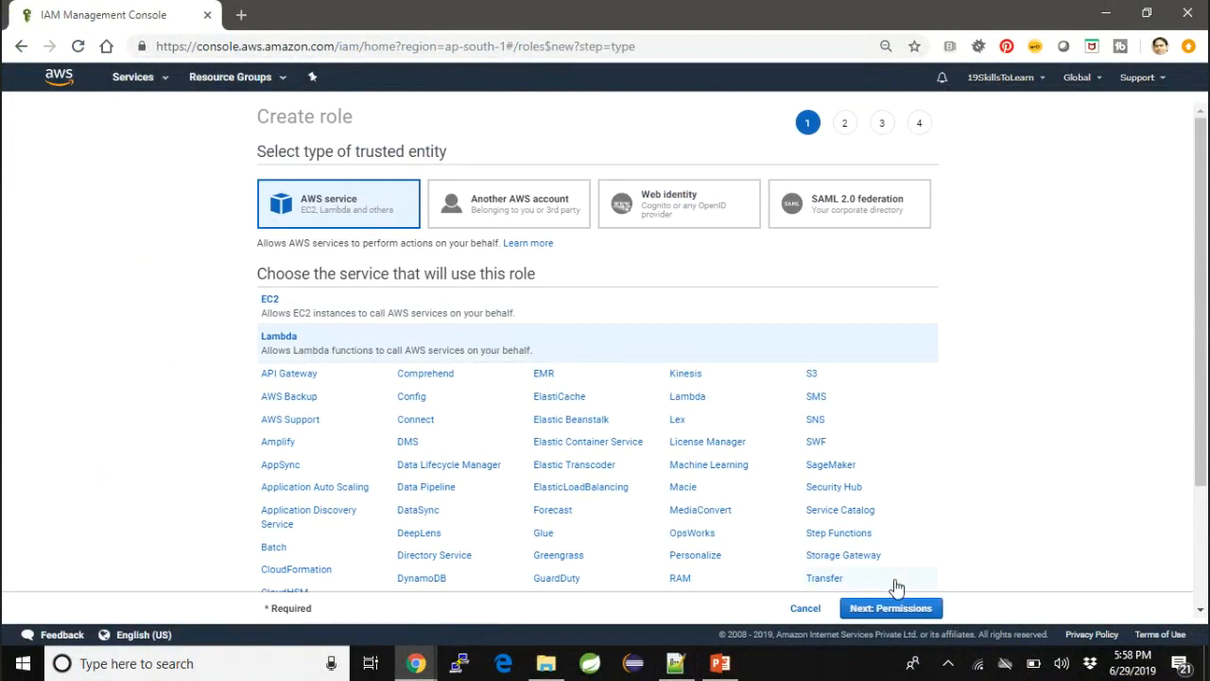
pyautogui.click(906, 610)
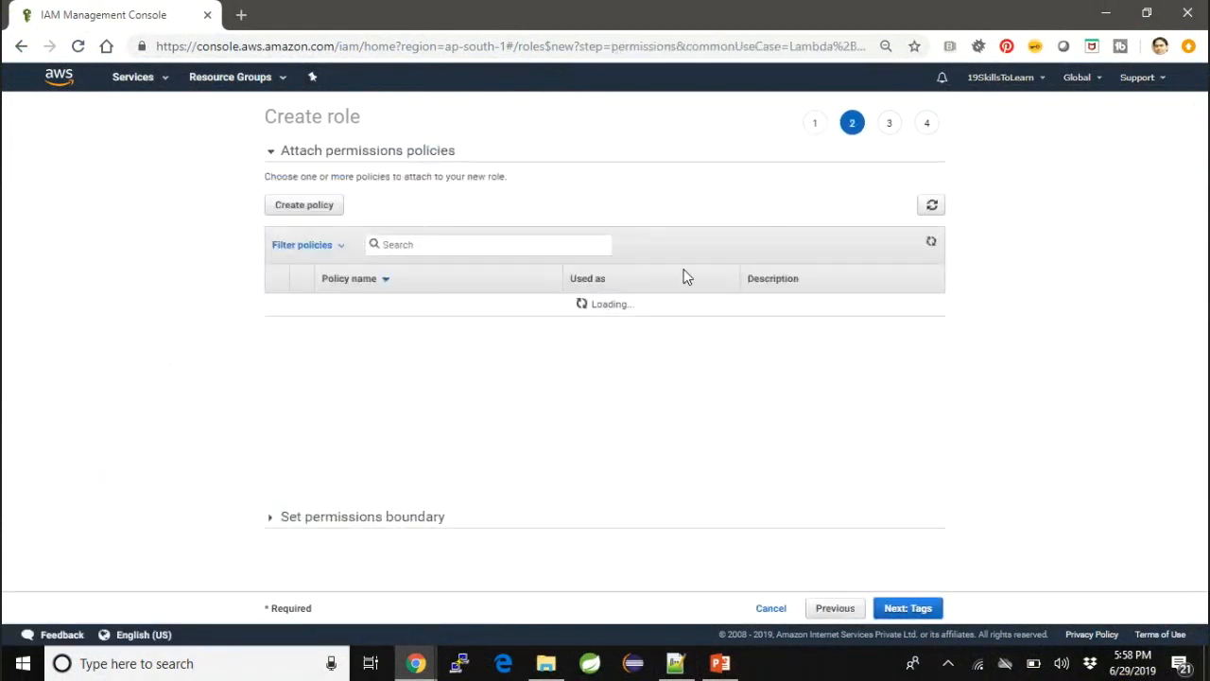
# - Search the policies for AWSLam and attach AWSLambdaDynamoDBExecutionRole to the new role
pyautogui.click(497, 244)
pyautogui.write('A')
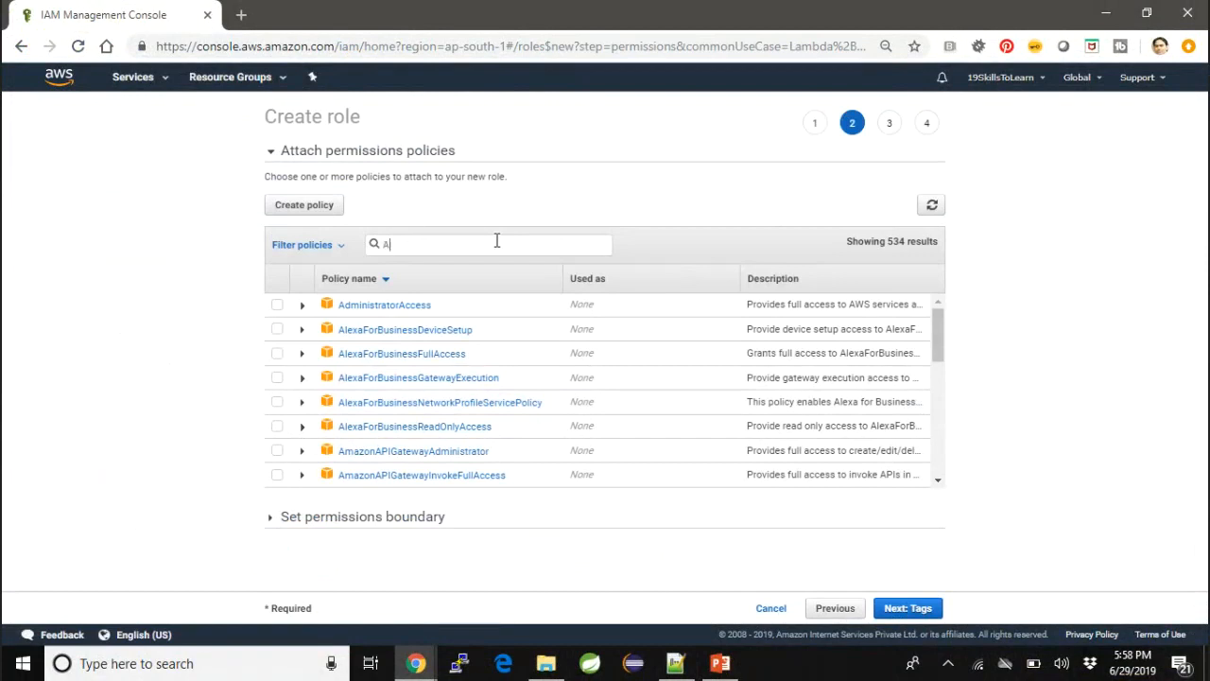
pyautogui.write('WSLam')
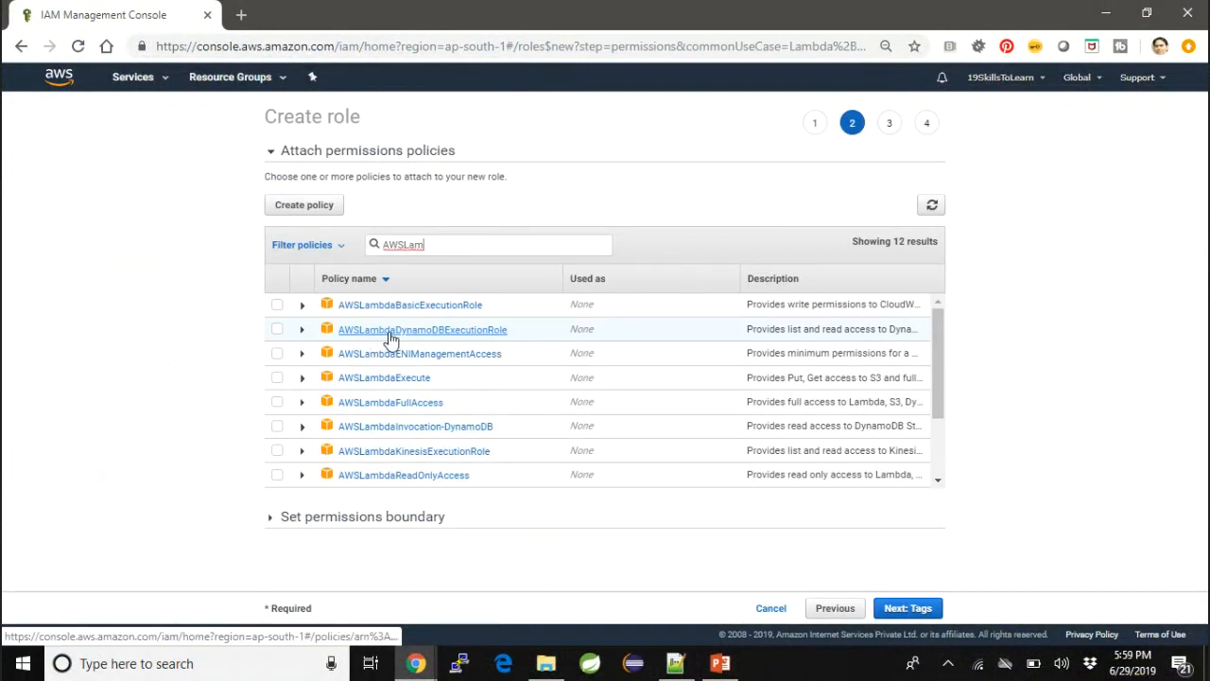
pyautogui.click(277, 330)
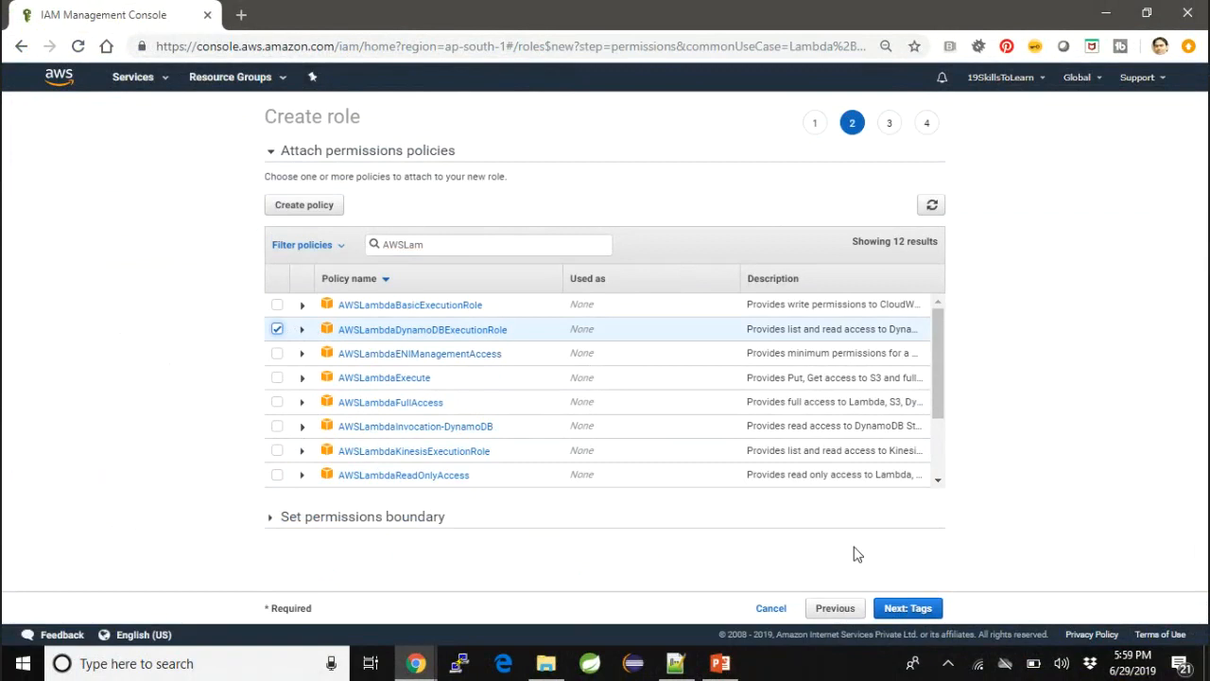
pyautogui.click(930, 608)
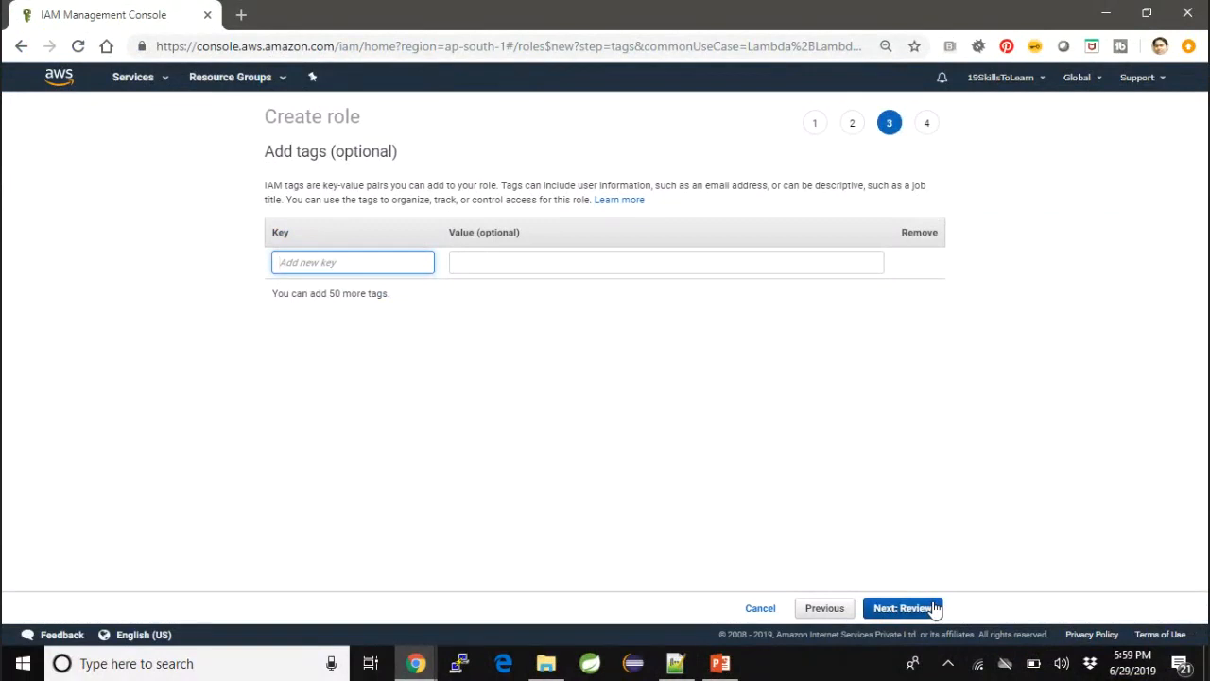
# - Skip the tags, name the role lambda-dynamodb-role, and create it
pyautogui.click(934, 608)
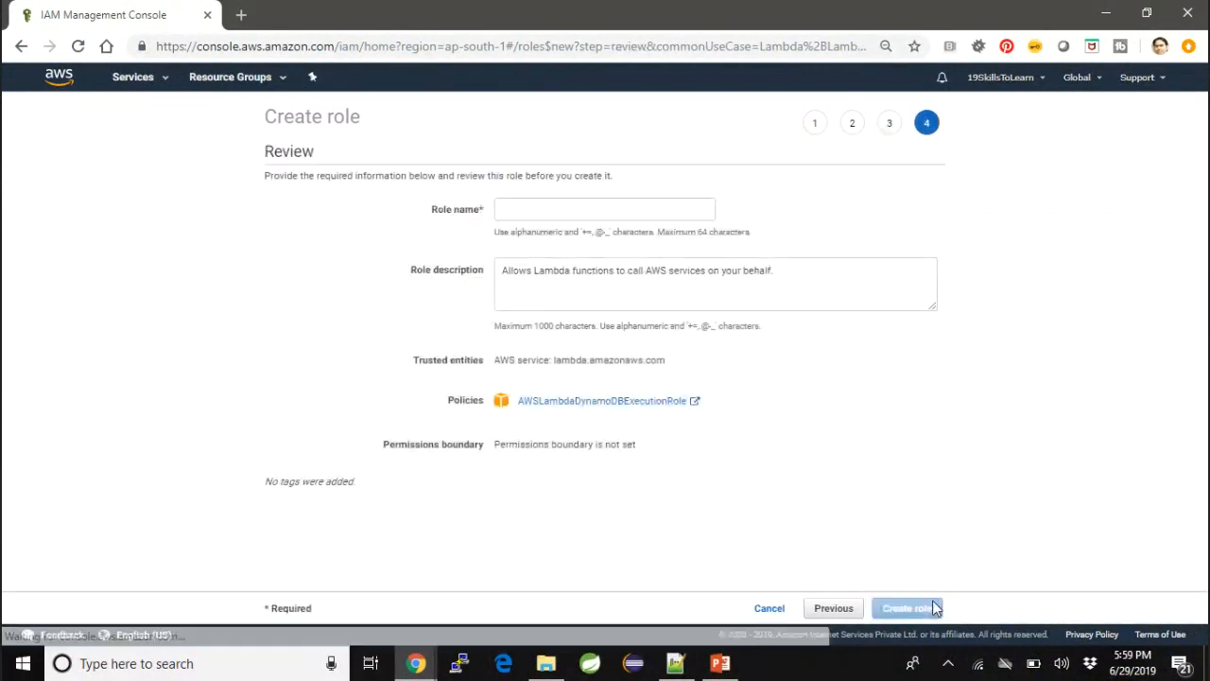
pyautogui.click(679, 207)
pyautogui.hotkey('ctrl', 'v')
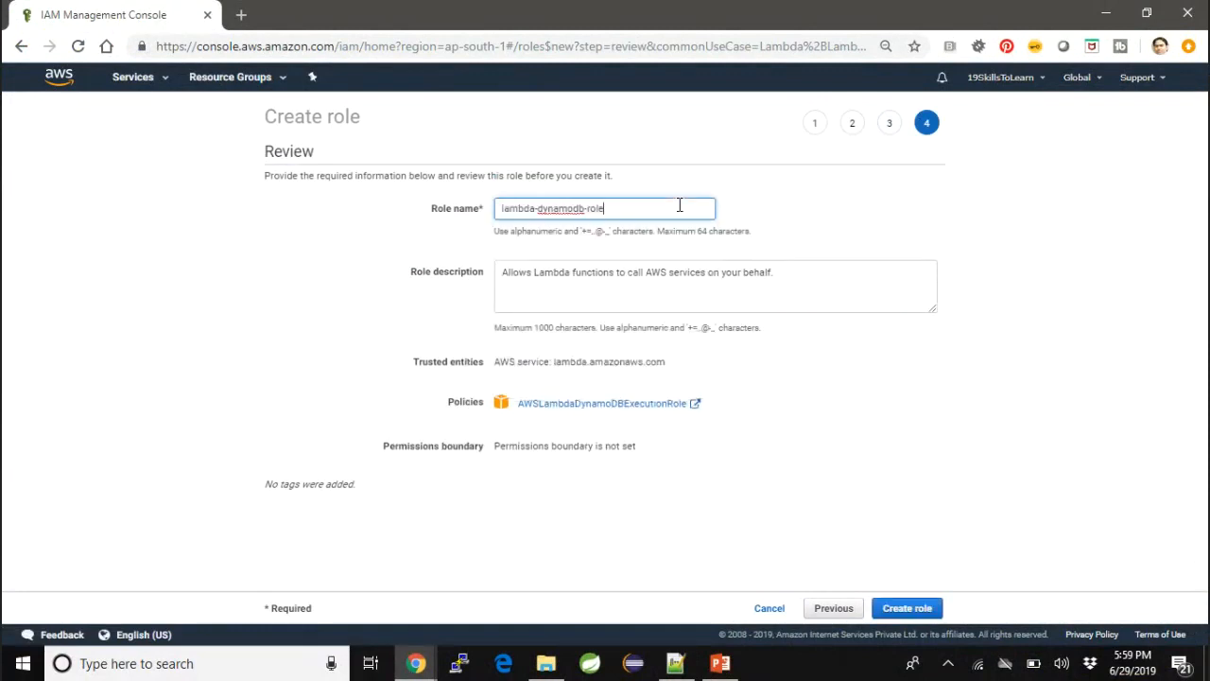
pyautogui.click(917, 608)
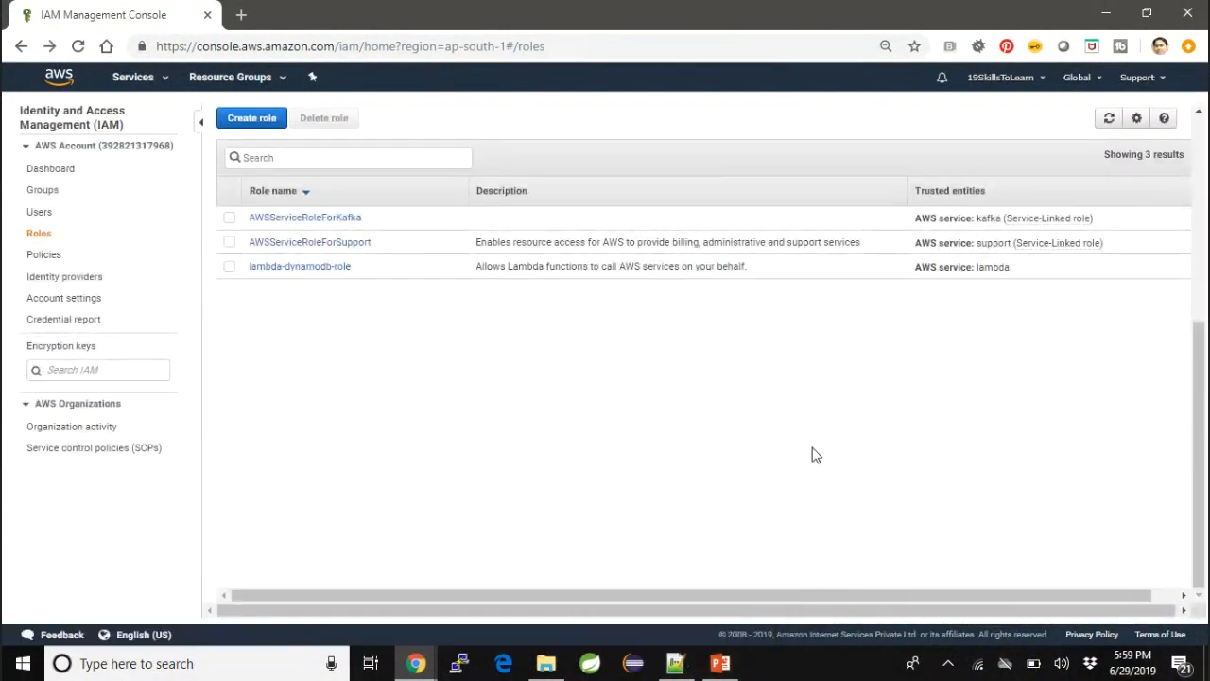
# - Open the summary of lambda-dynamodb-role and copy its role ARN
pyautogui.click(323, 269)
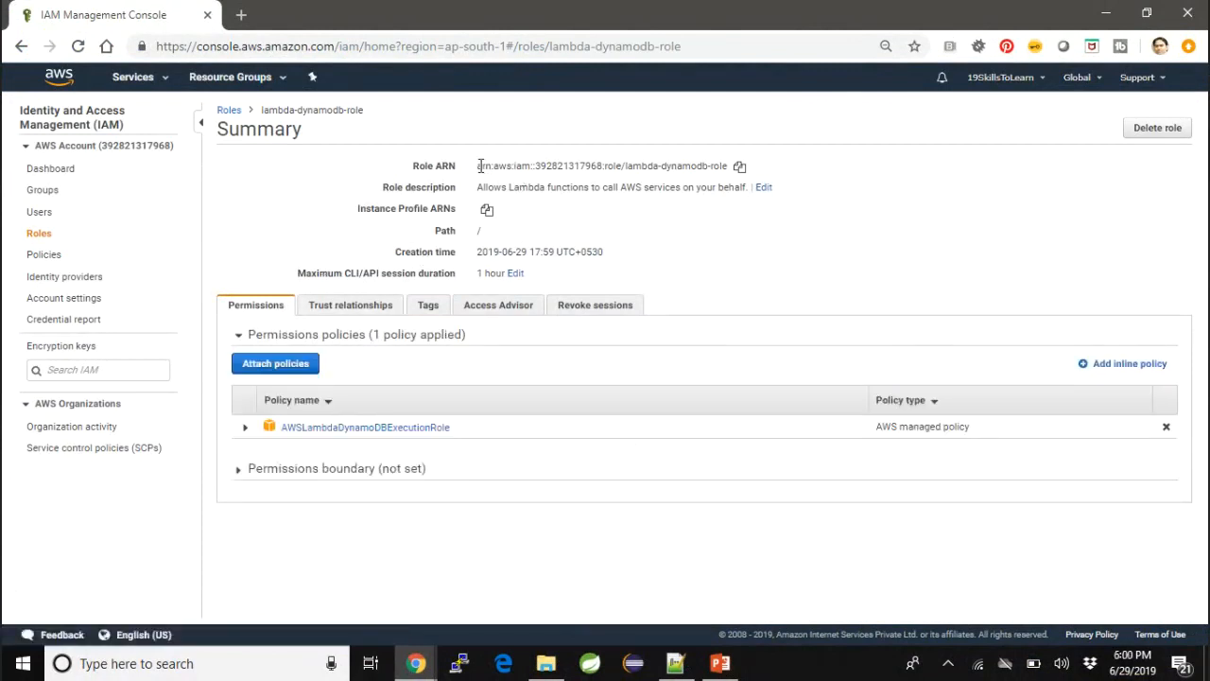
pyautogui.click(741, 170)
pyautogui.moveTo(476, 176); pyautogui.dragTo(736, 168)
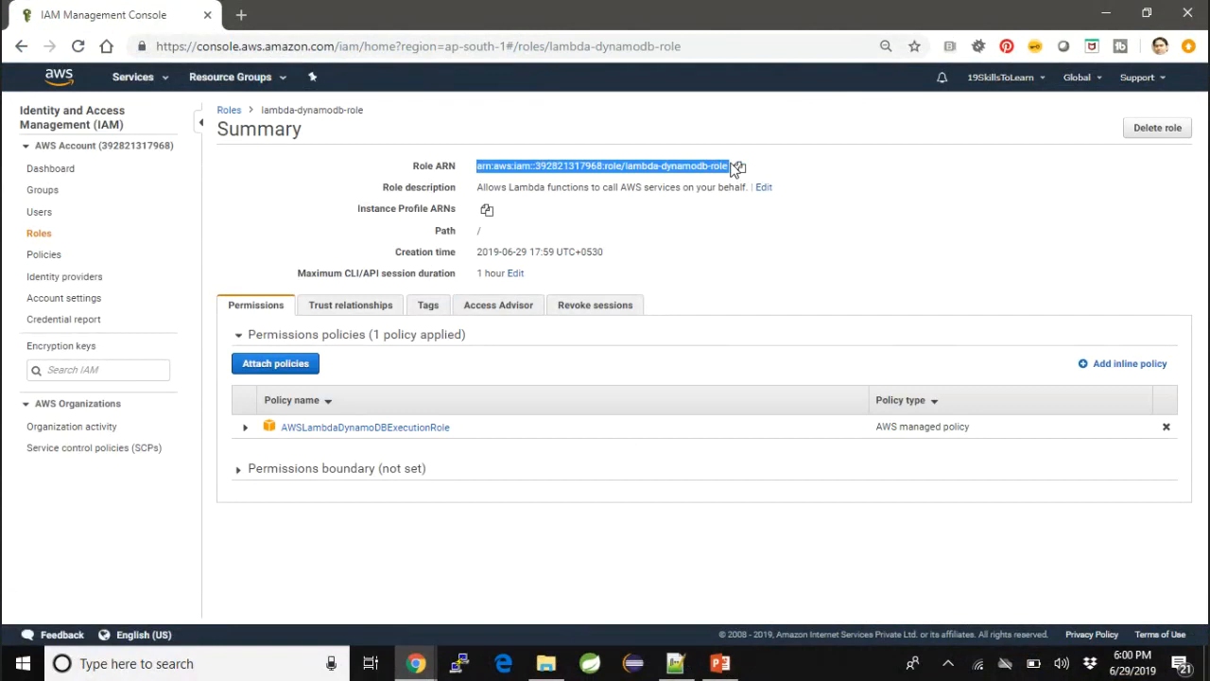
# - Switch back to the Notepad++ notes and review the STEP 1 instruction and code for index.js
pyautogui.click(1108, 15)
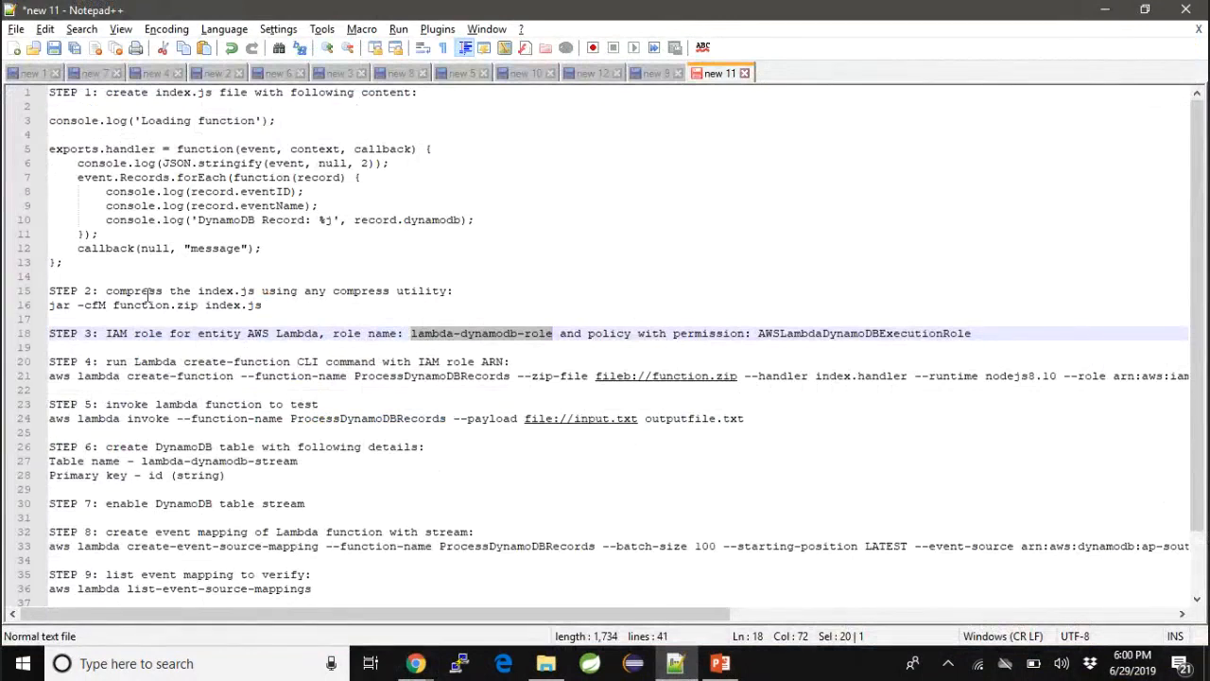
pyautogui.click(157, 219)
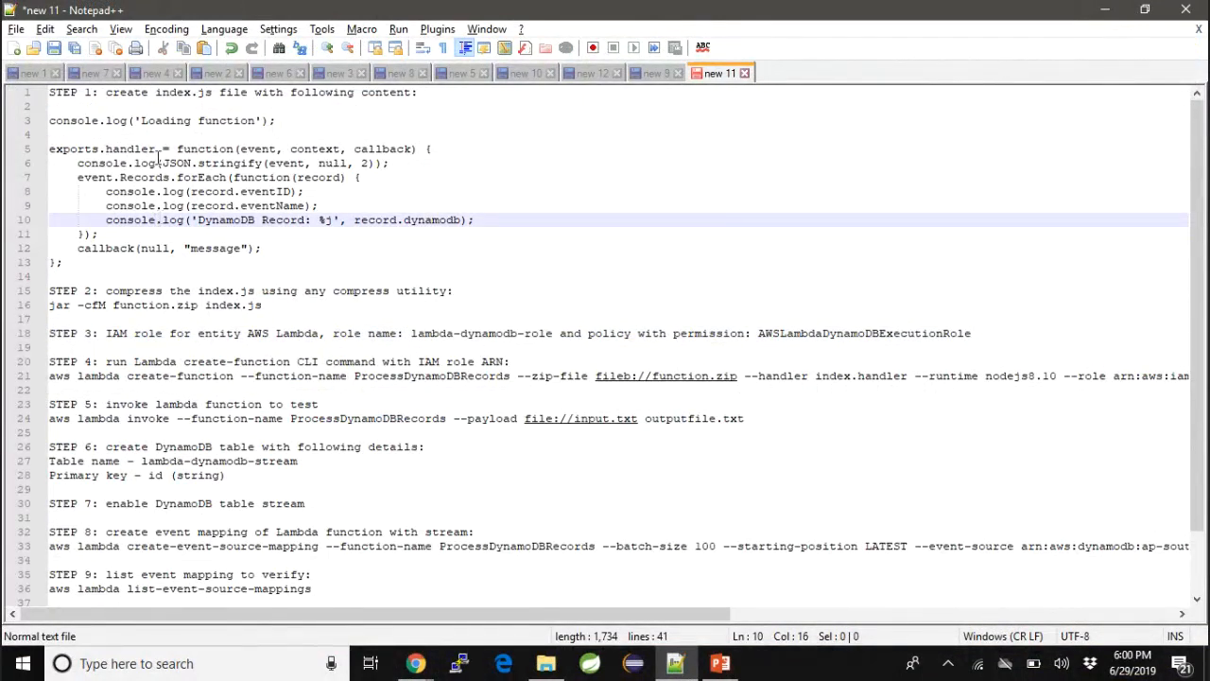
pyautogui.click(105, 93)
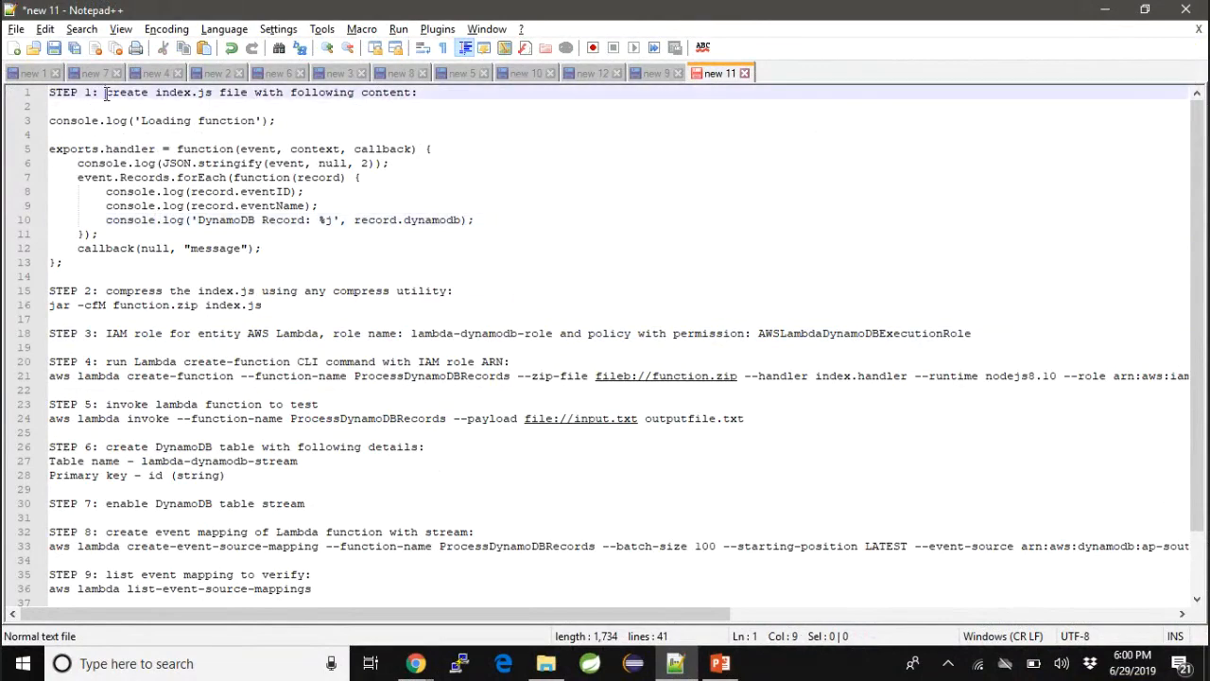
pyautogui.moveTo(274, 305); pyautogui.dragTo(43, 106)
pyautogui.click(107, 101)
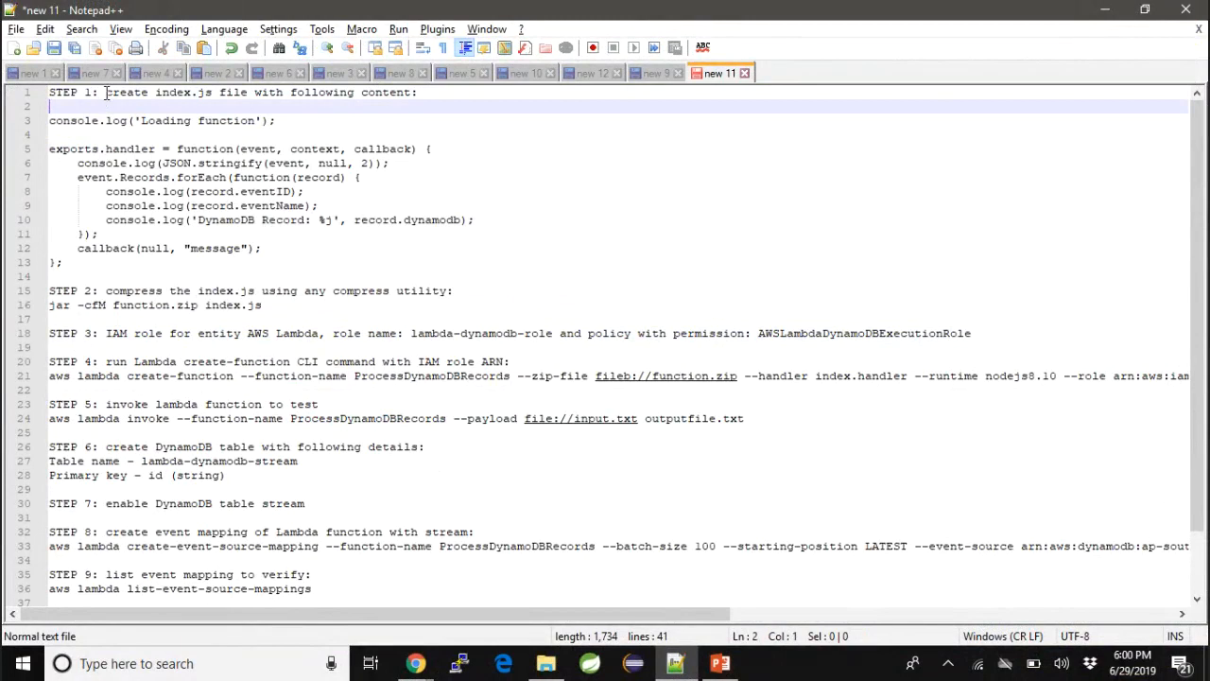
pyautogui.moveTo(106, 91); pyautogui.dragTo(216, 91)
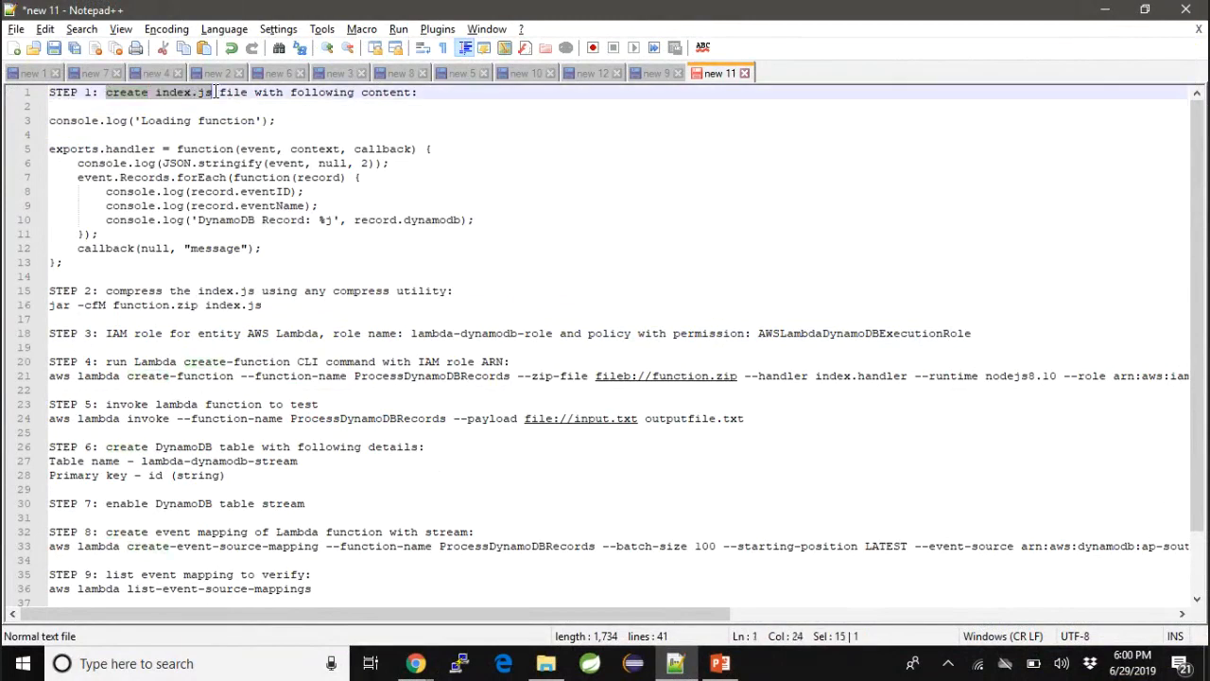
pyautogui.moveTo(54, 106); pyautogui.dragTo(83, 260)
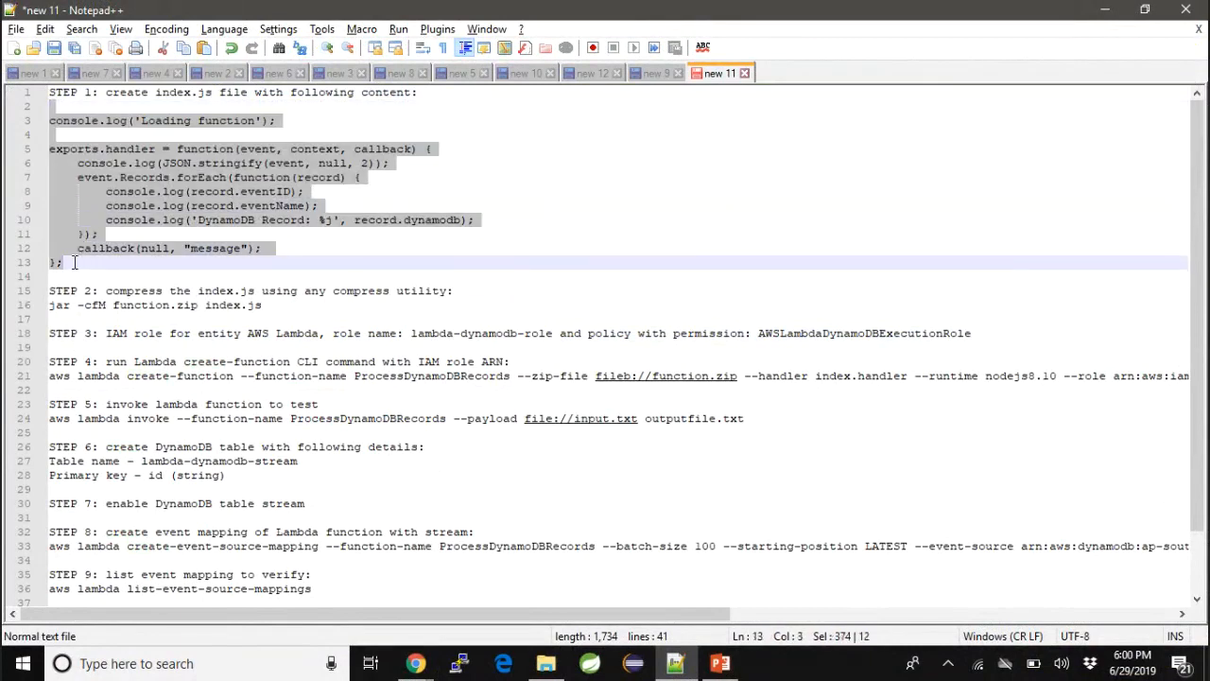
pyautogui.click(81, 260)
pyautogui.moveTo(81, 260); pyautogui.dragTo(30, 133)
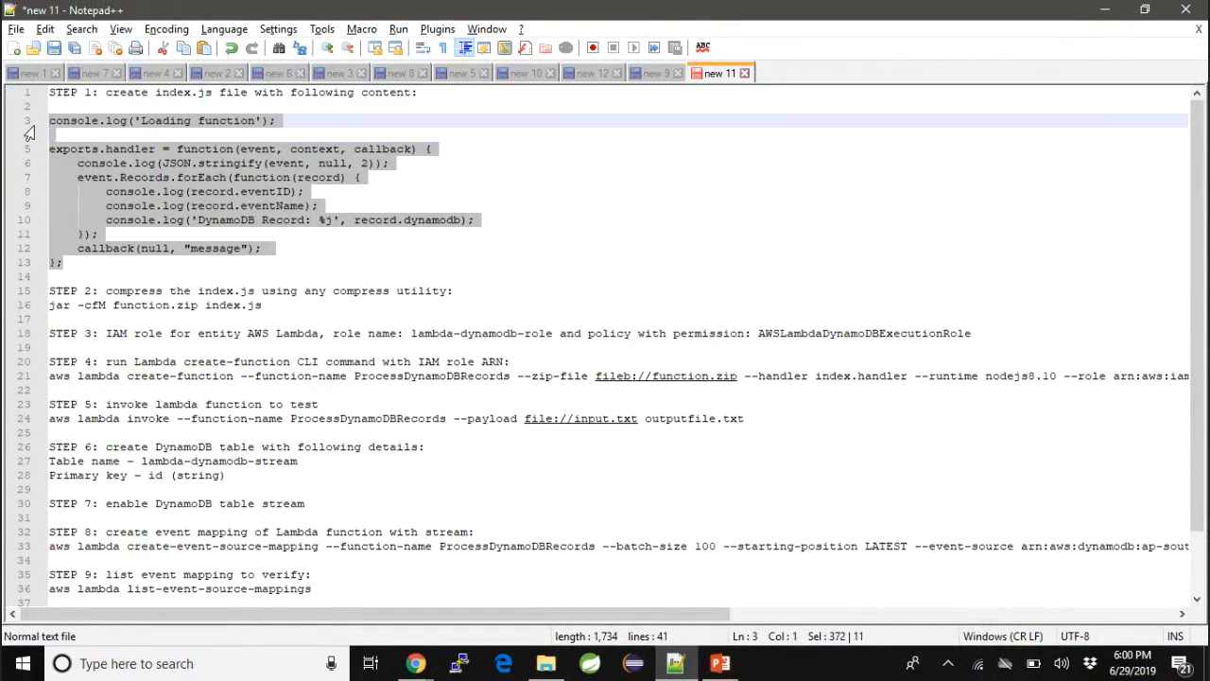
pyautogui.write('c')
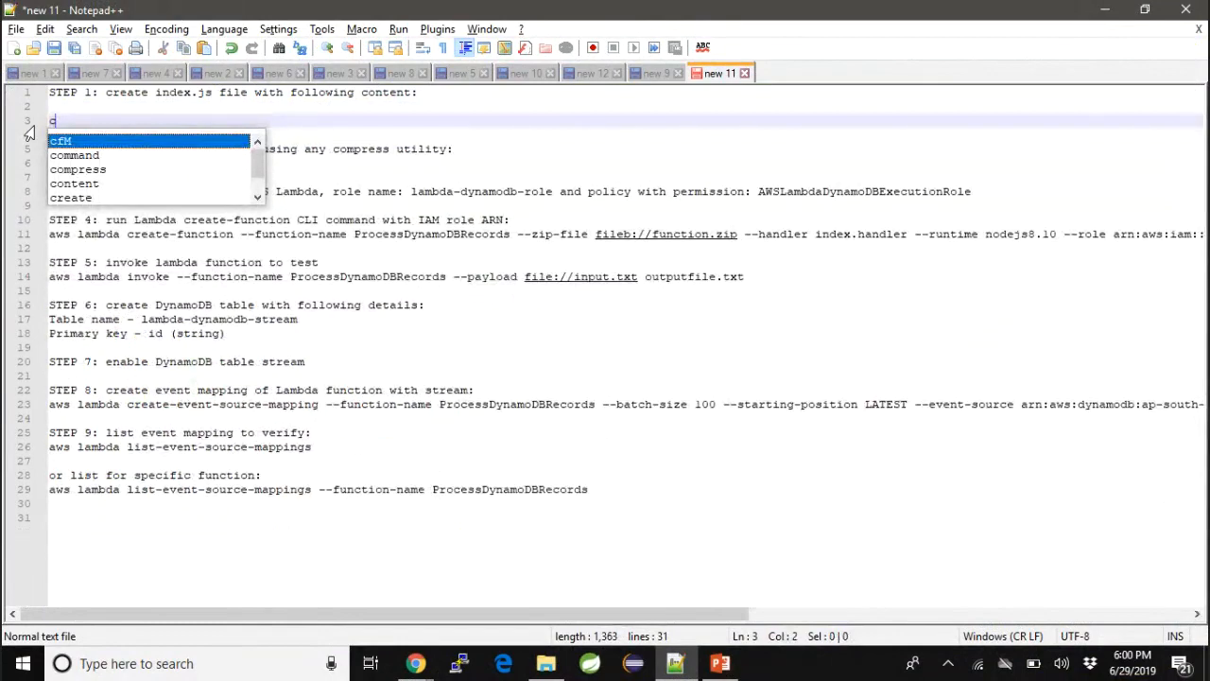
pyautogui.hotkey('ctrl', 'z')
# - Copy the STEP 1 handler code, from console.log('Loading function') to the closing brace, into a new blank document
pyautogui.click(68, 263)
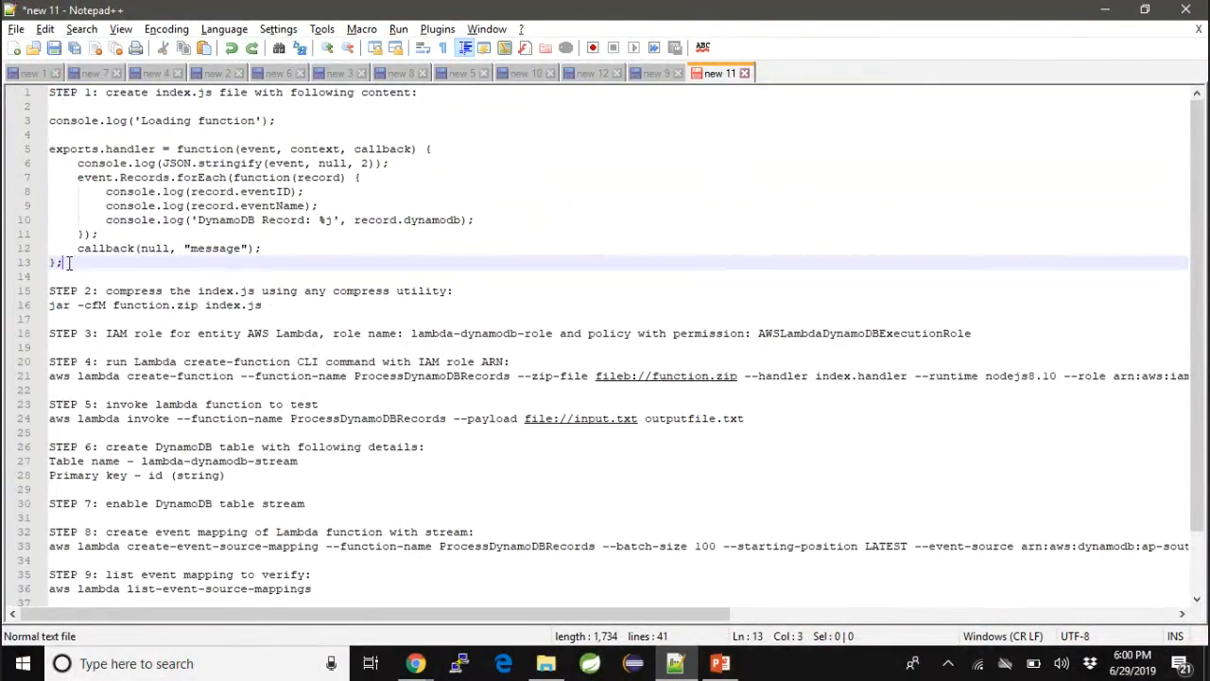
pyautogui.moveTo(68, 263); pyautogui.dragTo(24, 128)
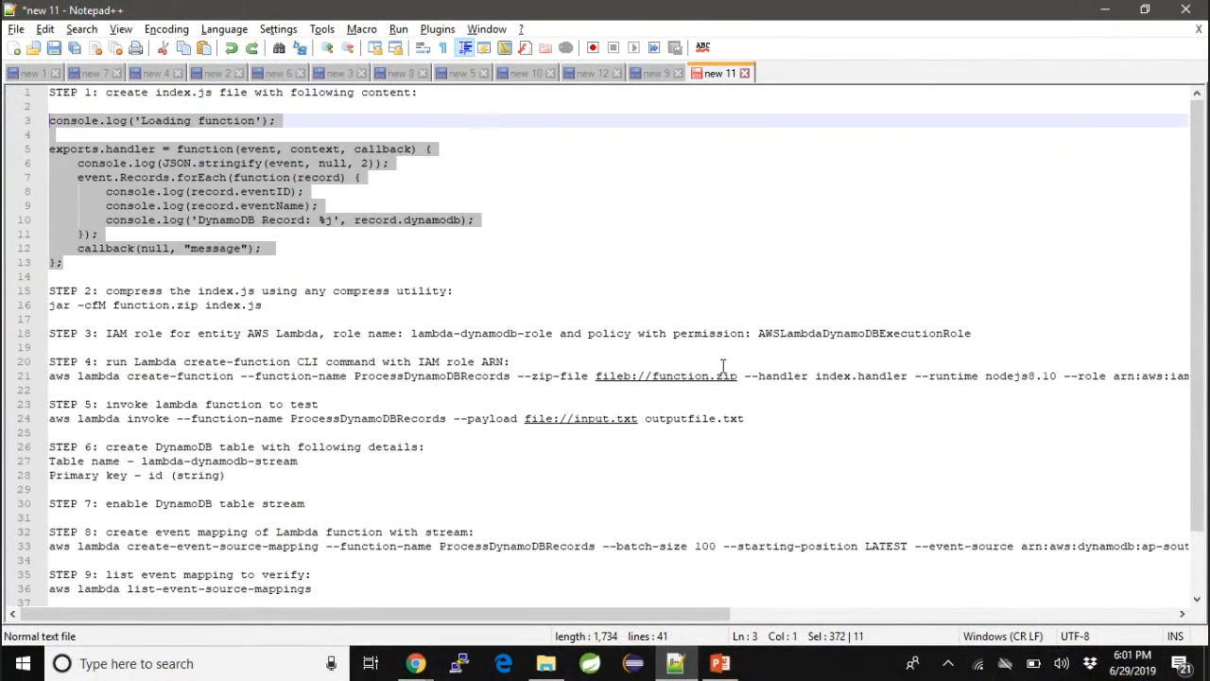
pyautogui.hotkey('ctrl', 'n')
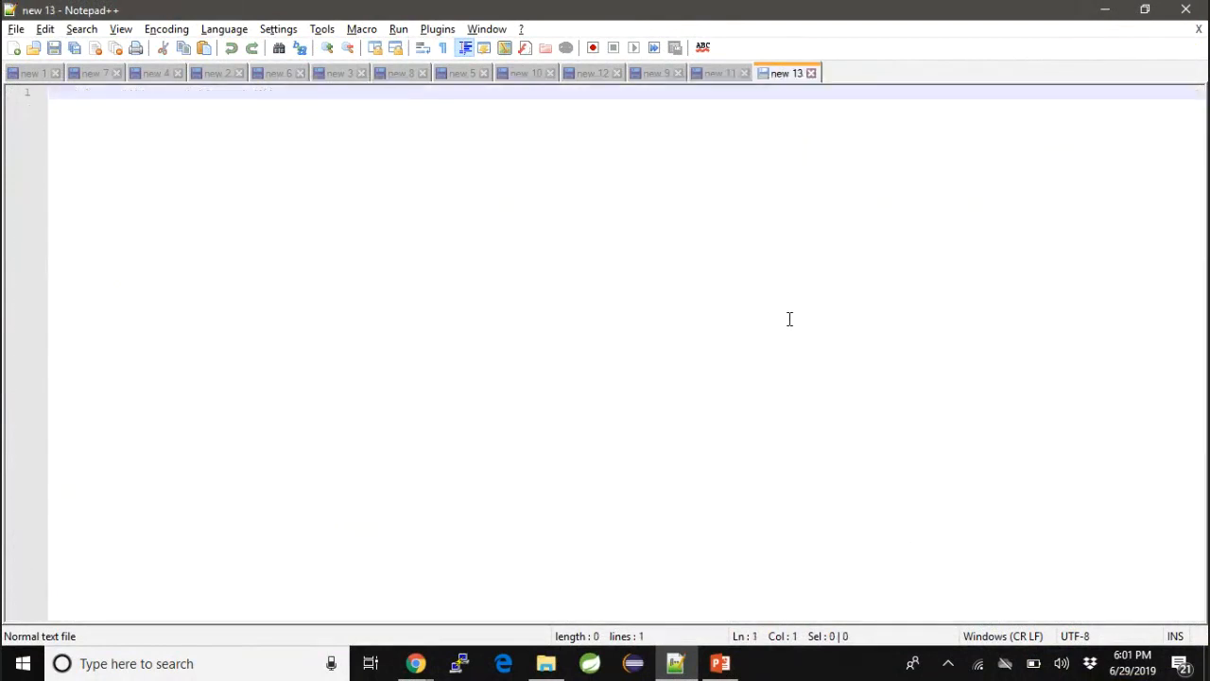
pyautogui.hotkey('ctrl', 'v')
# - Save the handler code as index.js with type All types in the lambda-dynamodb folder, replacing the existing file
pyautogui.hotkey('ctrl', 's')
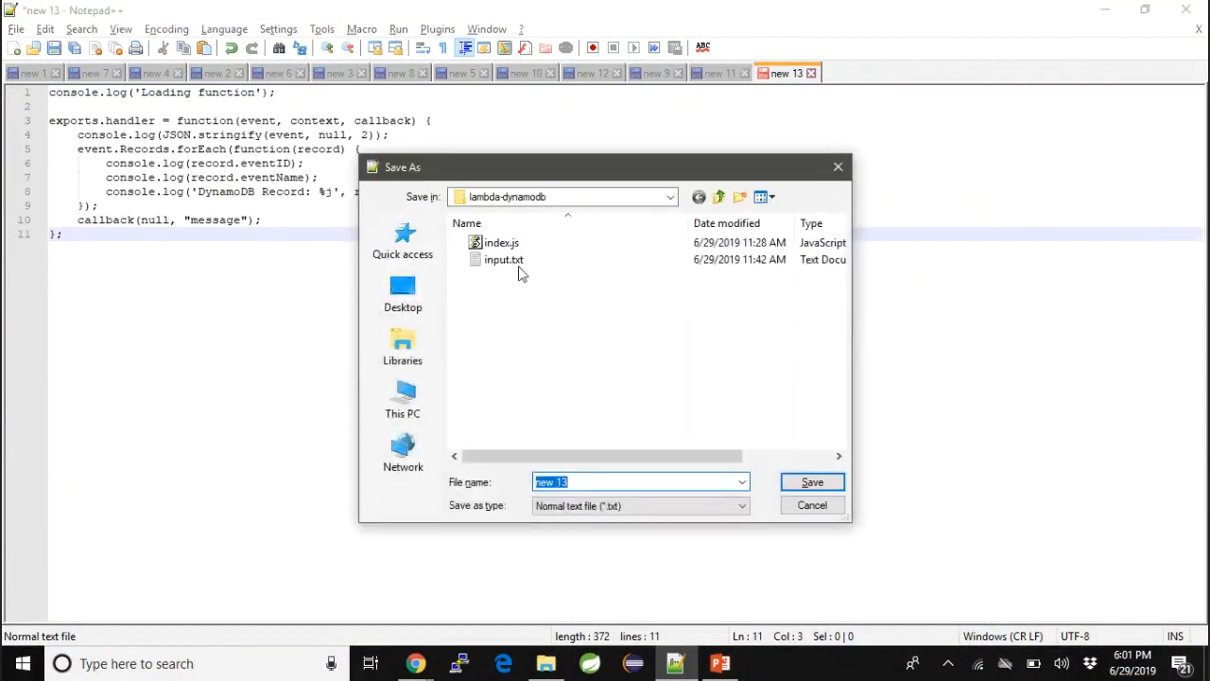
pyautogui.click(575, 506)
pyautogui.scroll(1, 633, 202)
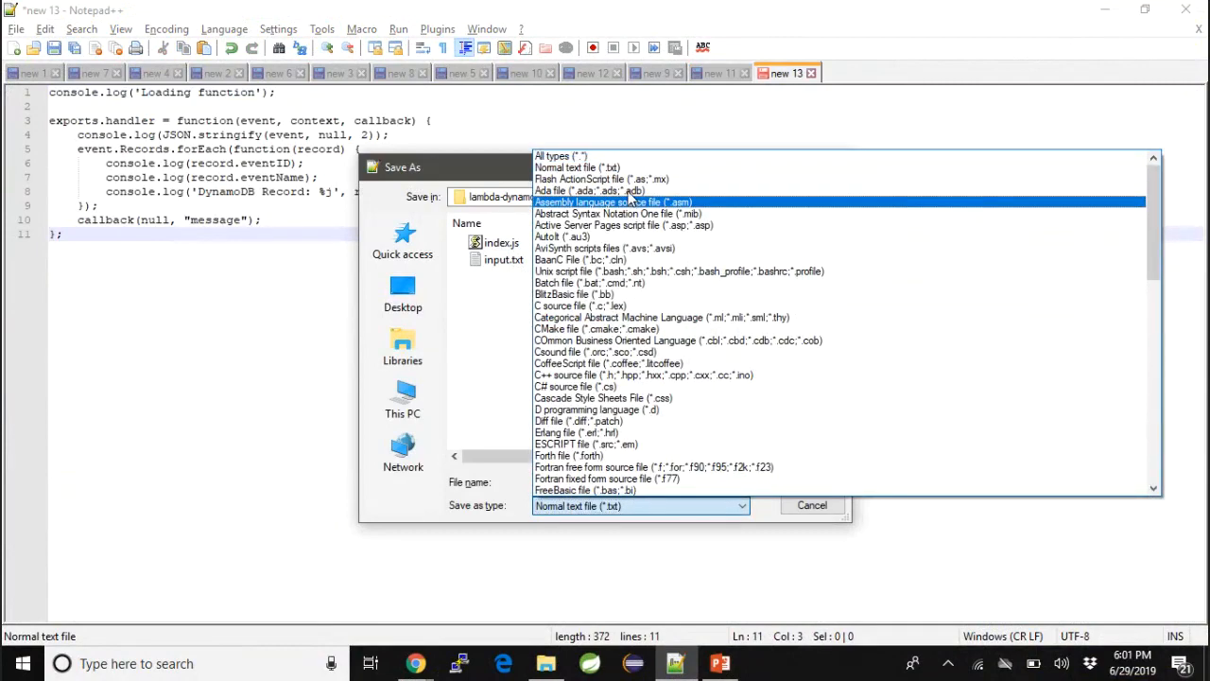
pyautogui.click(597, 156)
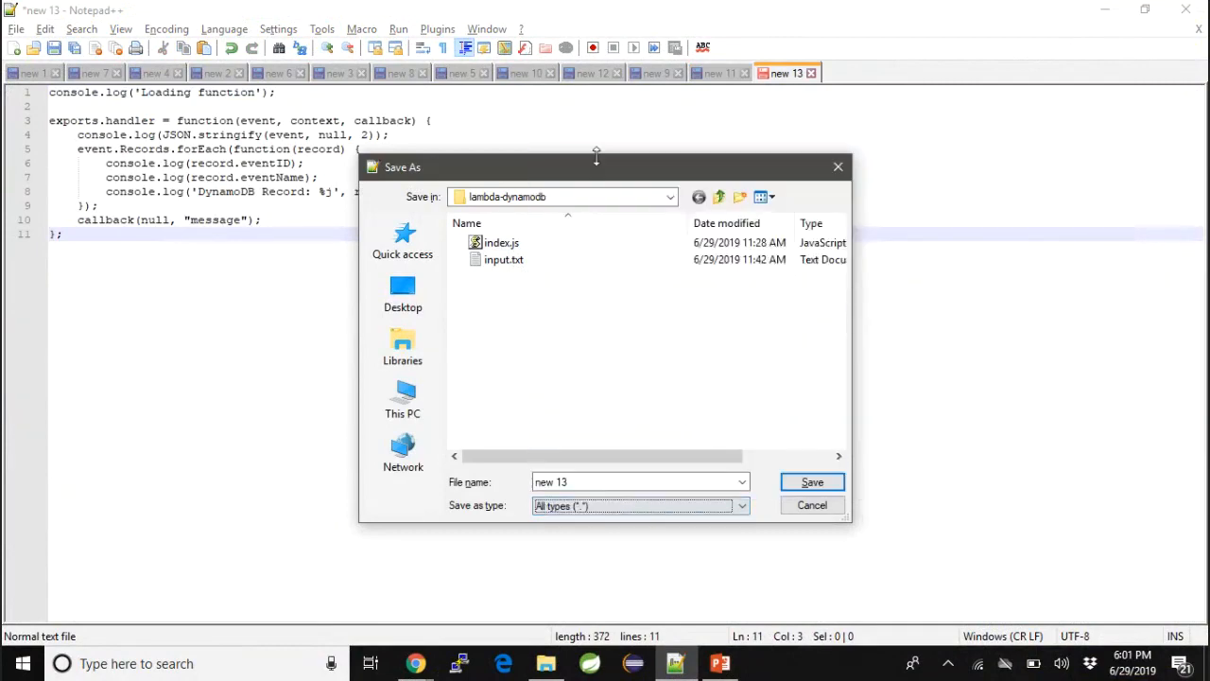
pyautogui.click(586, 483)
pyautogui.moveTo(587, 483); pyautogui.dragTo(537, 484)
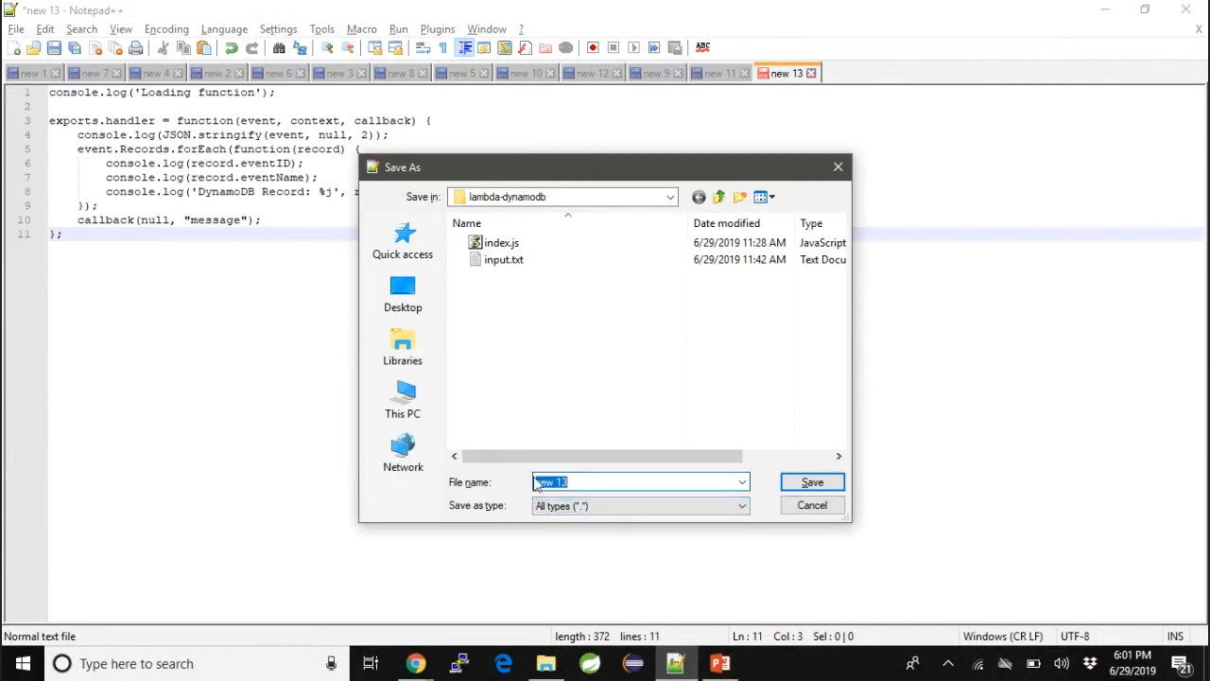
pyautogui.write('index.js')
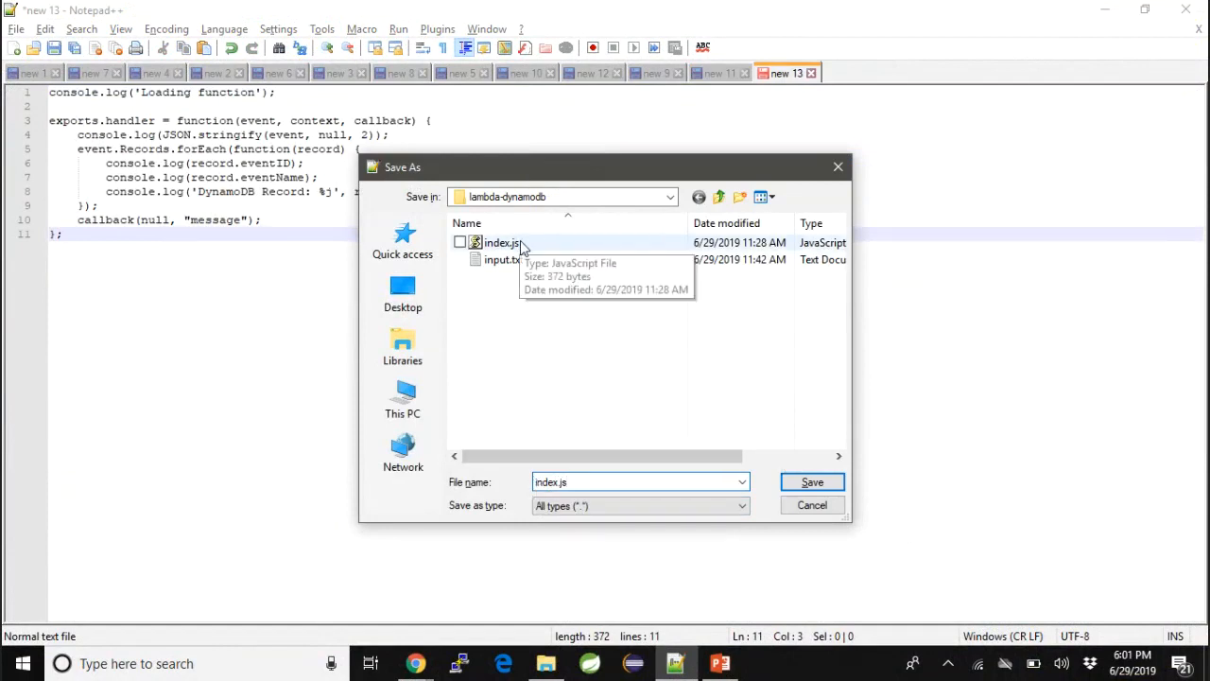
pyautogui.click(801, 483)
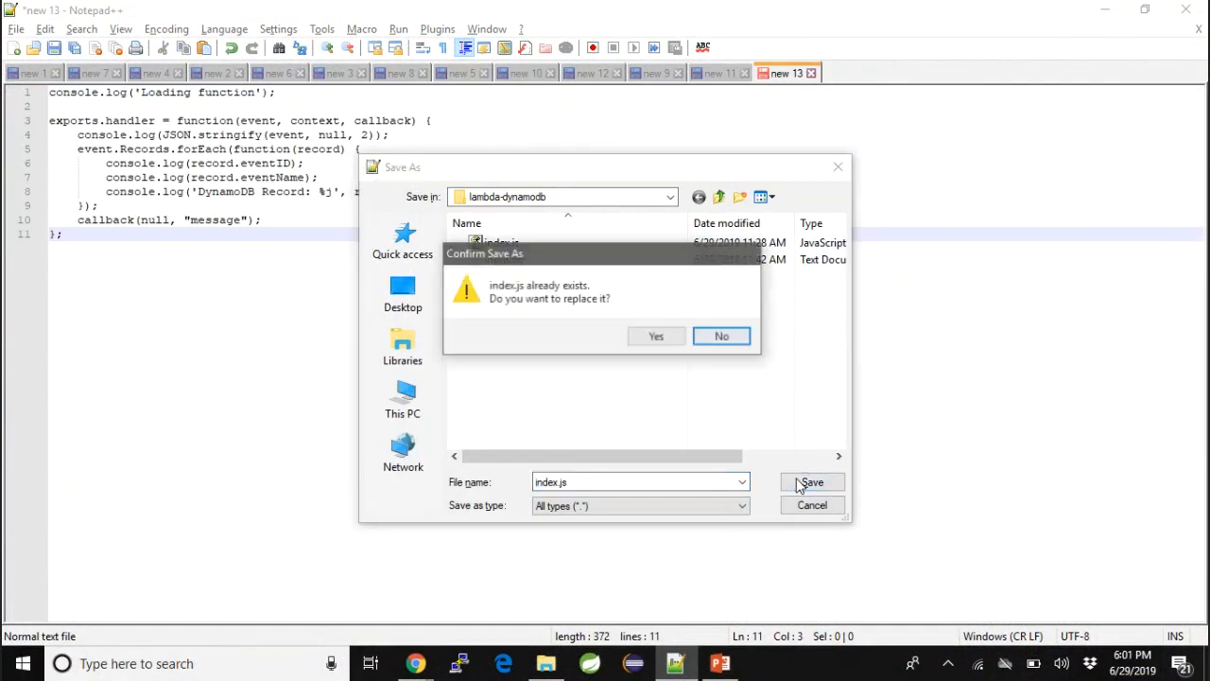
pyautogui.click(660, 338)
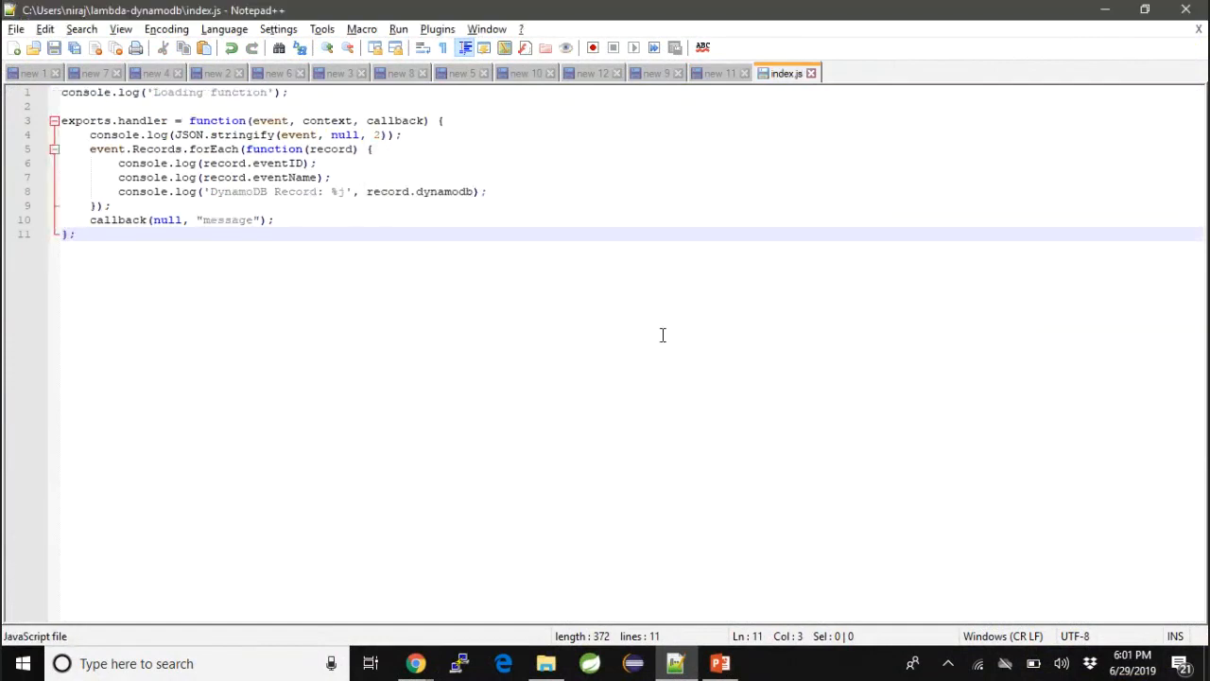
# - Review the STEP 2 compression instruction in the notes and switch to the lambda-dynamodb folder in File Explorer
pyautogui.click(714, 75)
pyautogui.click(177, 293)
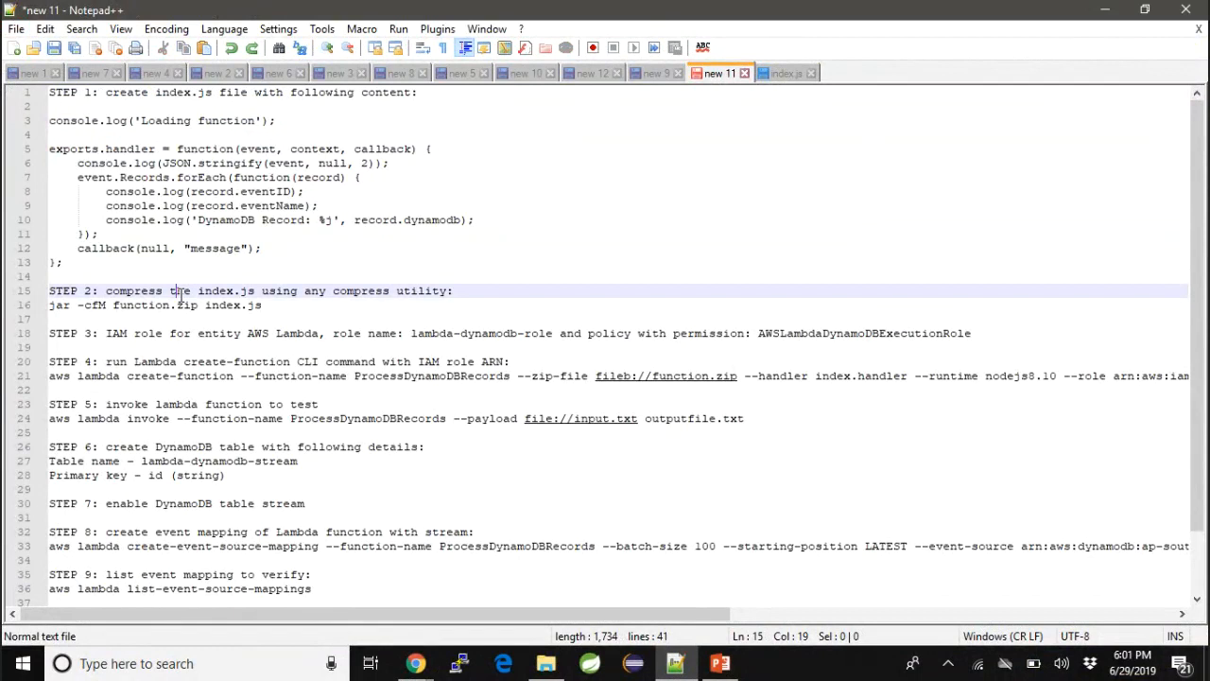
pyautogui.moveTo(268, 305); pyautogui.dragTo(118, 291)
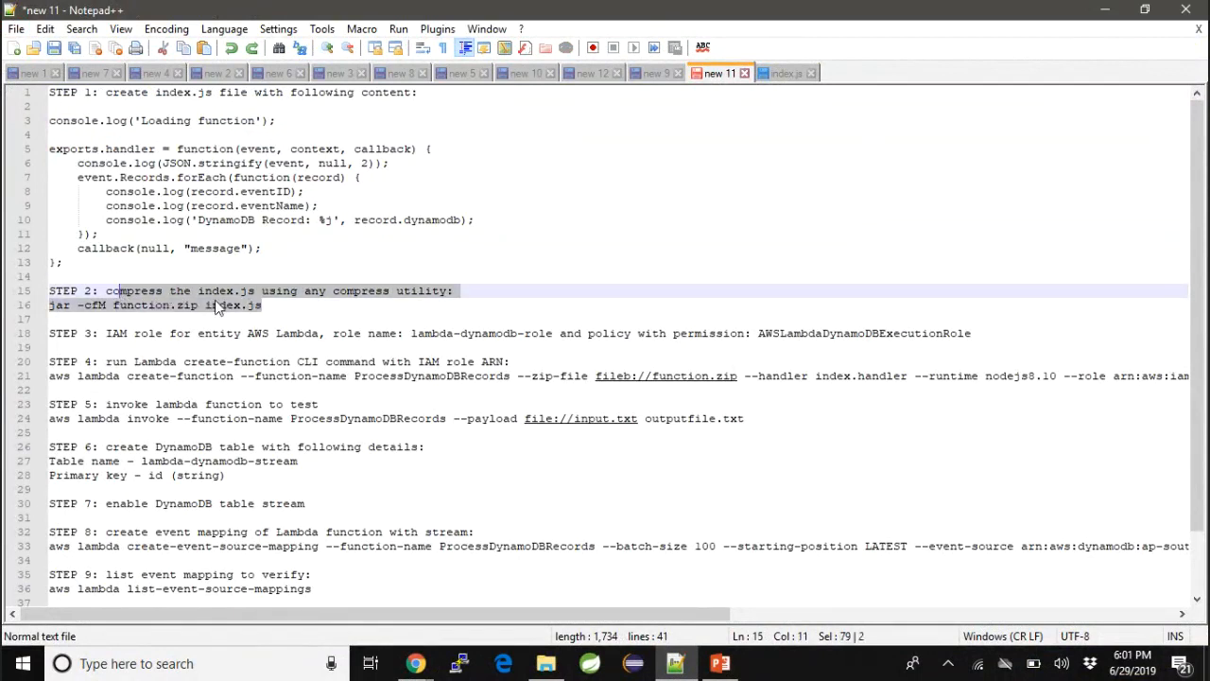
pyautogui.click(547, 664)
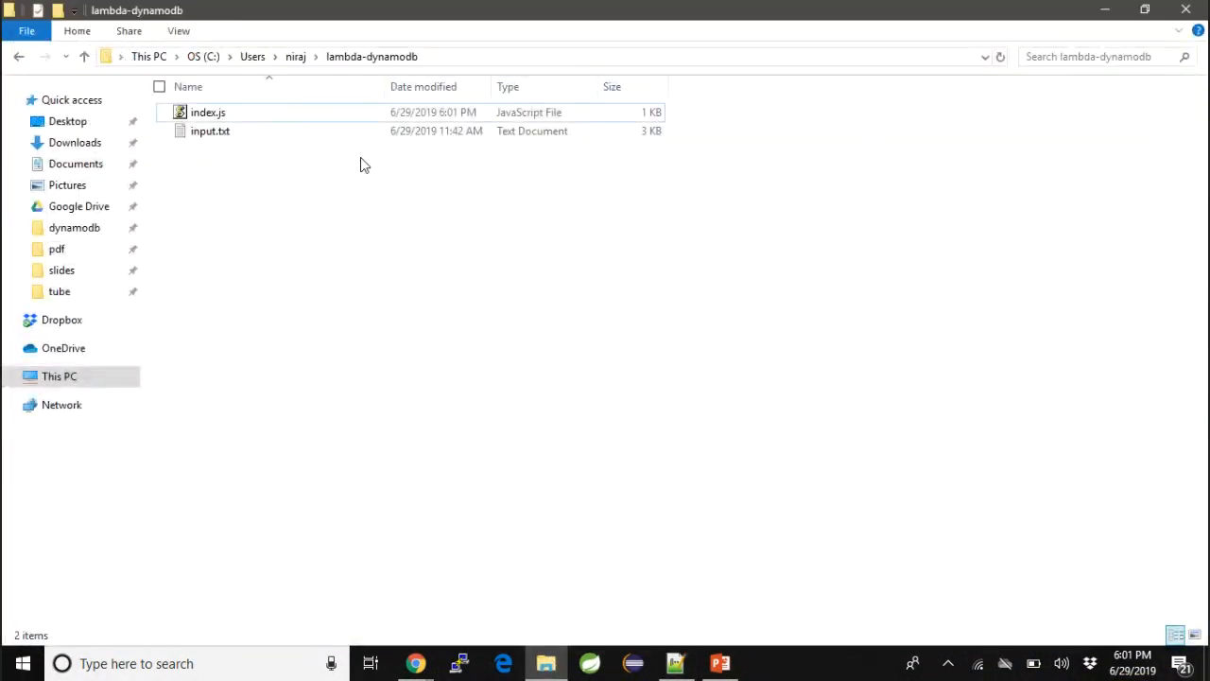
pyautogui.click(208, 117)
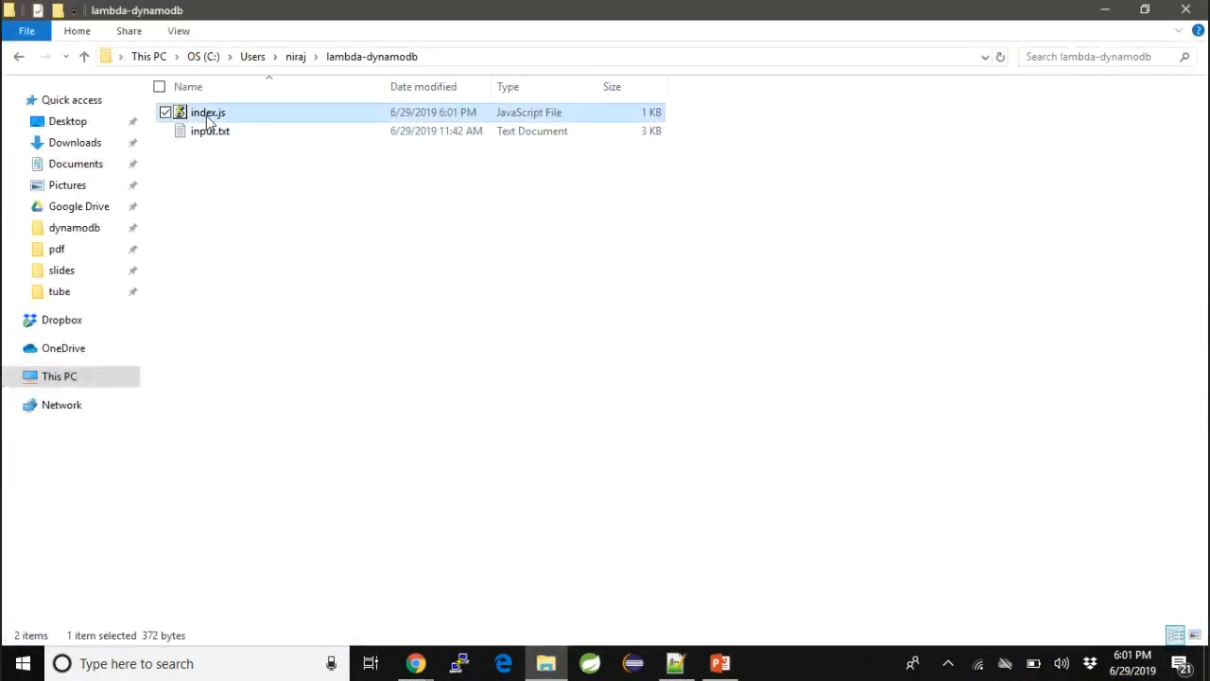
pyautogui.rightClick(208, 117)
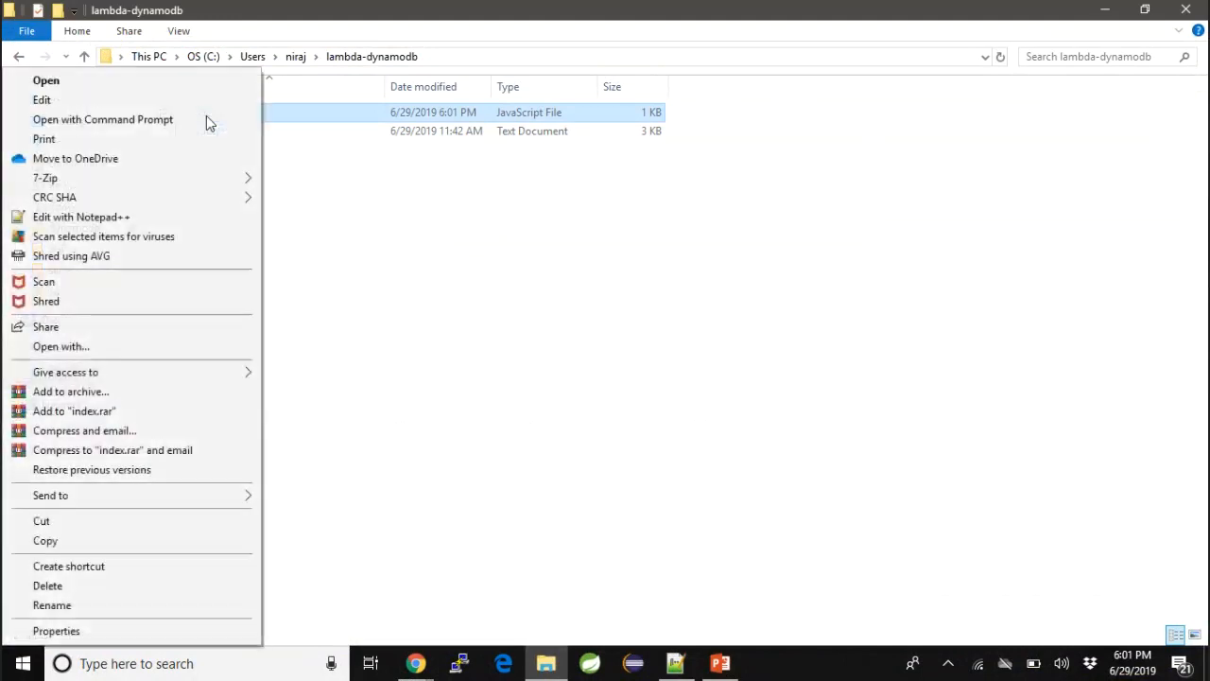
pyautogui.moveTo(134, 177)
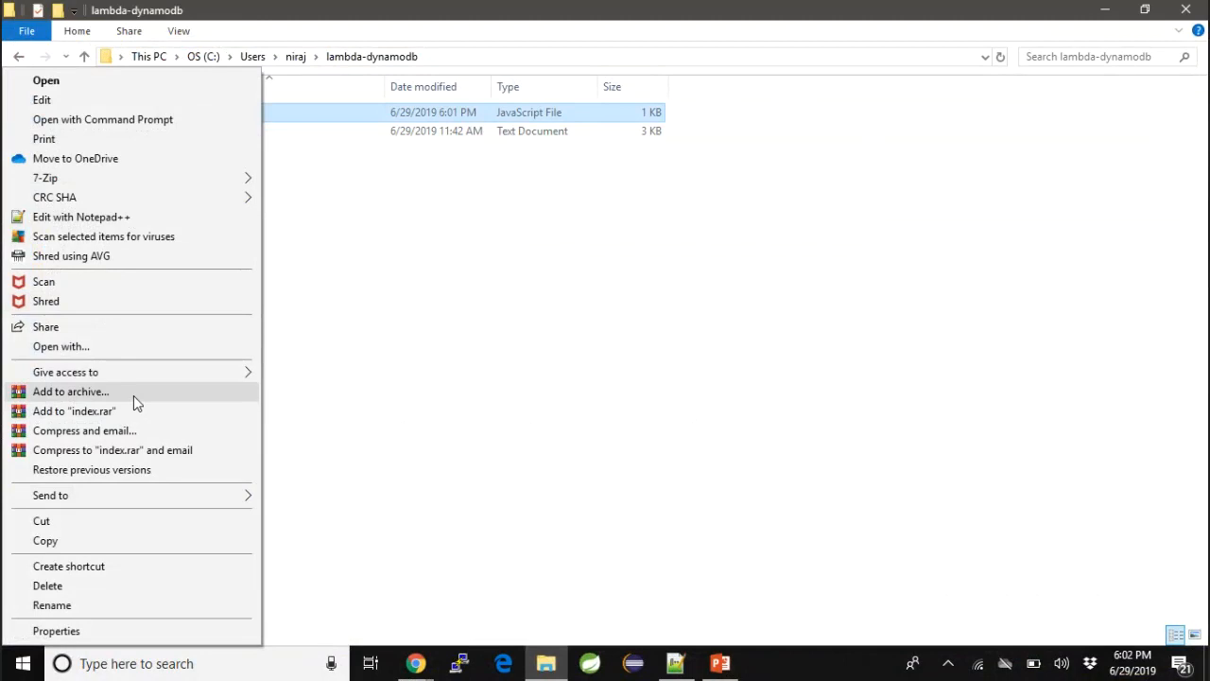
pyautogui.click(133, 396)
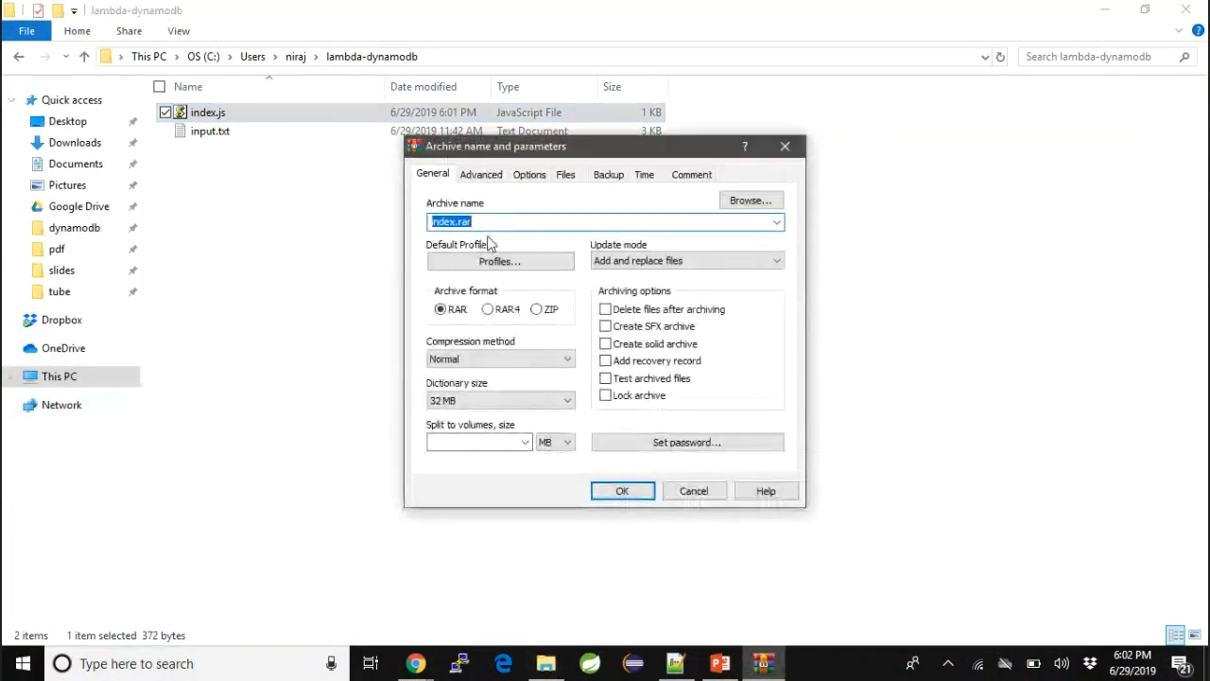
pyautogui.click(549, 310)
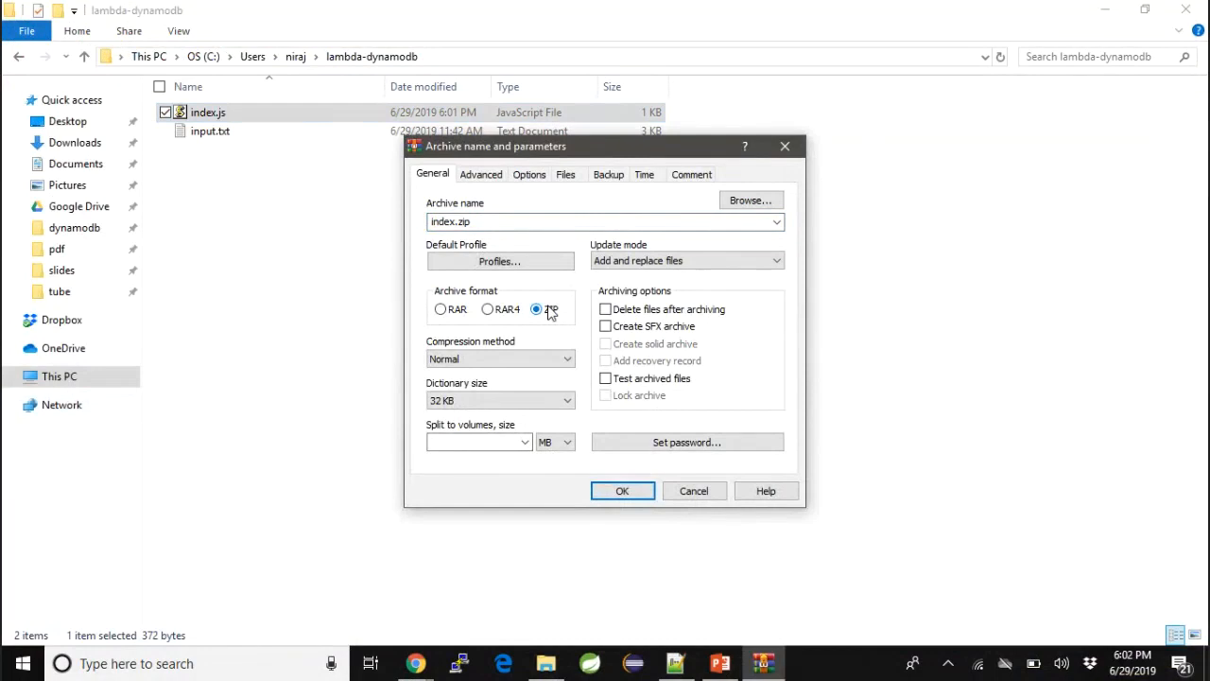
pyautogui.click(702, 492)
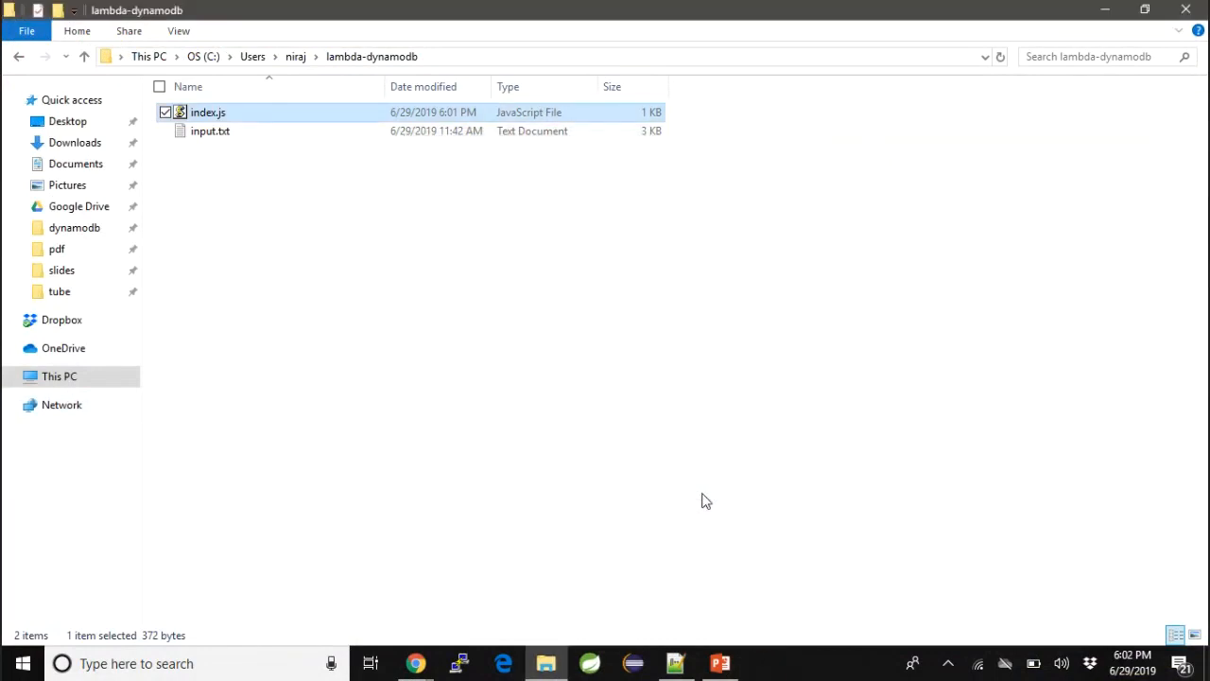
# - Open a Command Prompt at the lambda-dynamodb folder
pyautogui.click(605, 58)
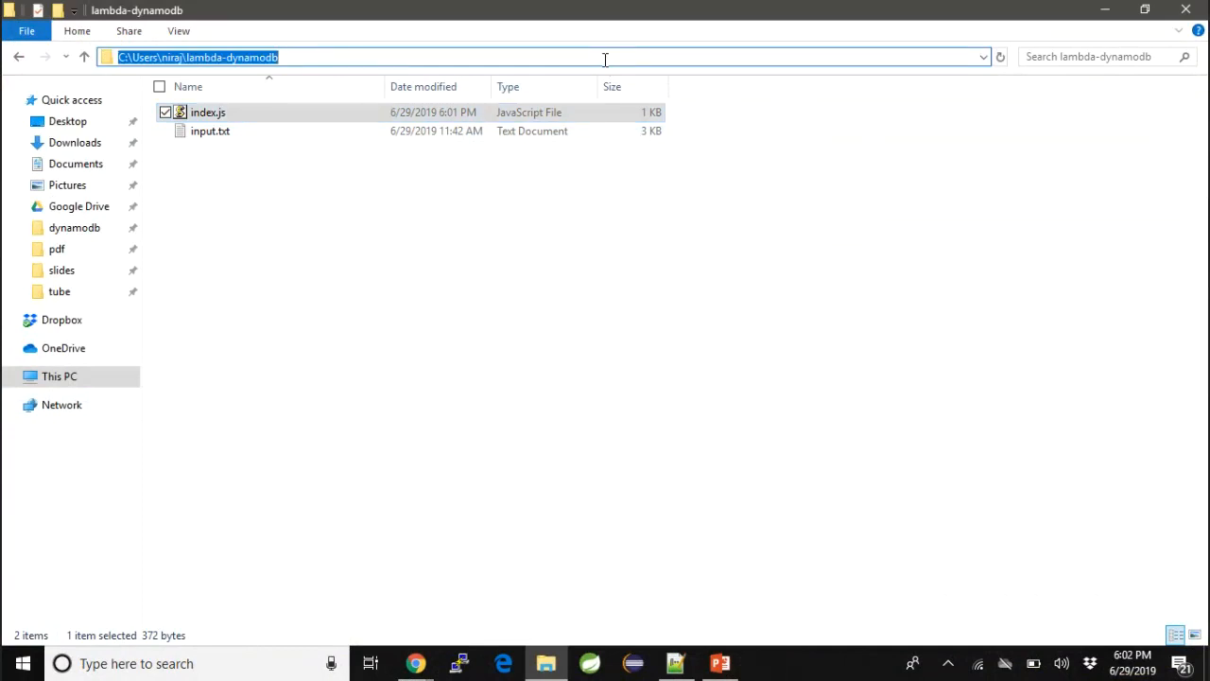
pyautogui.write('cmd')
pyautogui.press('Return')
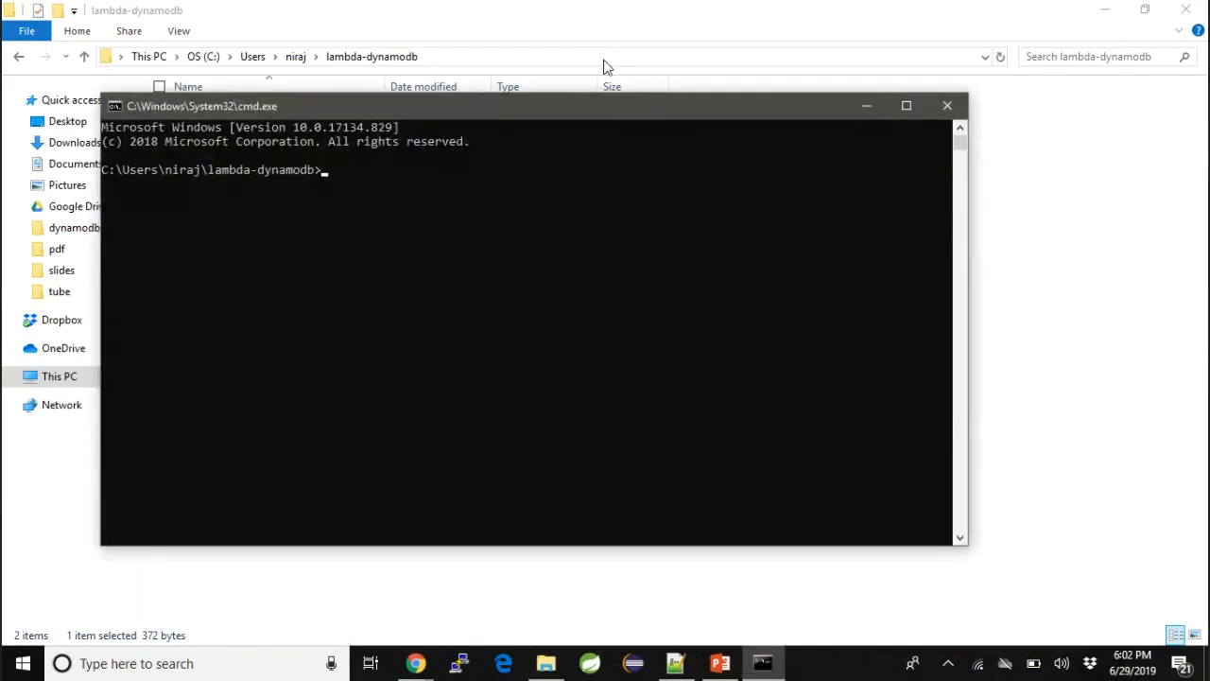
# - Copy the STEP 2 command from the notes and run jar -cfM function.zip index.js in the Command Prompt
pyautogui.hotkey('alt', 'Tab')
pyautogui.hotkey('alt', 'Tab')
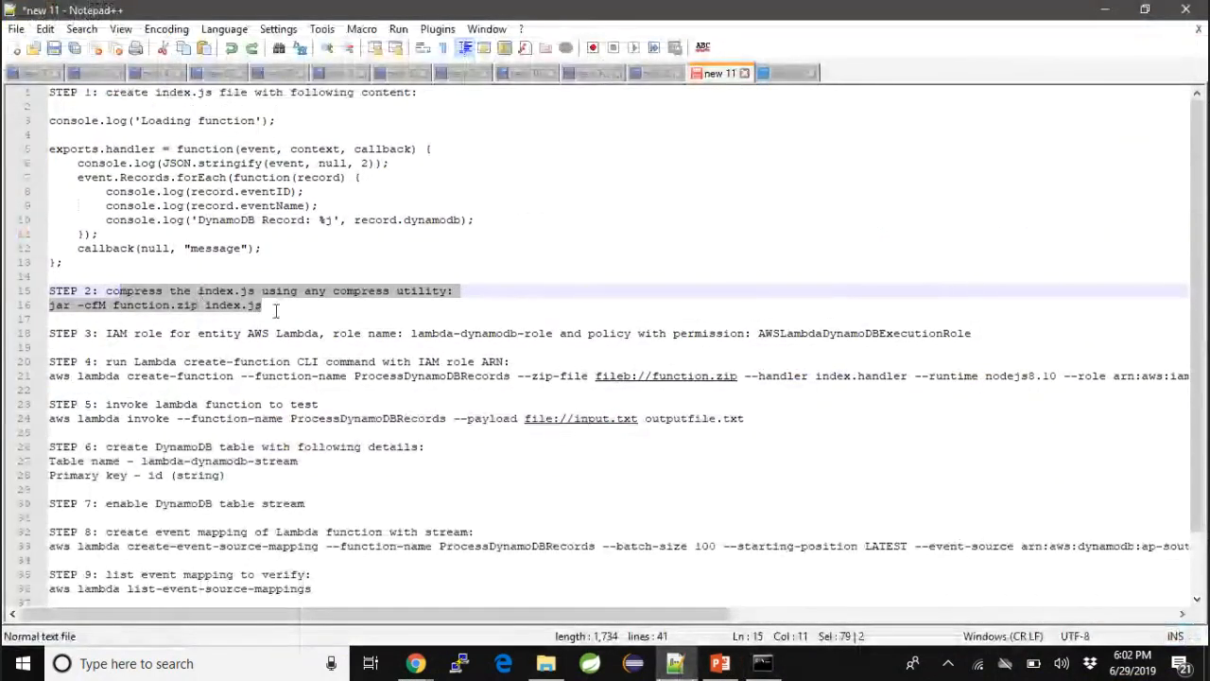
pyautogui.moveTo(272, 307); pyautogui.dragTo(49, 306)
pyautogui.hotkey('ctrl', 'c')
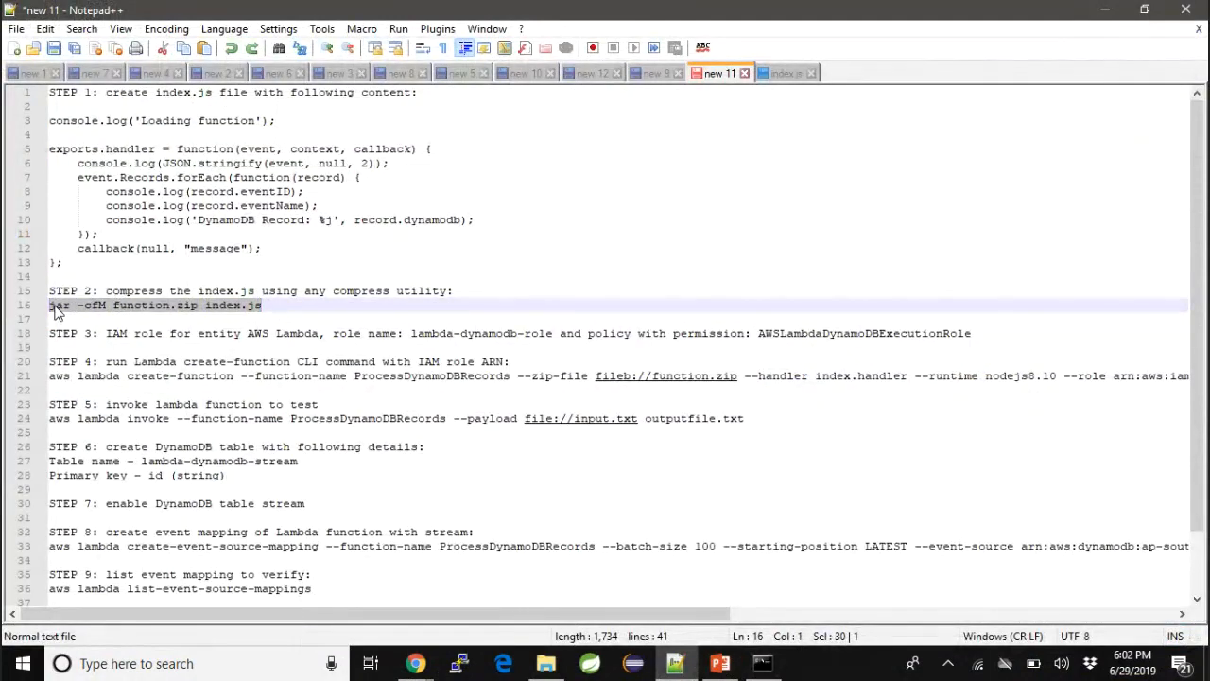
pyautogui.hotkey('alt', 'Tab')
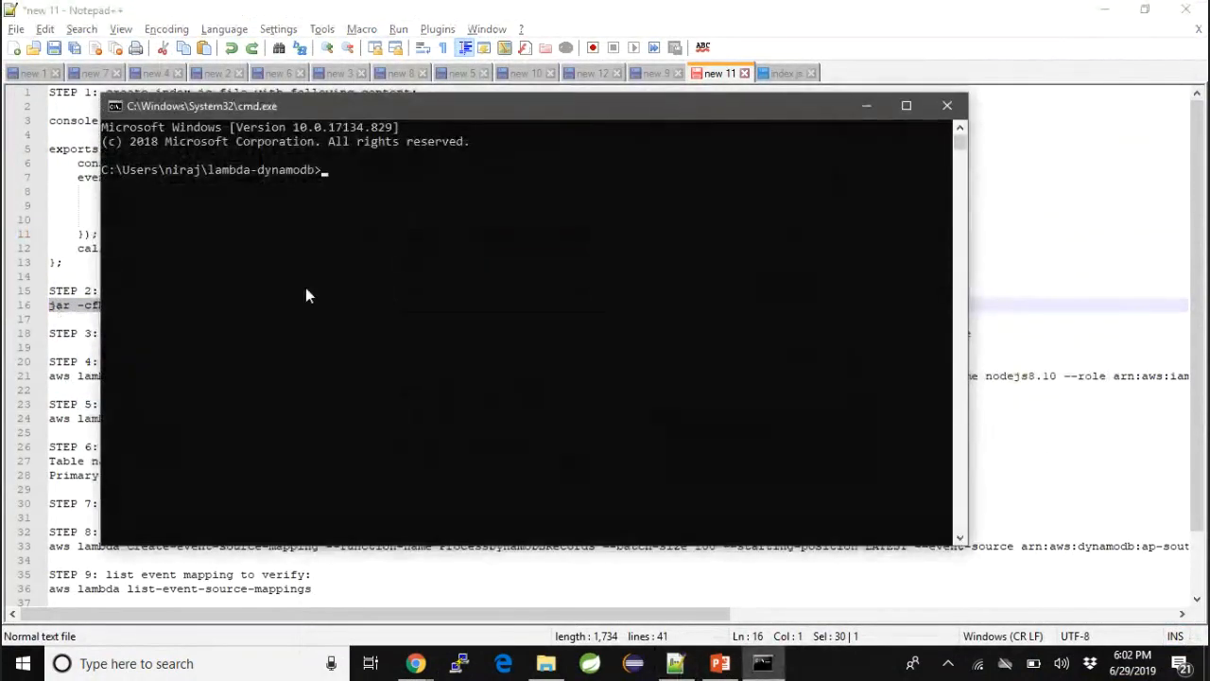
pyautogui.hotkey('ctrl', 'v')
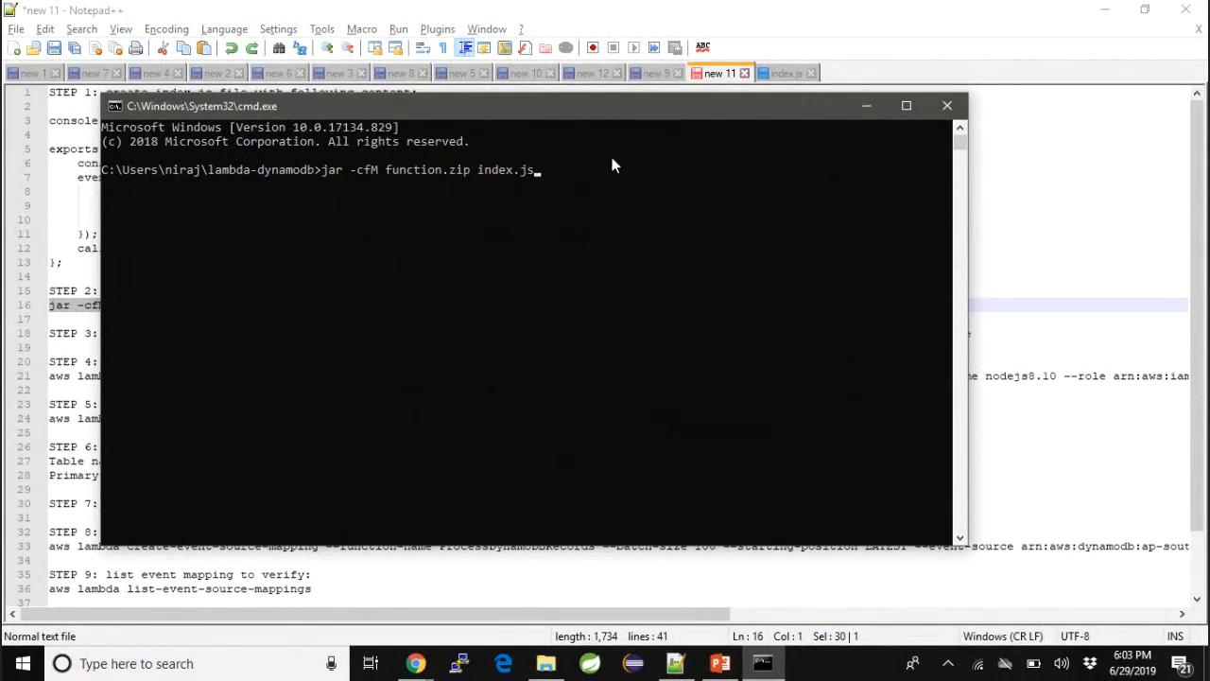
pyautogui.press('Return')
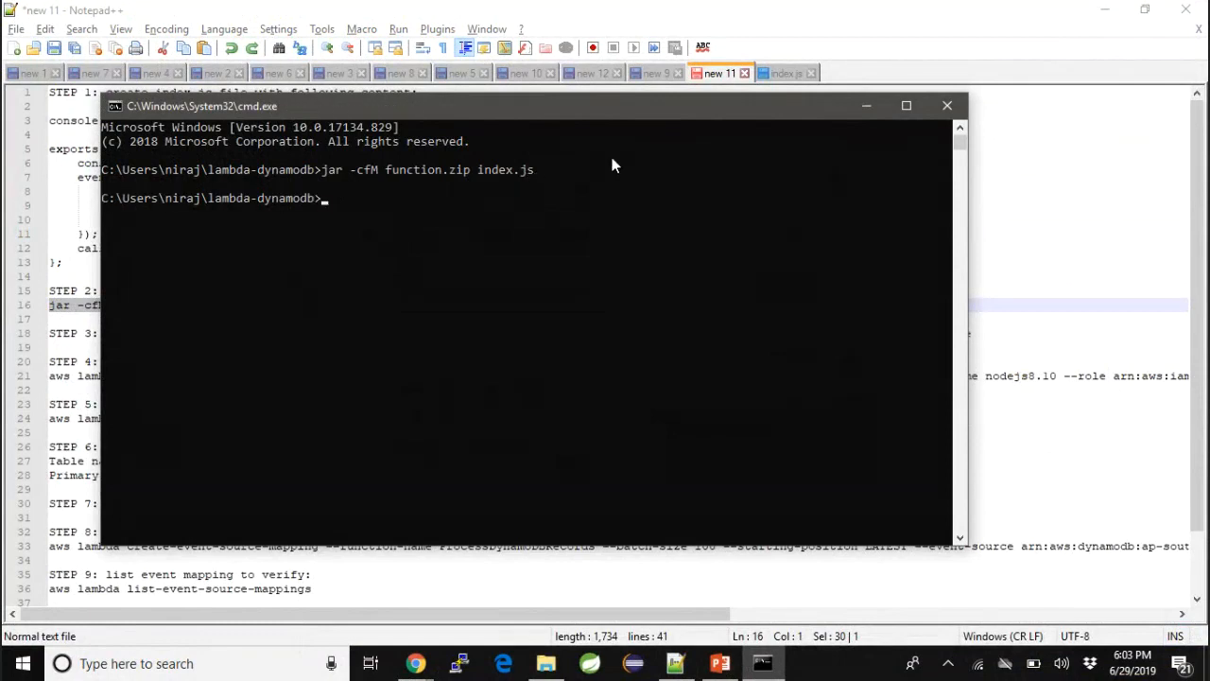
# - List the directory in the Command Prompt and check the lambda-dynamodb folder in File Explorer for function.zip
pyautogui.write('dir')
pyautogui.press('Return')
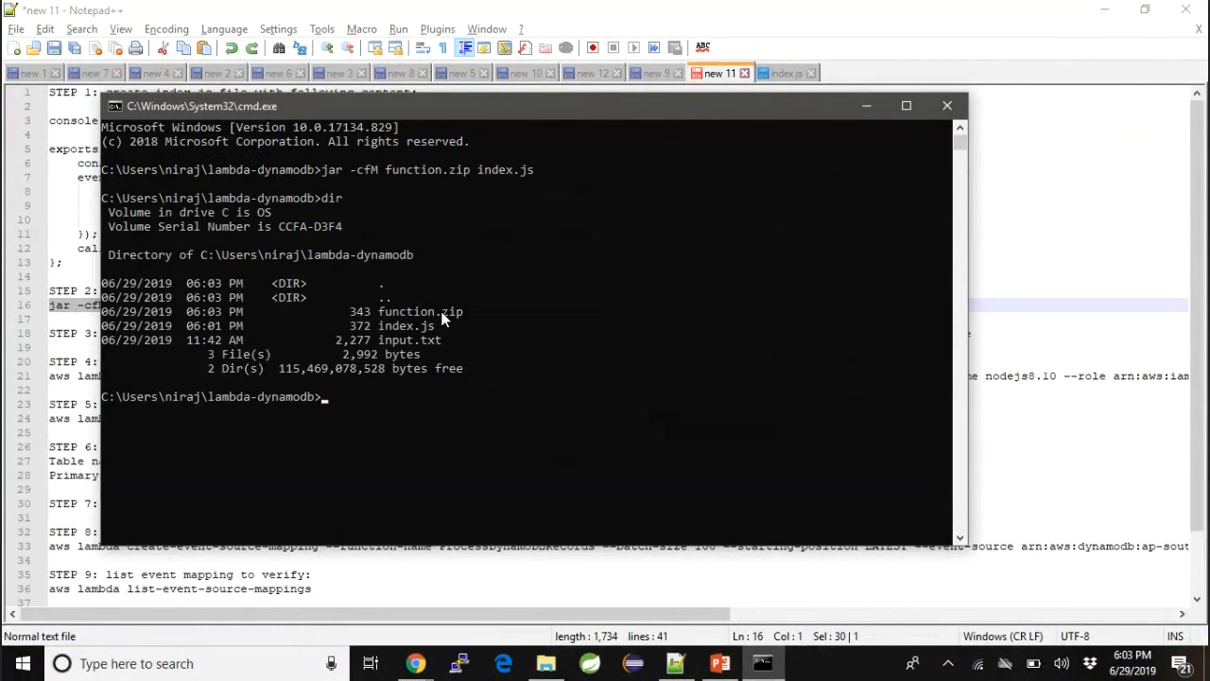
pyautogui.hotkey('alt', 'Tab')
pyautogui.hotkey('alt', 'Tab')
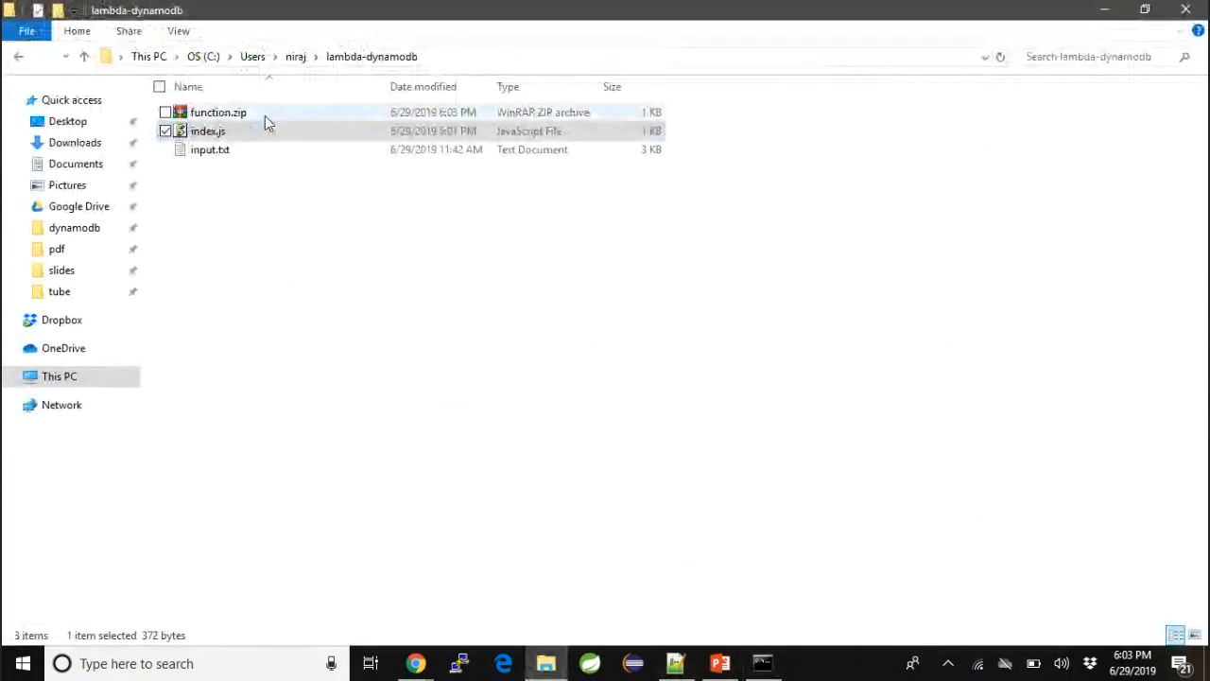
# - Return to the notes and delete the role ARN following --role in the STEP 4 create-function command
pyautogui.hotkey('alt', 'Tab')
pyautogui.click(134, 292)
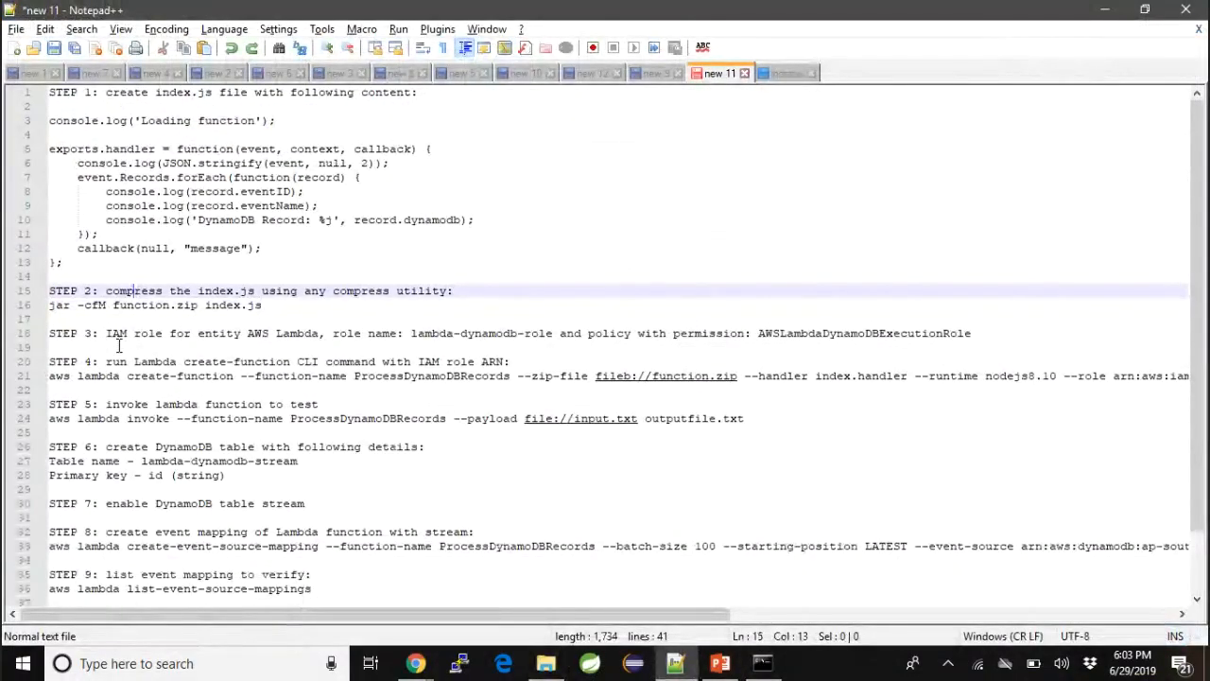
pyautogui.scroll(-2, 119, 346)
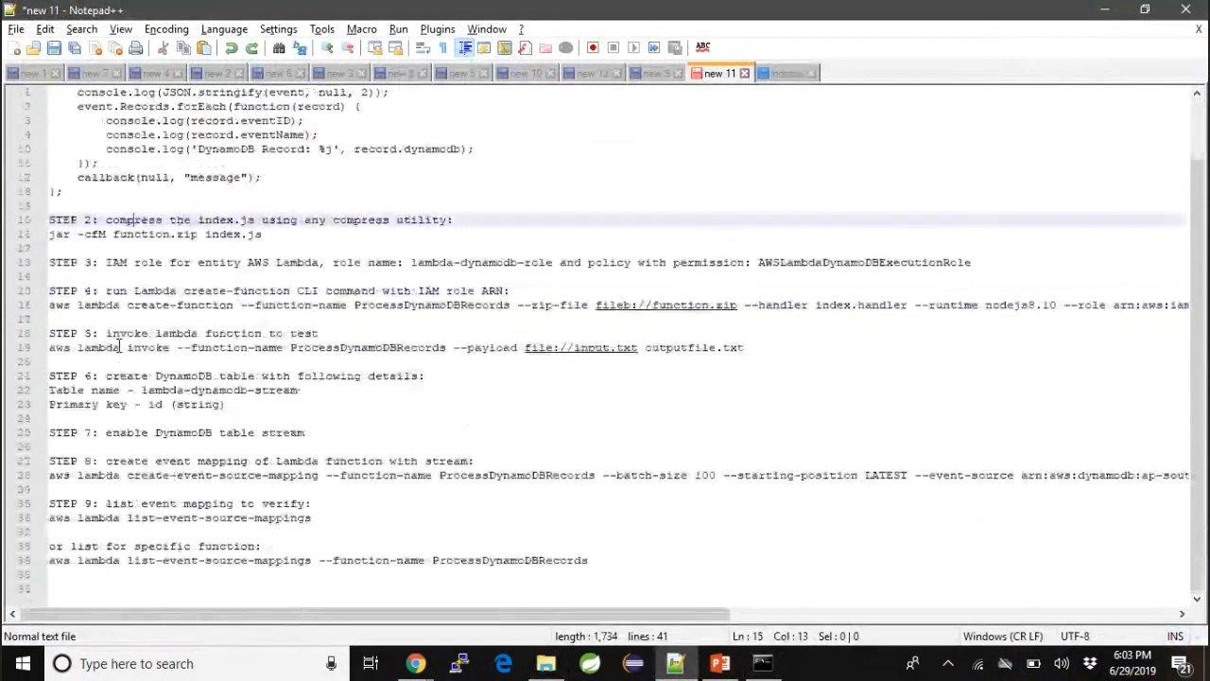
pyautogui.click(51, 304)
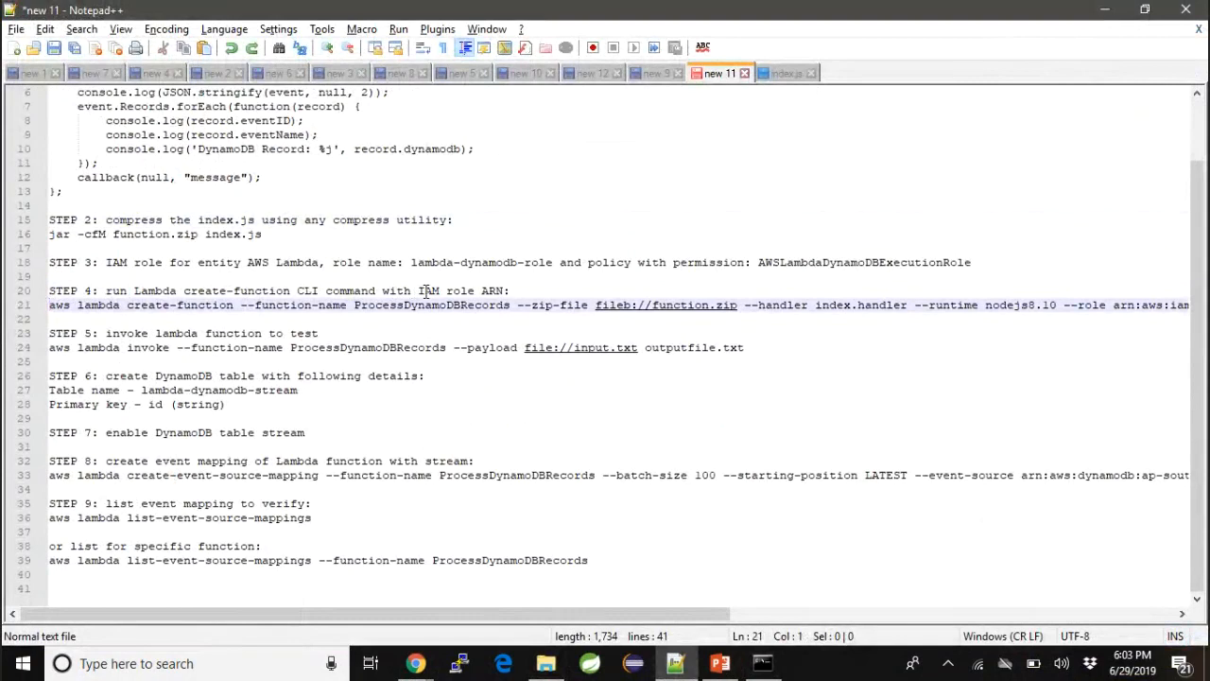
pyautogui.moveTo(419, 291); pyautogui.dragTo(509, 292)
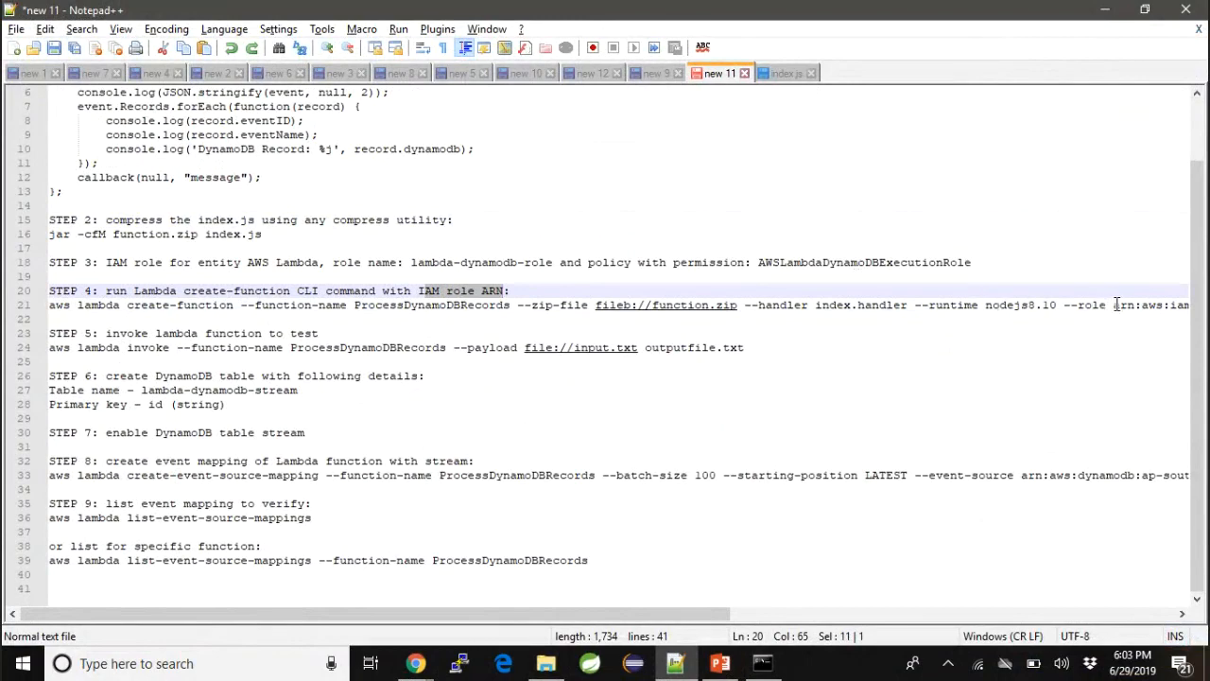
pyautogui.moveTo(1114, 305); pyautogui.dragTo(1193, 306)
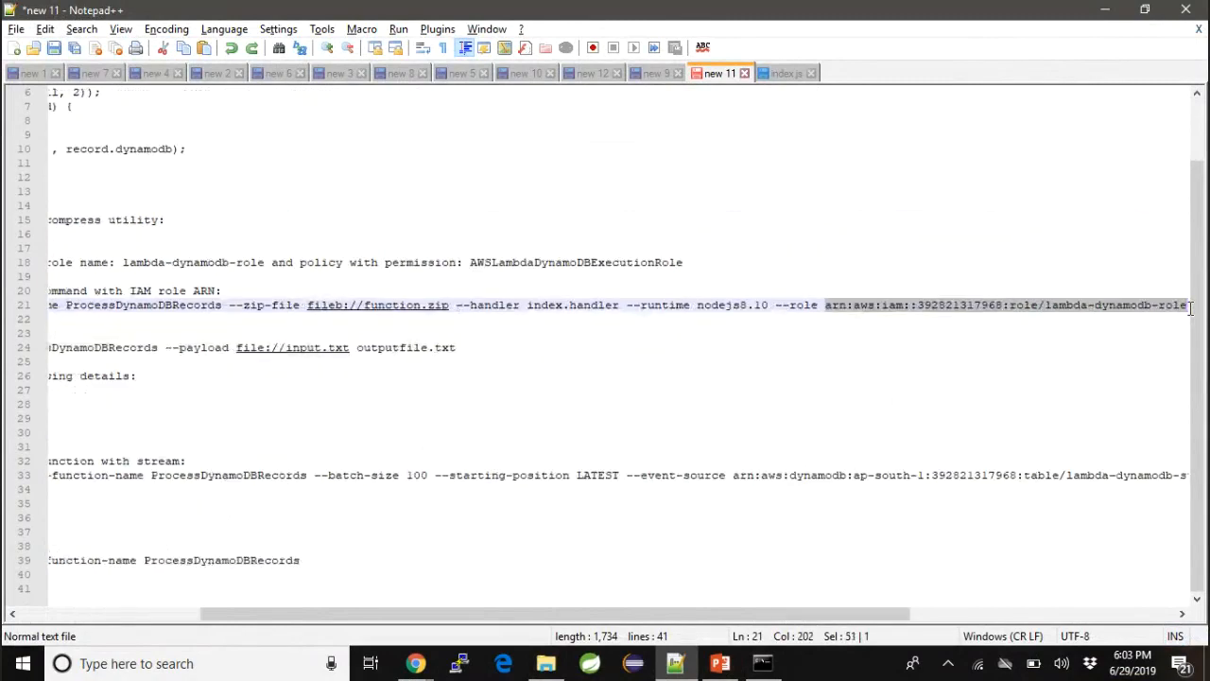
pyautogui.press('Delete')
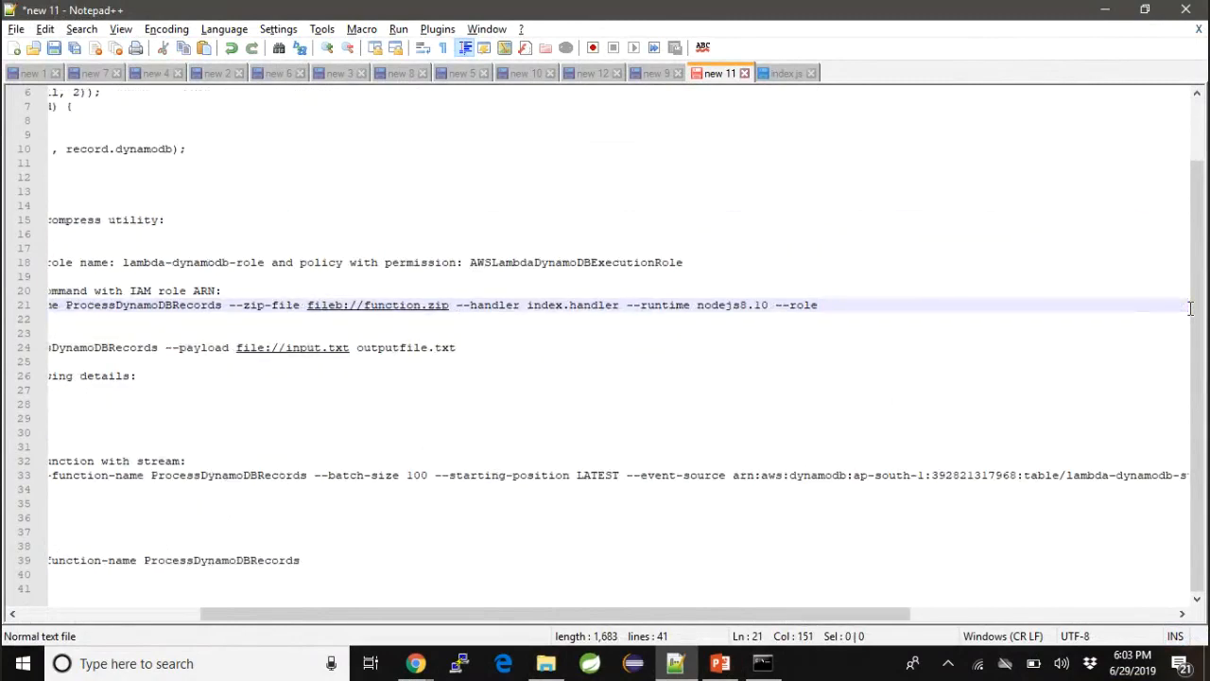
# - Copy the role ARN of lambda-dynamodb-role from its IAM summary page and switch back to the Notepad++ notes
pyautogui.hotkey('alt', 'Tab')
pyautogui.hotkey('alt', 'Tab')
pyautogui.hotkey('alt', 'Tab')
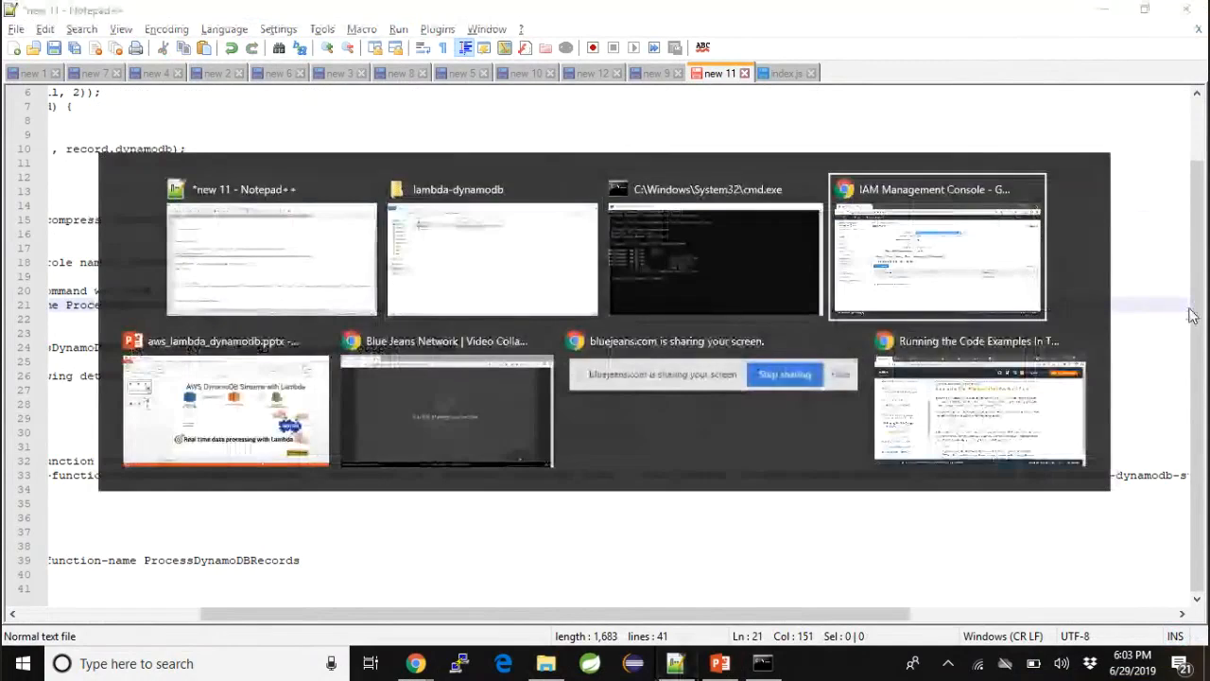
pyautogui.press('Escape')
pyautogui.hotkey('alt', 'Tab')
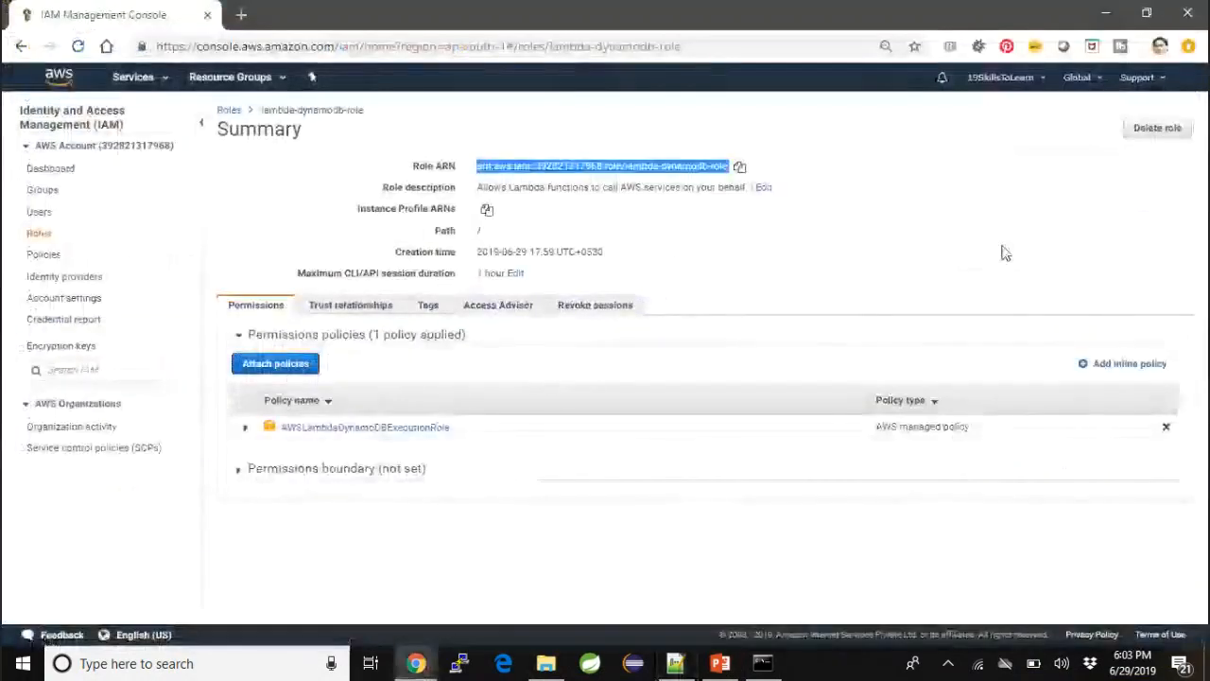
pyautogui.click(742, 167)
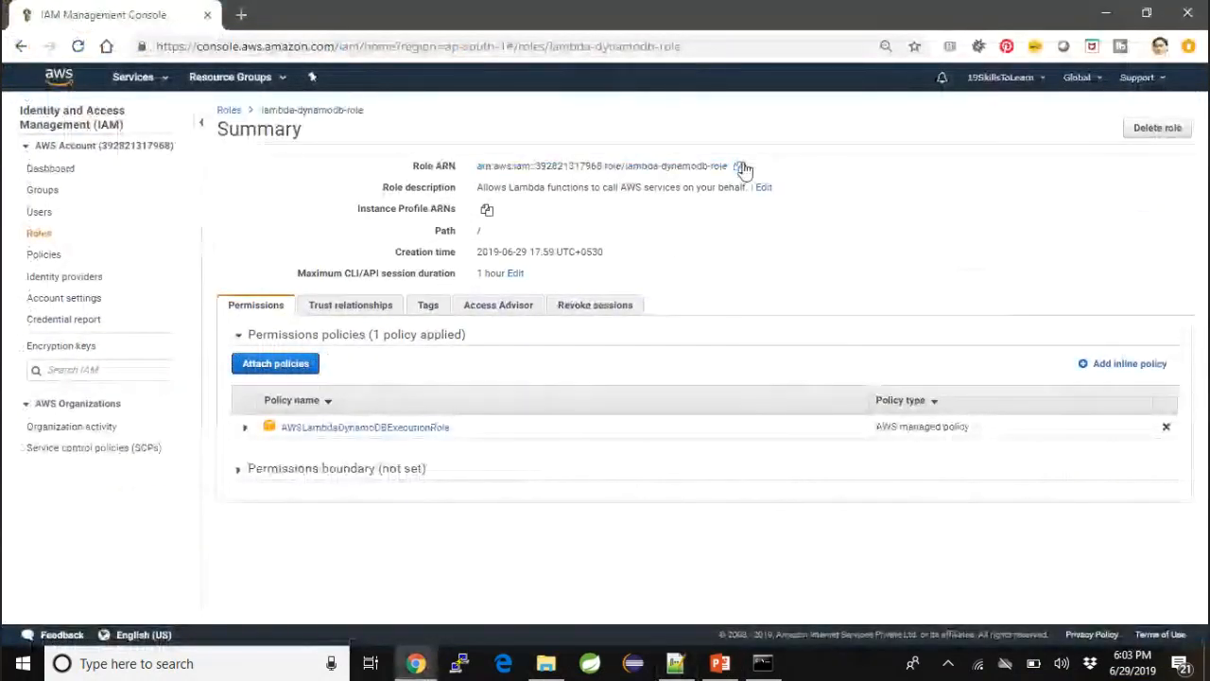
pyautogui.hotkey('alt', 'Tab')
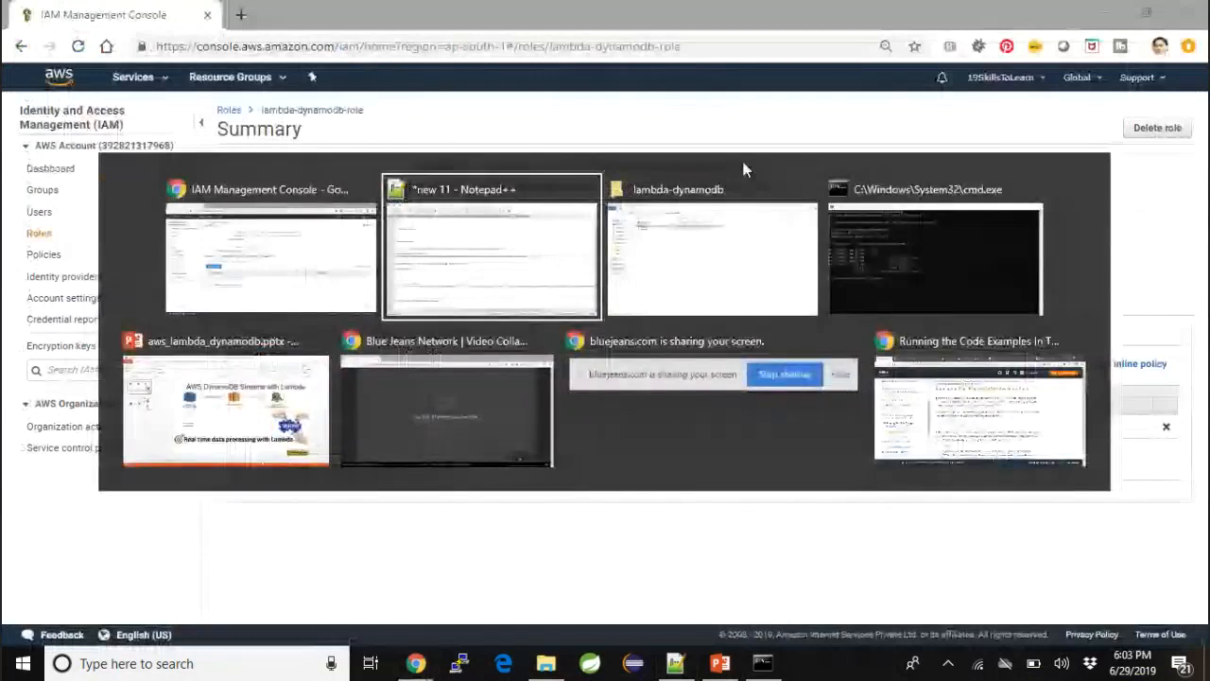
# - Paste the lambda-dynamodb-role ARN after --role in the STEP 4 command and copy the complete create-function command line
pyautogui.hotkey('ctrl', 'v')
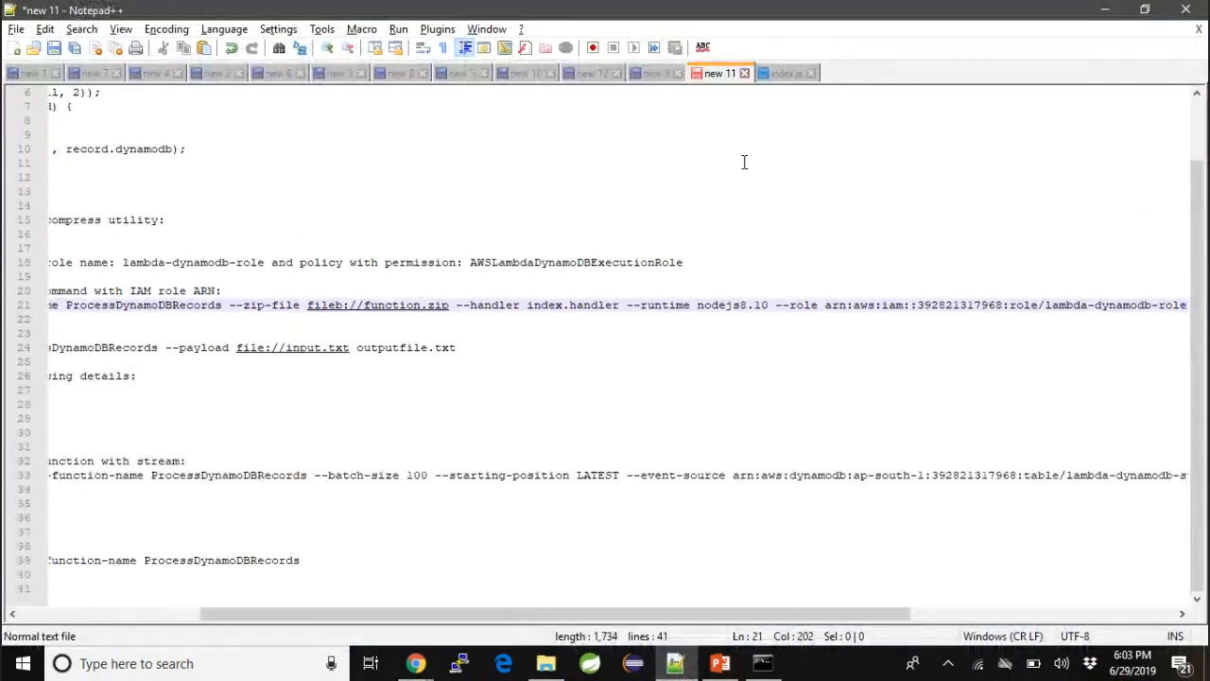
pyautogui.hotkey('alt', 'Tab')
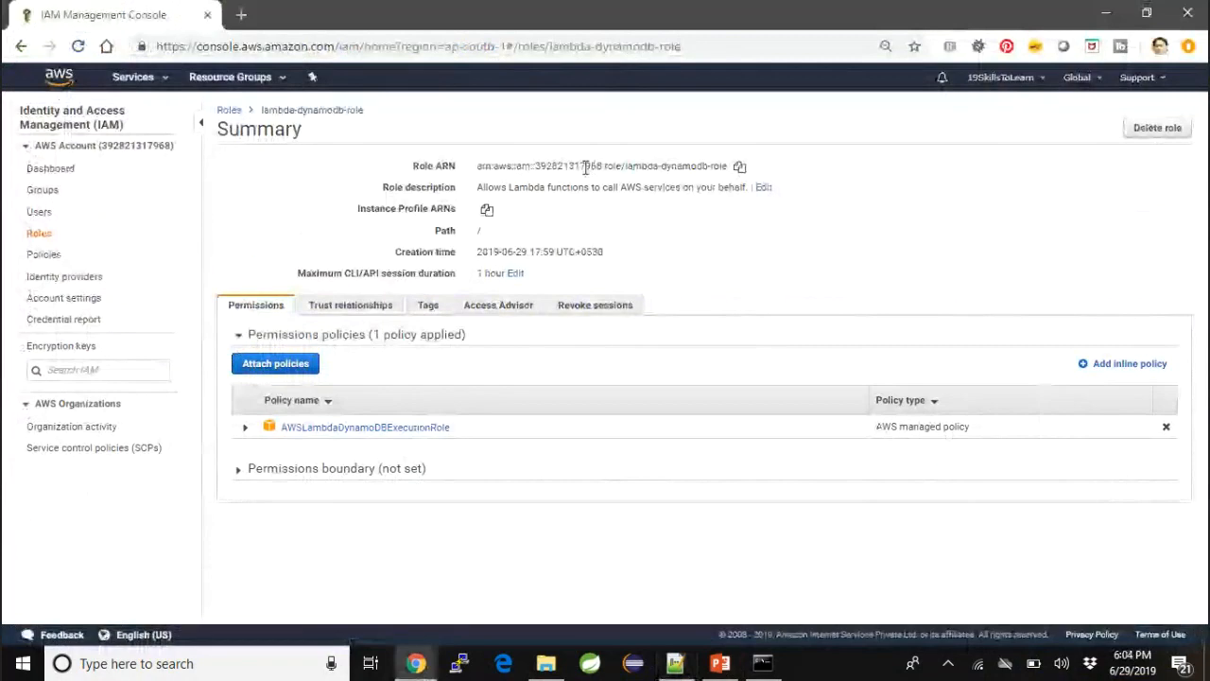
pyautogui.hotkey('alt', 'Tab')
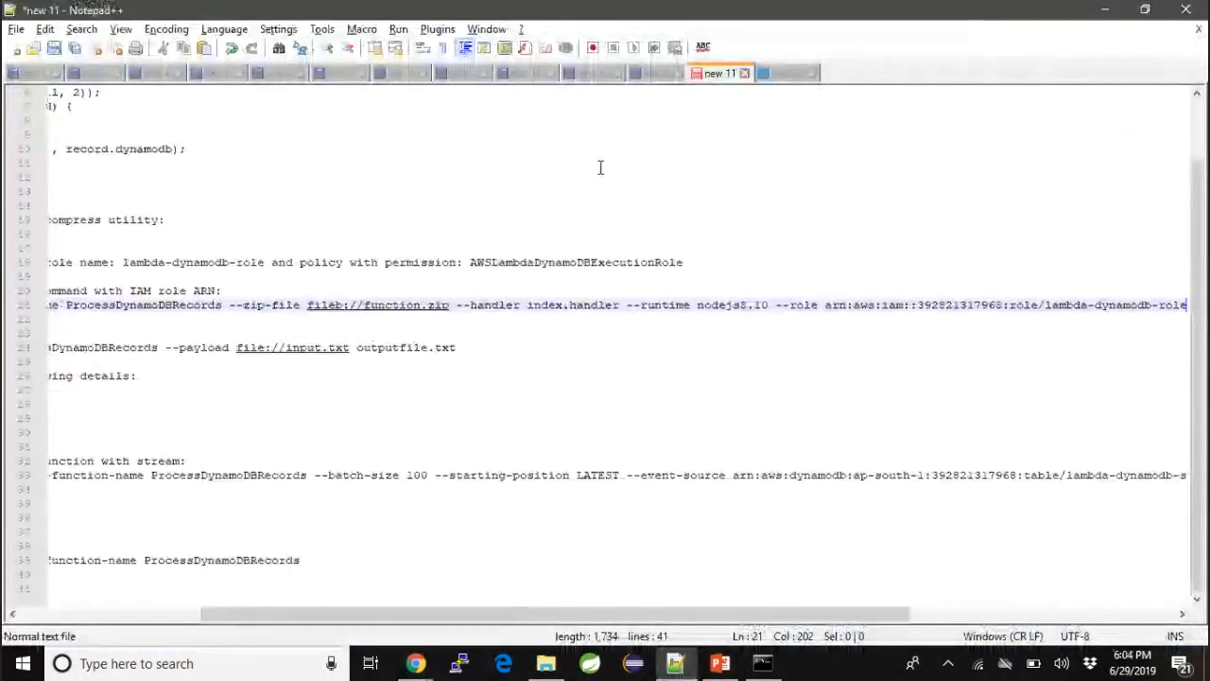
pyautogui.hotkey('shift', 'Home')
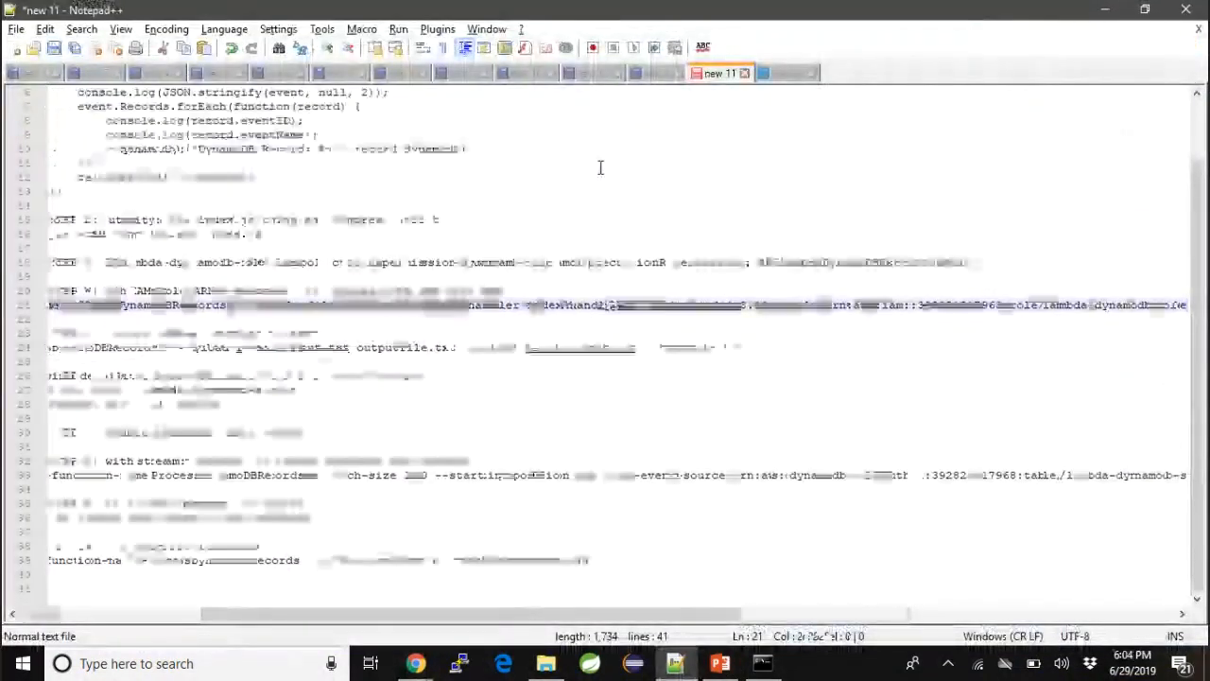
pyautogui.click(168, 665)
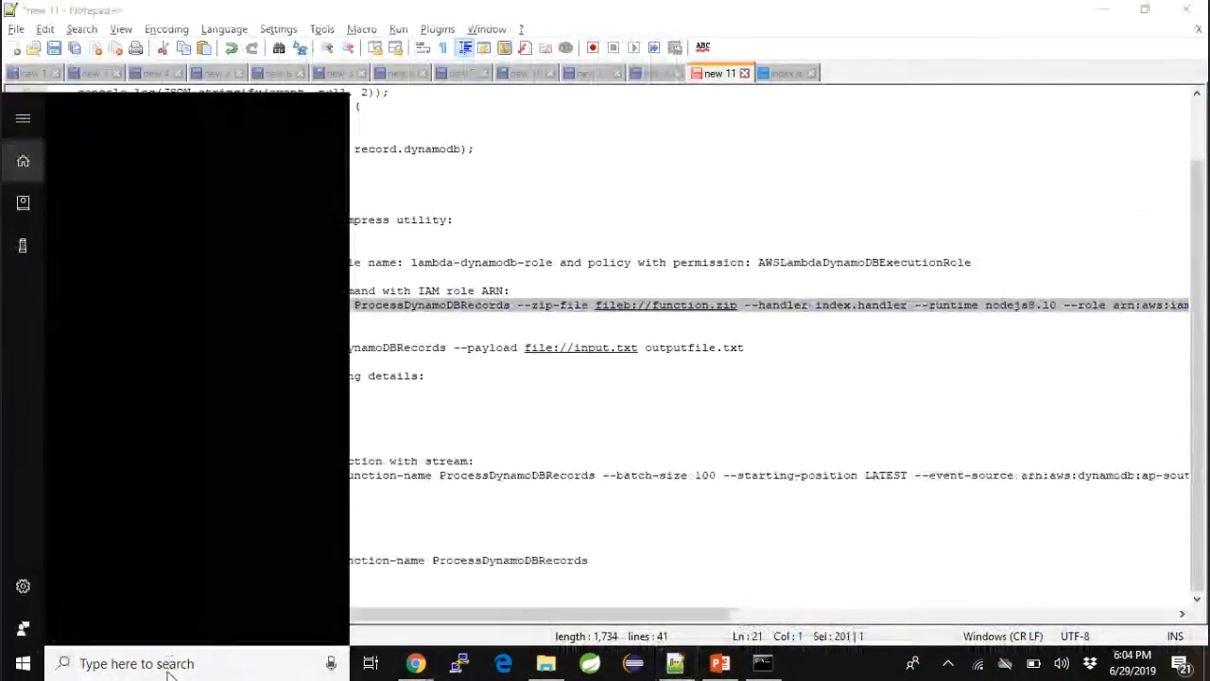
pyautogui.press('Escape')
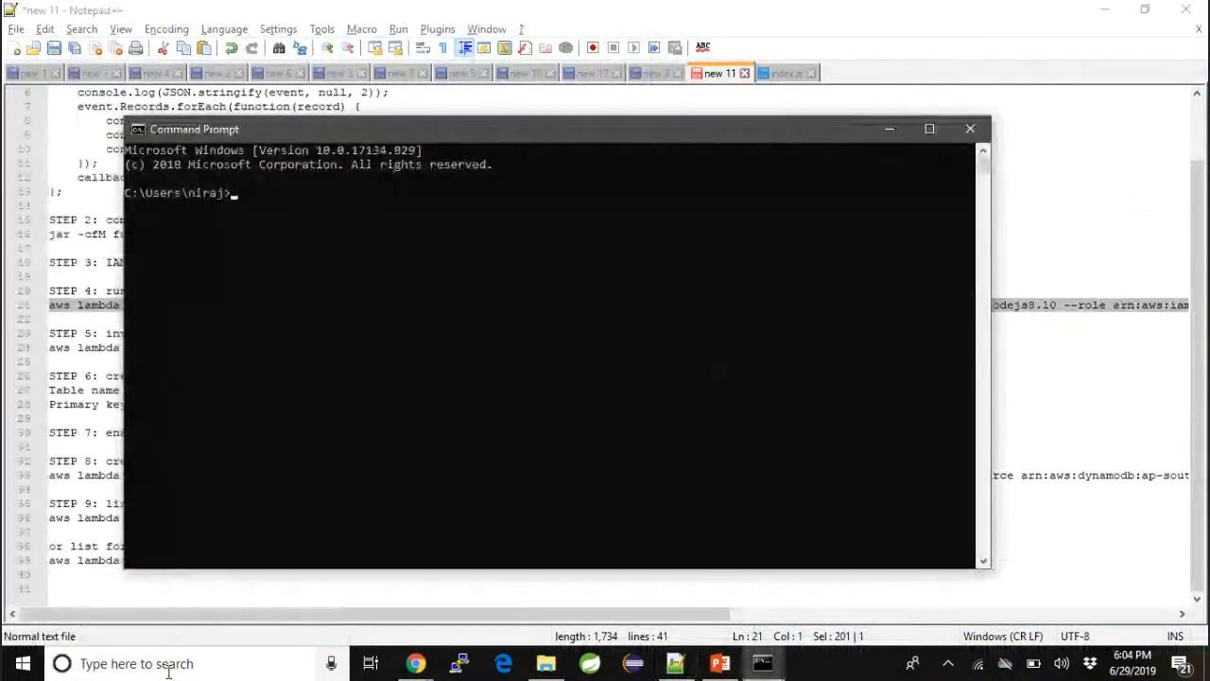
pyautogui.click(970, 128)
# - Switch to the Command Prompt already open in the lambda-dynamodb folder, maximize it and paste the create-function command
pyautogui.click(763, 662)
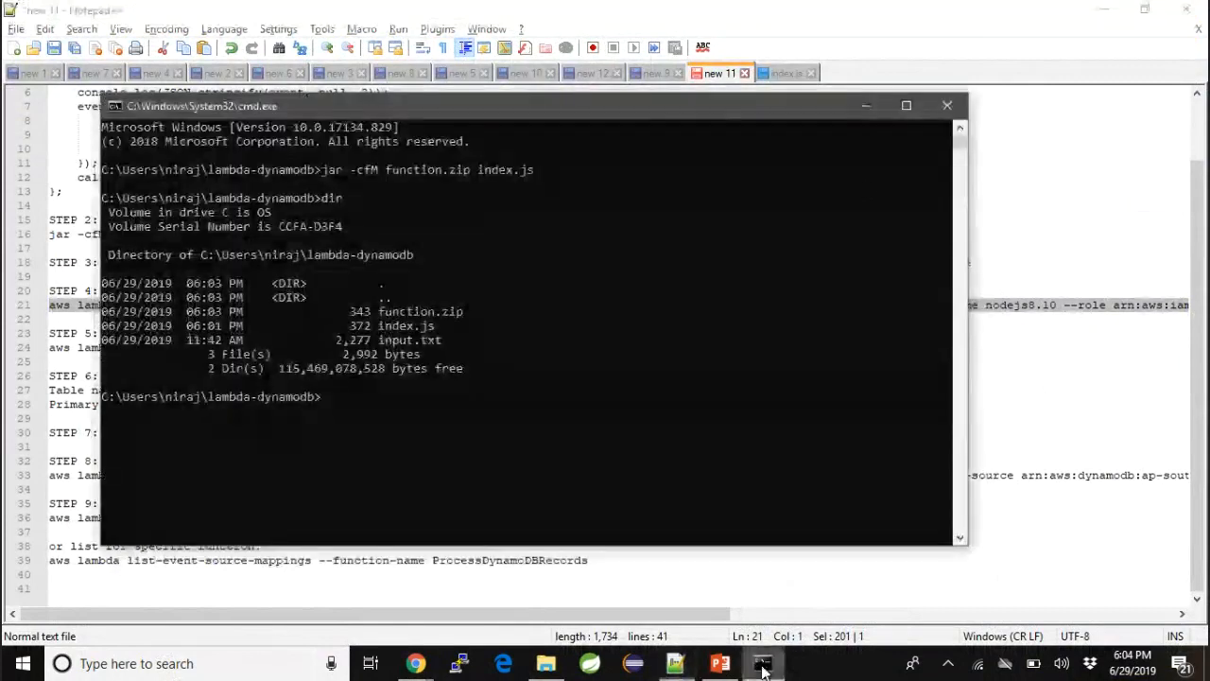
pyautogui.doubleClick(816, 115)
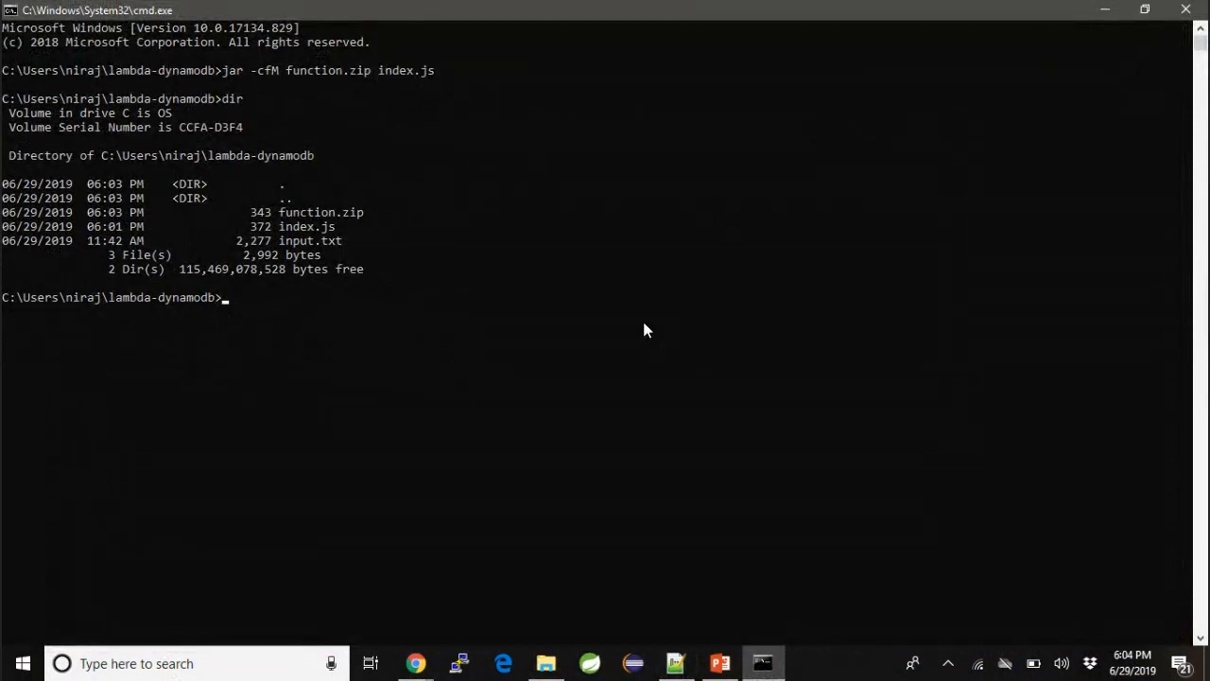
pyautogui.hotkey('ctrl', 'v')
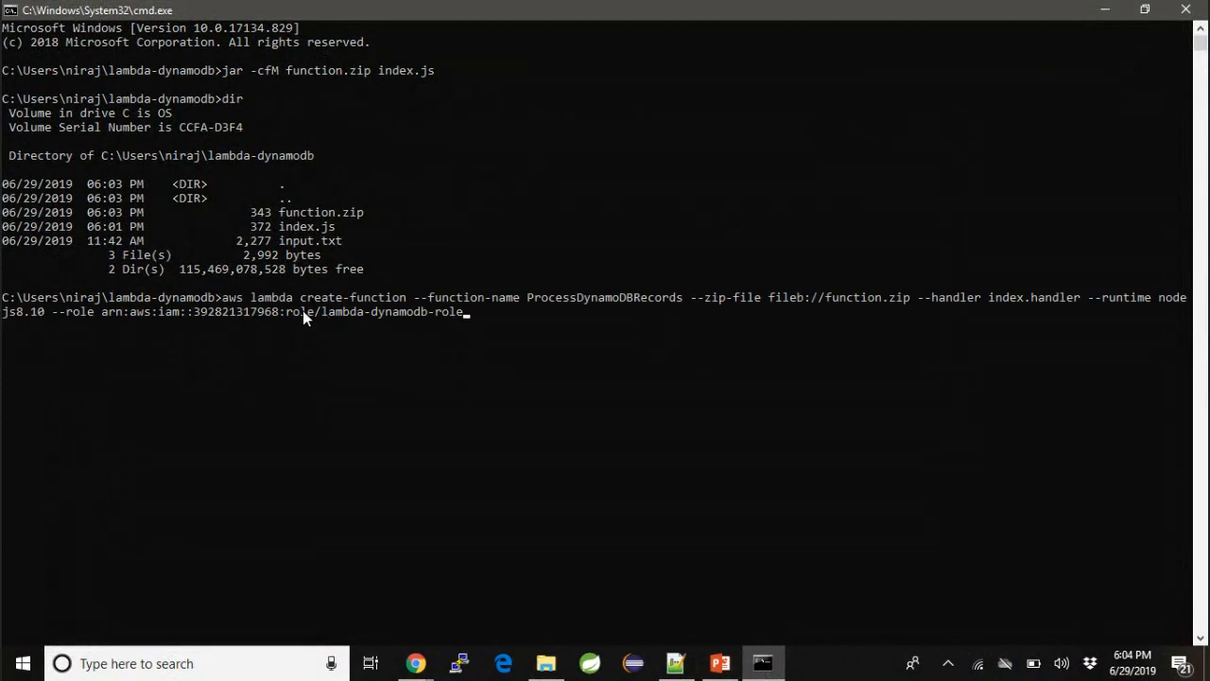
# - Examine the aws lambda create-function call, its --function-name value and its --zip-file argument in the pasted command
pyautogui.moveTo(223, 297); pyautogui.dragTo(243, 297)
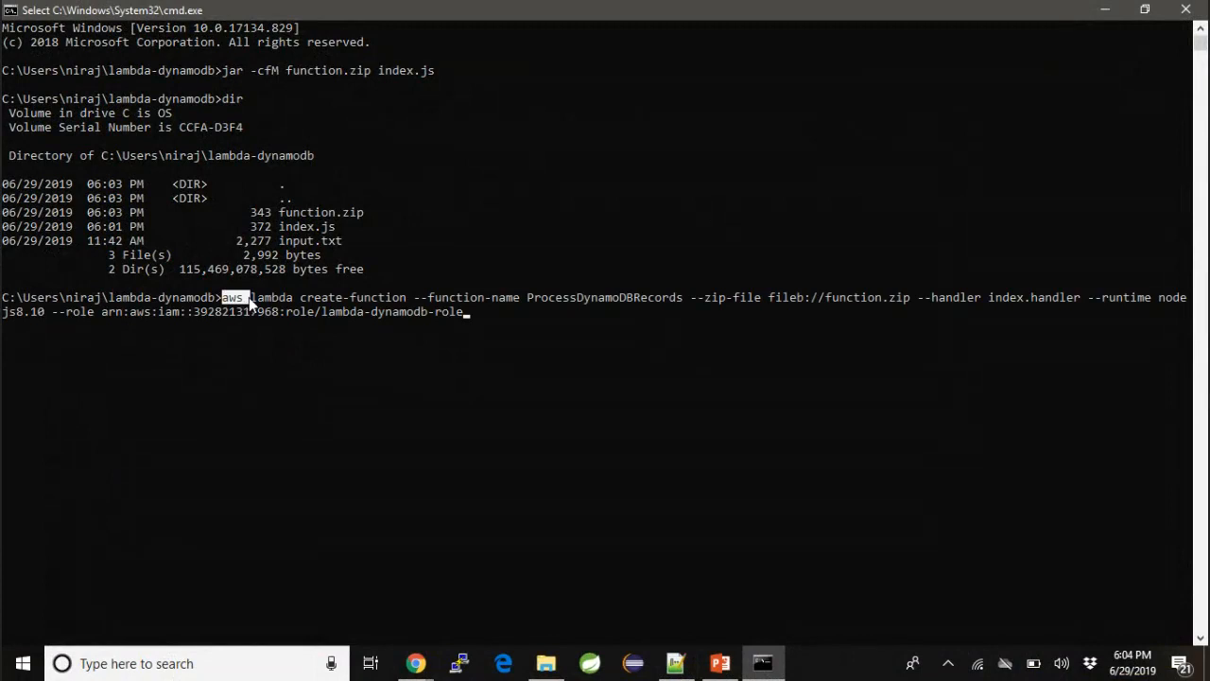
pyautogui.click(265, 297)
pyautogui.moveTo(277, 297); pyautogui.dragTo(251, 296)
pyautogui.moveTo(300, 298); pyautogui.dragTo(403, 301)
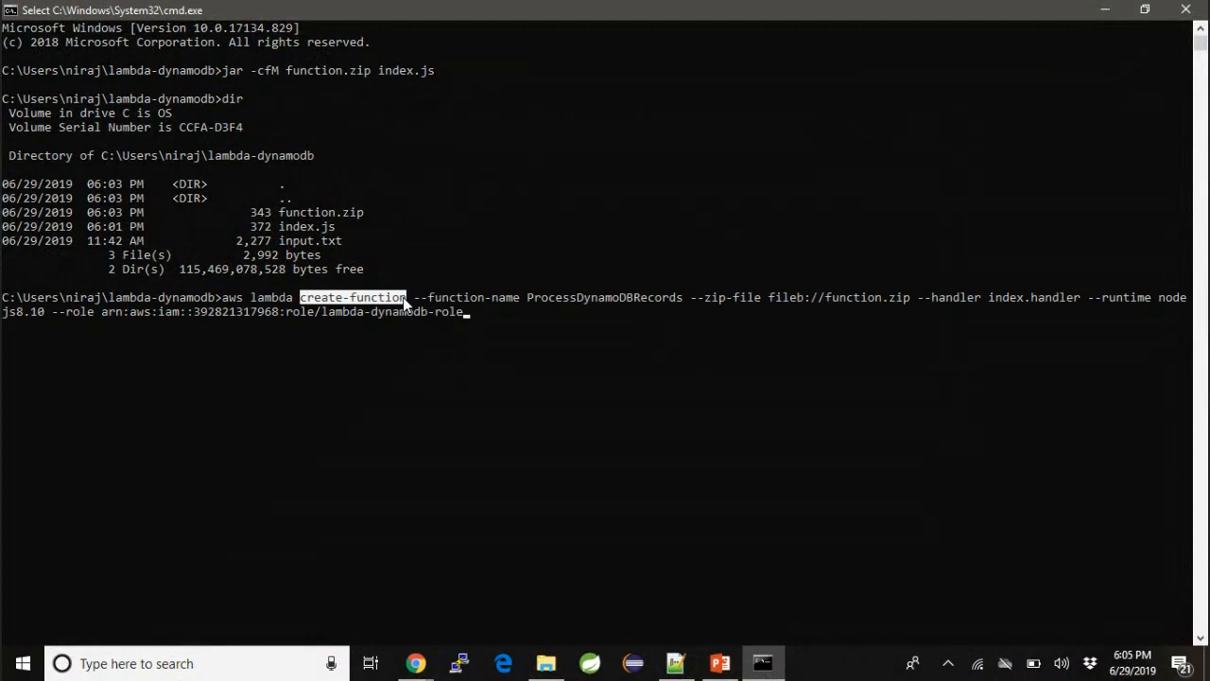
pyautogui.click(417, 294)
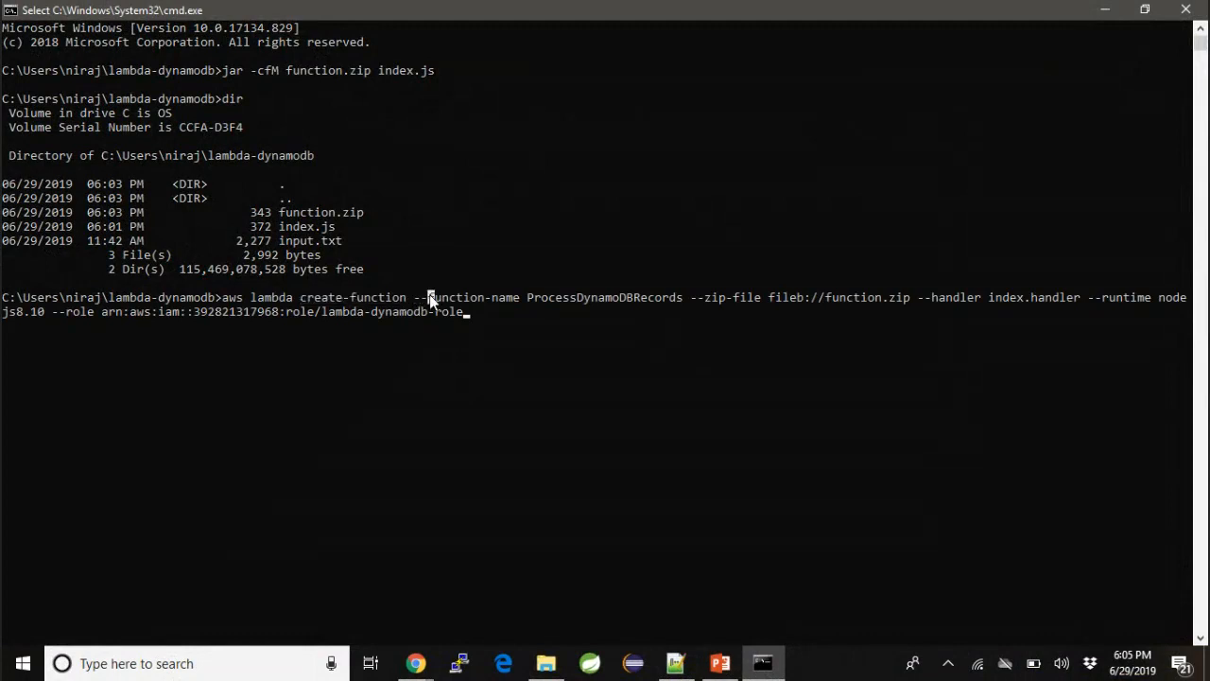
pyautogui.moveTo(409, 299); pyautogui.dragTo(666, 301)
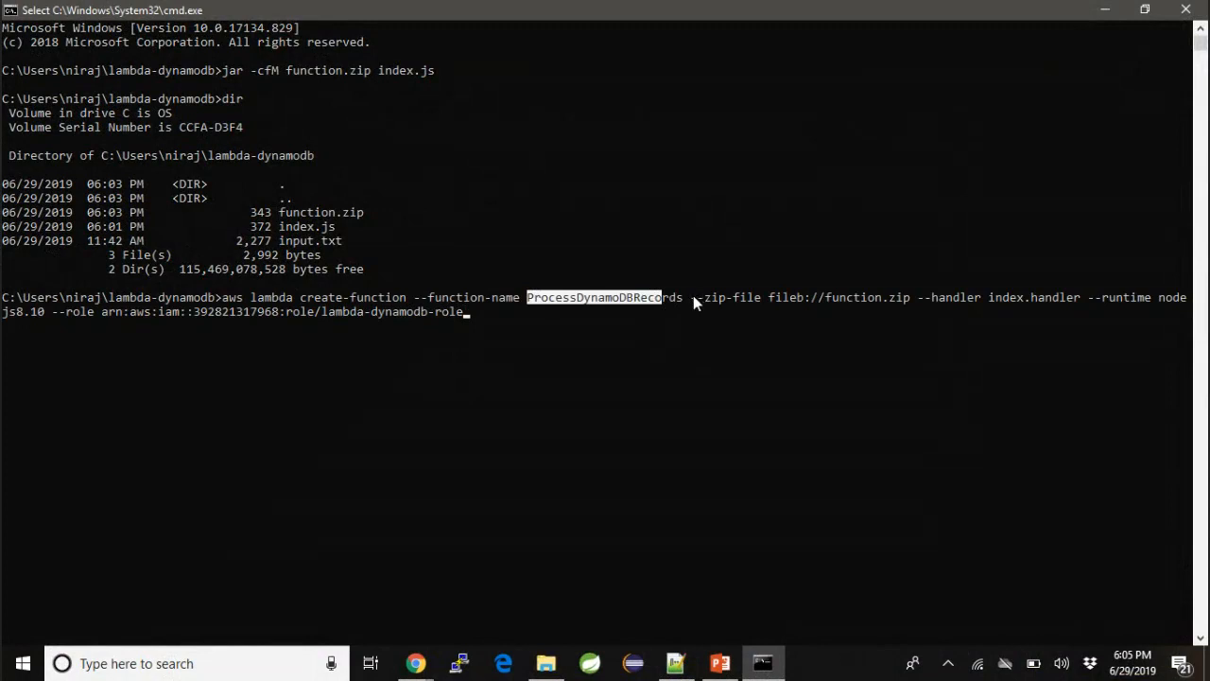
pyautogui.moveTo(693, 297); pyautogui.dragTo(773, 299)
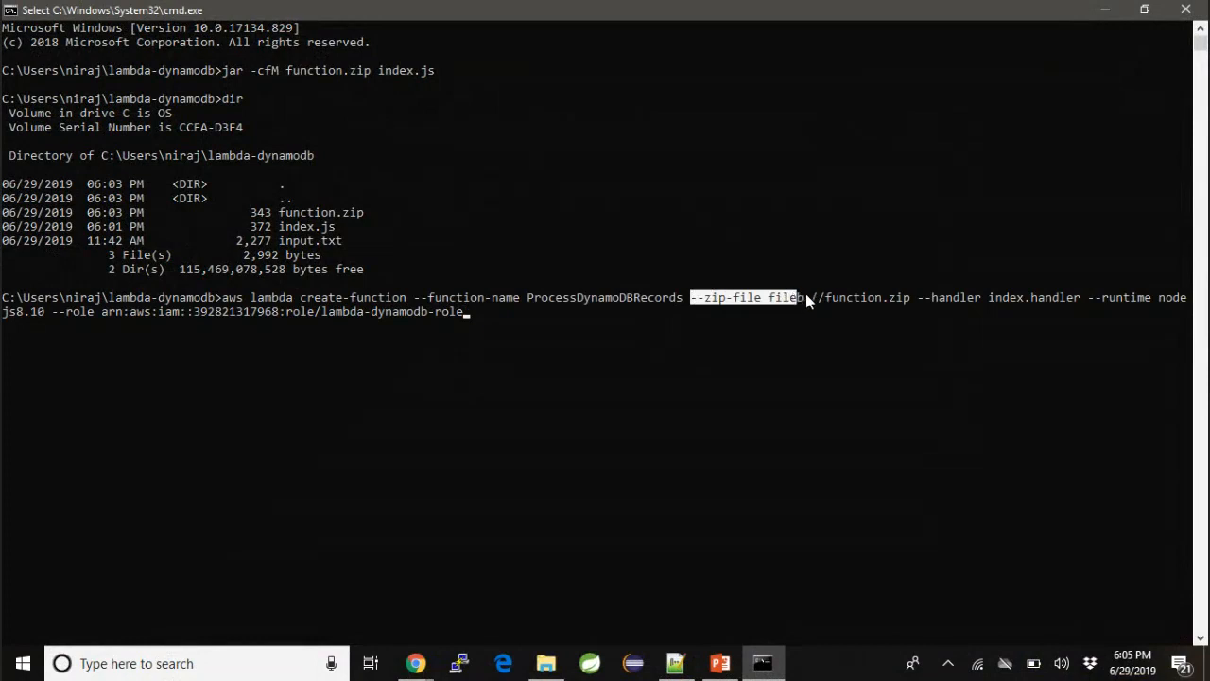
pyautogui.click(806, 295)
pyautogui.moveTo(908, 294); pyautogui.dragTo(822, 301)
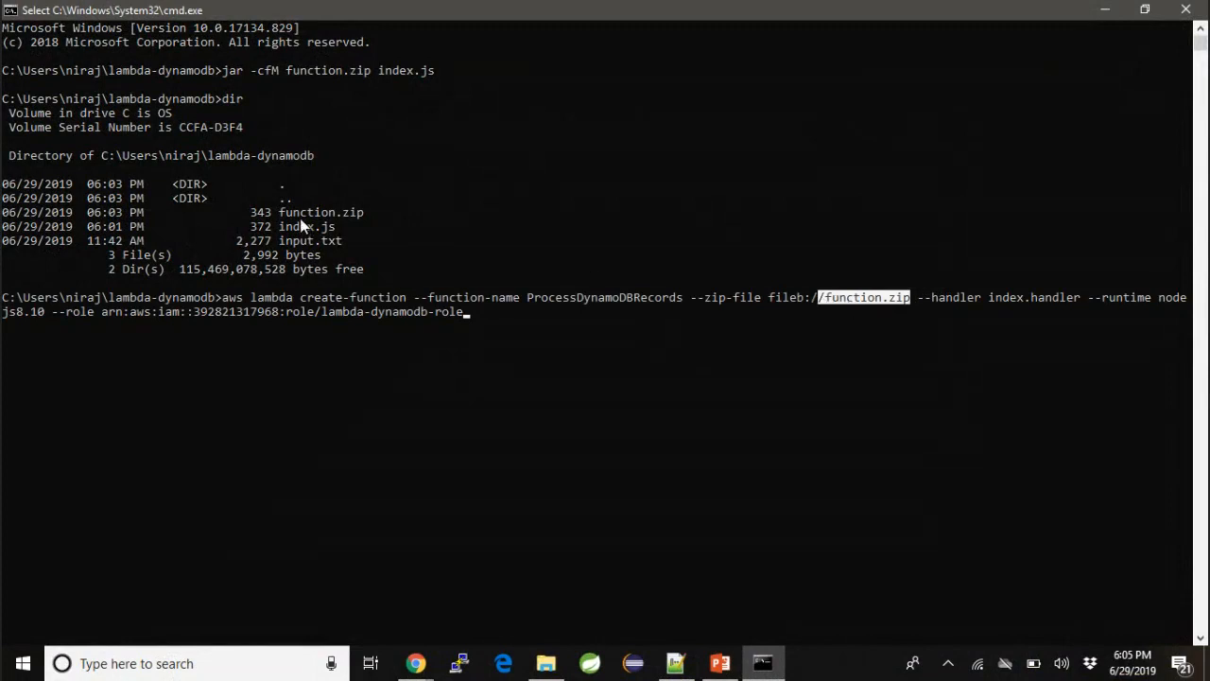
# - Review the --handler, --runtime and --role arguments of the pasted command, then clear the text selection
pyautogui.click(927, 298)
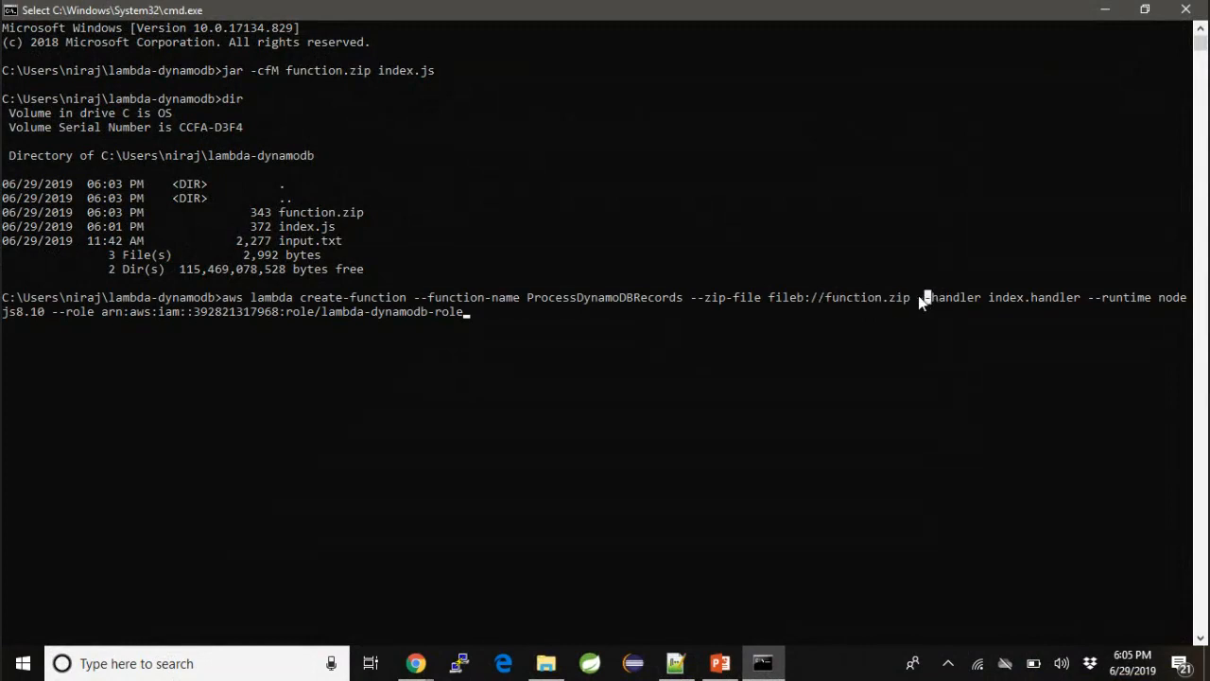
pyautogui.moveTo(920, 298); pyautogui.dragTo(1190, 301)
pyautogui.click(1077, 300)
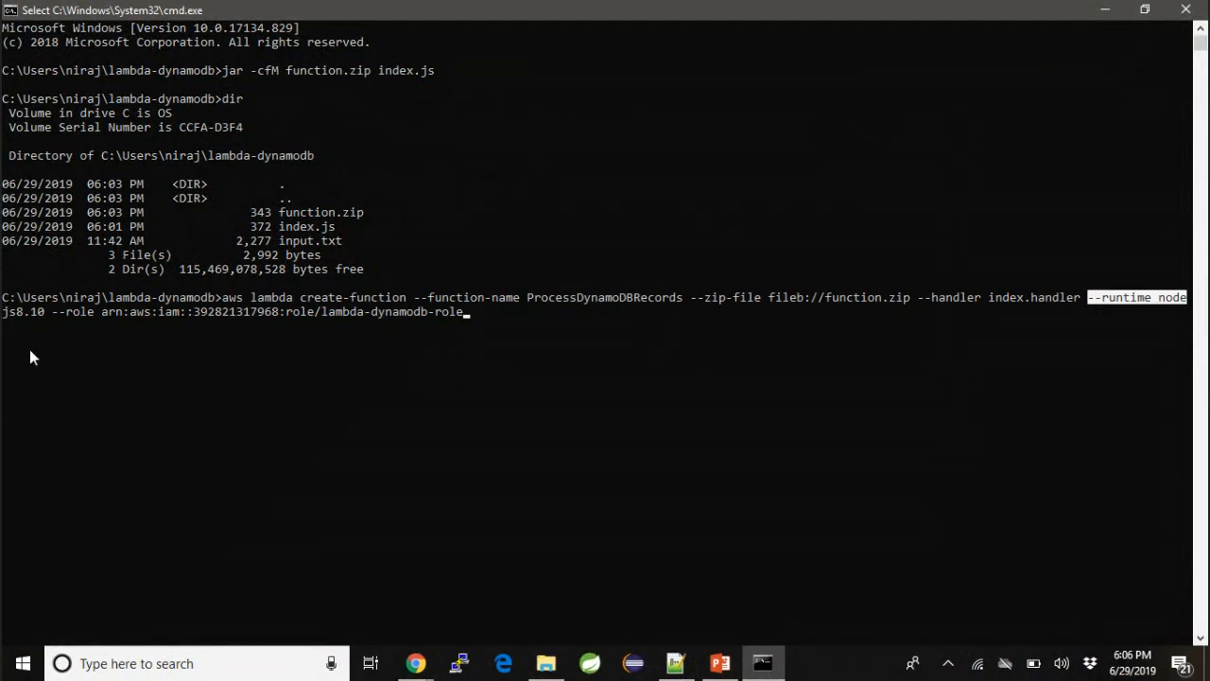
pyautogui.moveTo(3, 313); pyautogui.dragTo(44, 314)
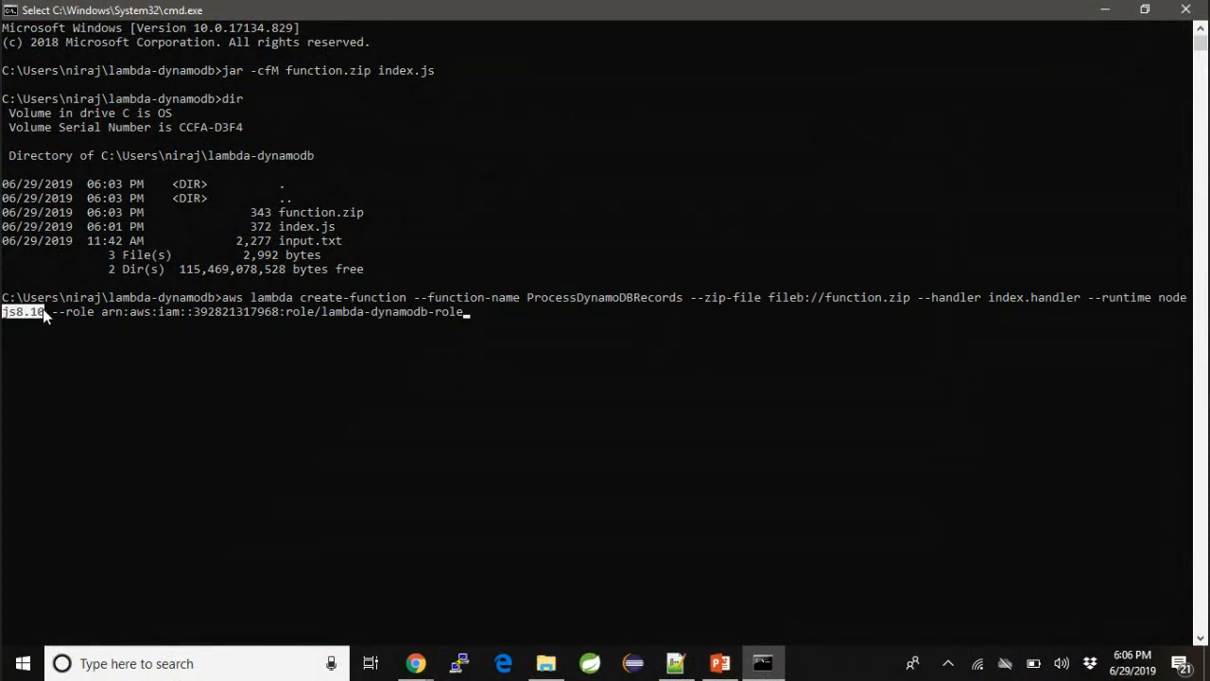
pyautogui.click(58, 314)
pyautogui.moveTo(54, 319); pyautogui.dragTo(272, 318)
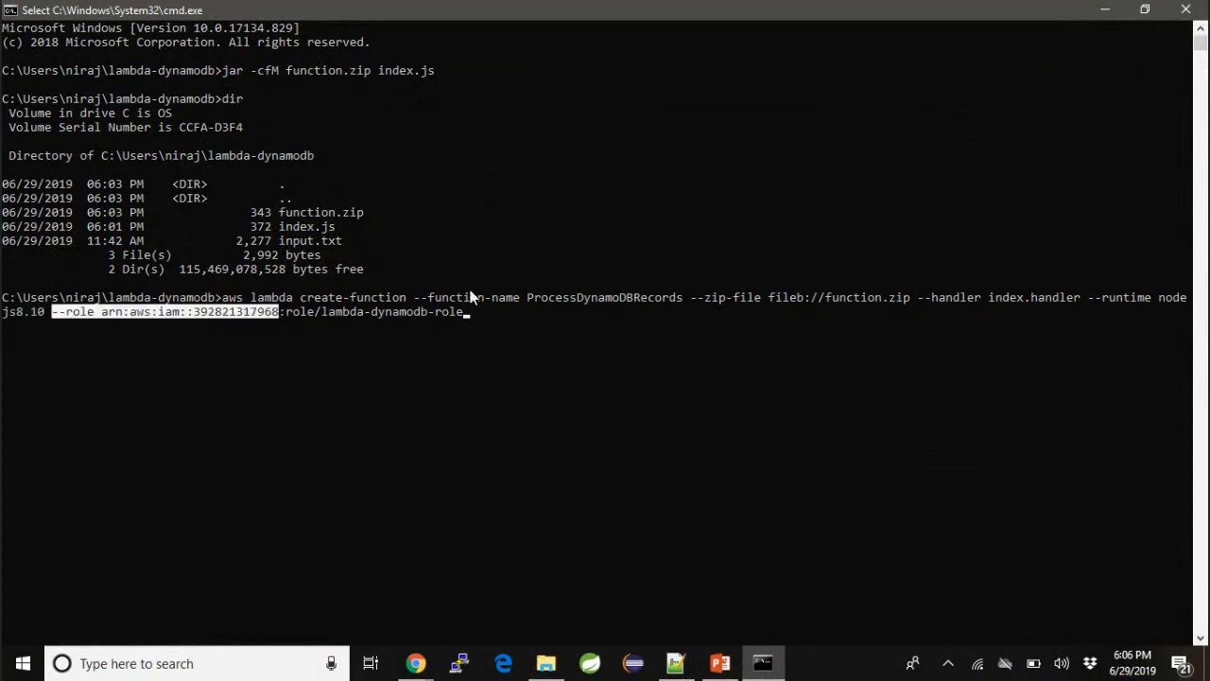
pyautogui.keyDown('shift'); pyautogui.click(478, 312); pyautogui.keyUp('shift')
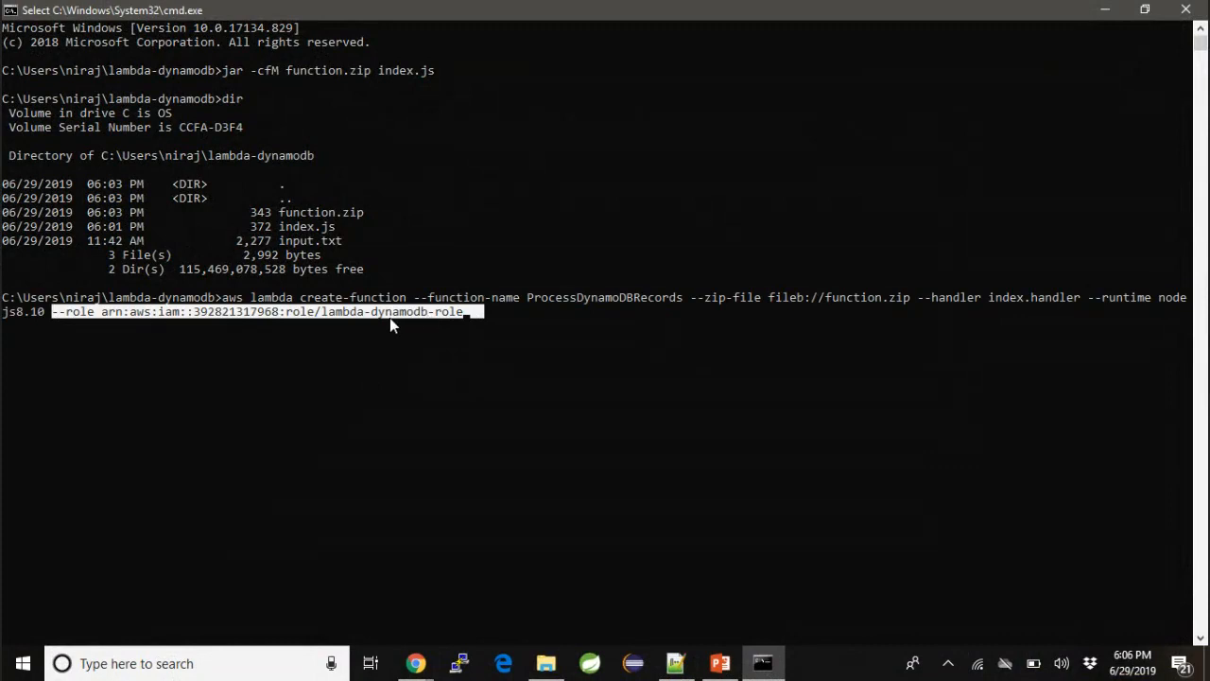
pyautogui.click(522, 344)
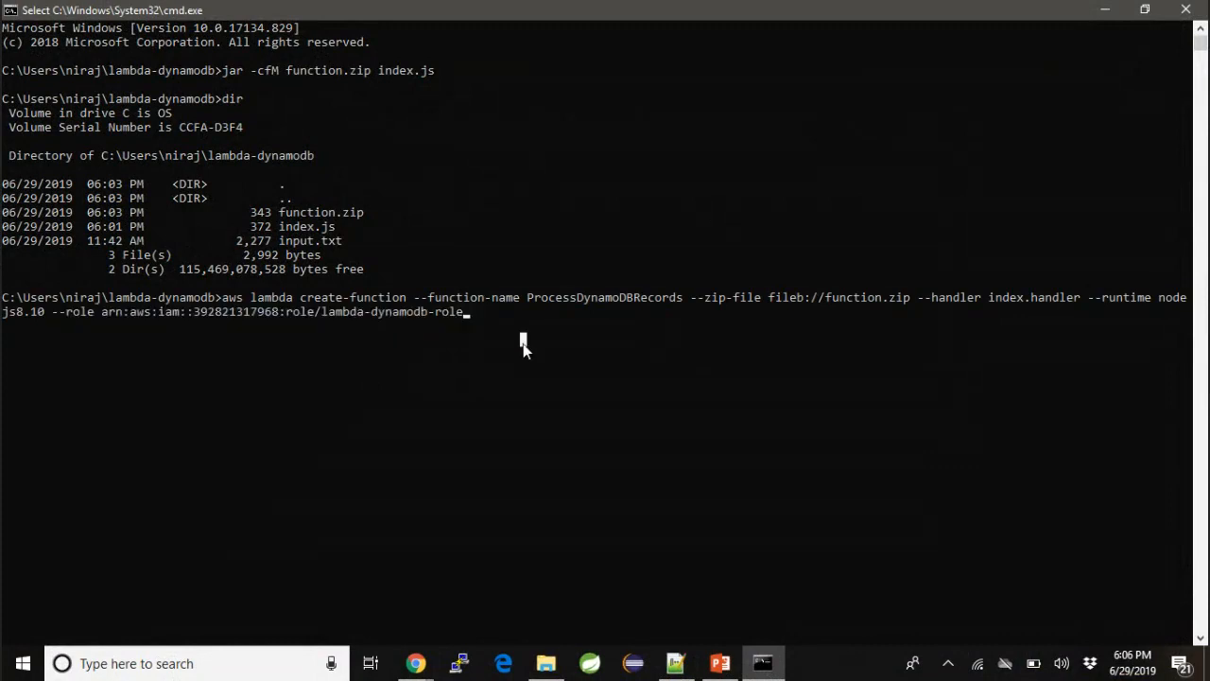
pyautogui.press('Escape')
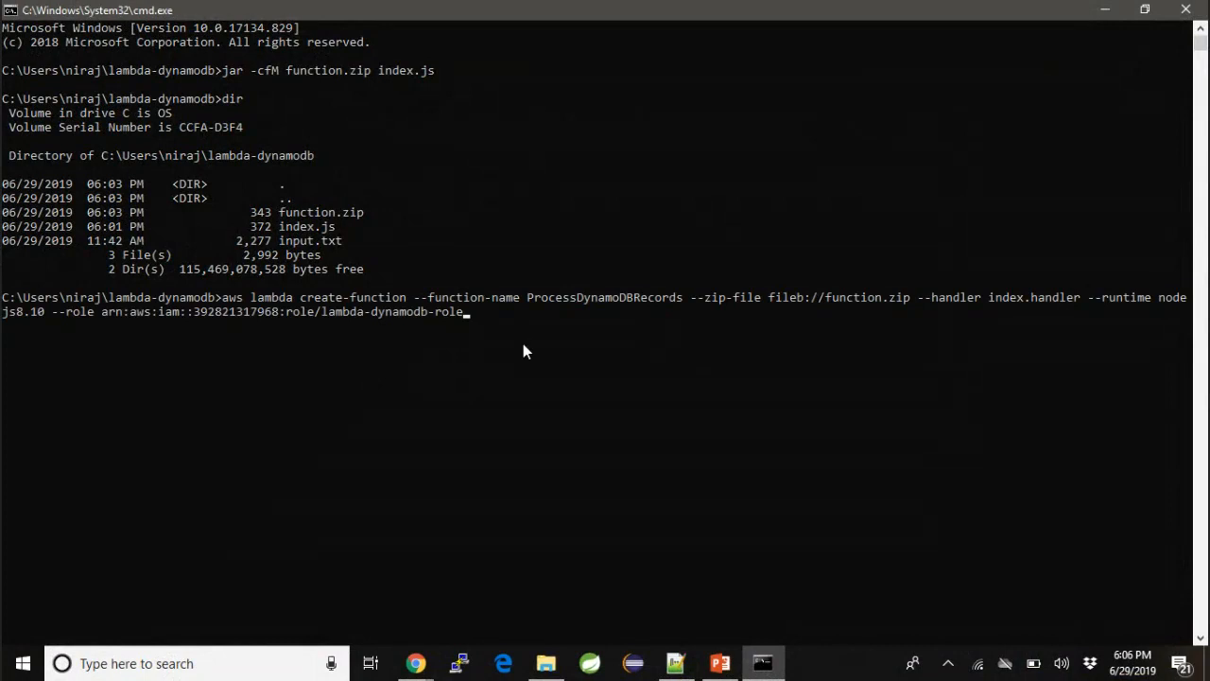
# - Run the create-function command for ProcessDynamoDBRecords and review the returned function configuration
pyautogui.press('Return')
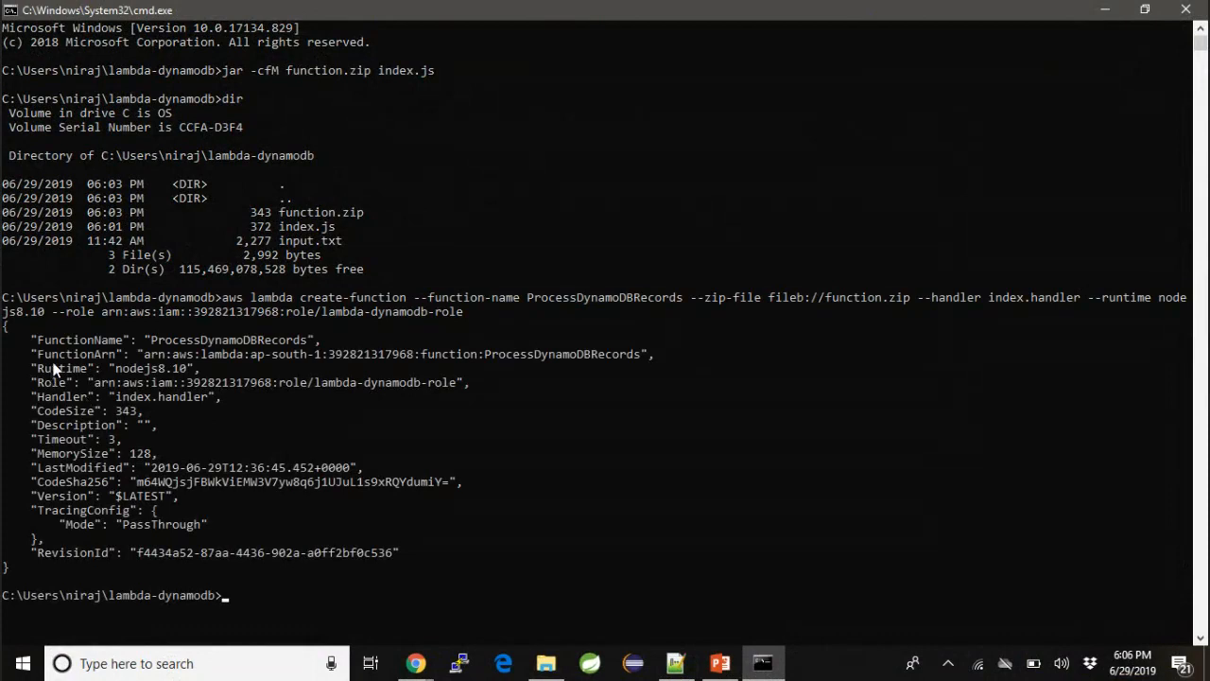
pyautogui.moveTo(30, 329); pyautogui.dragTo(63, 532)
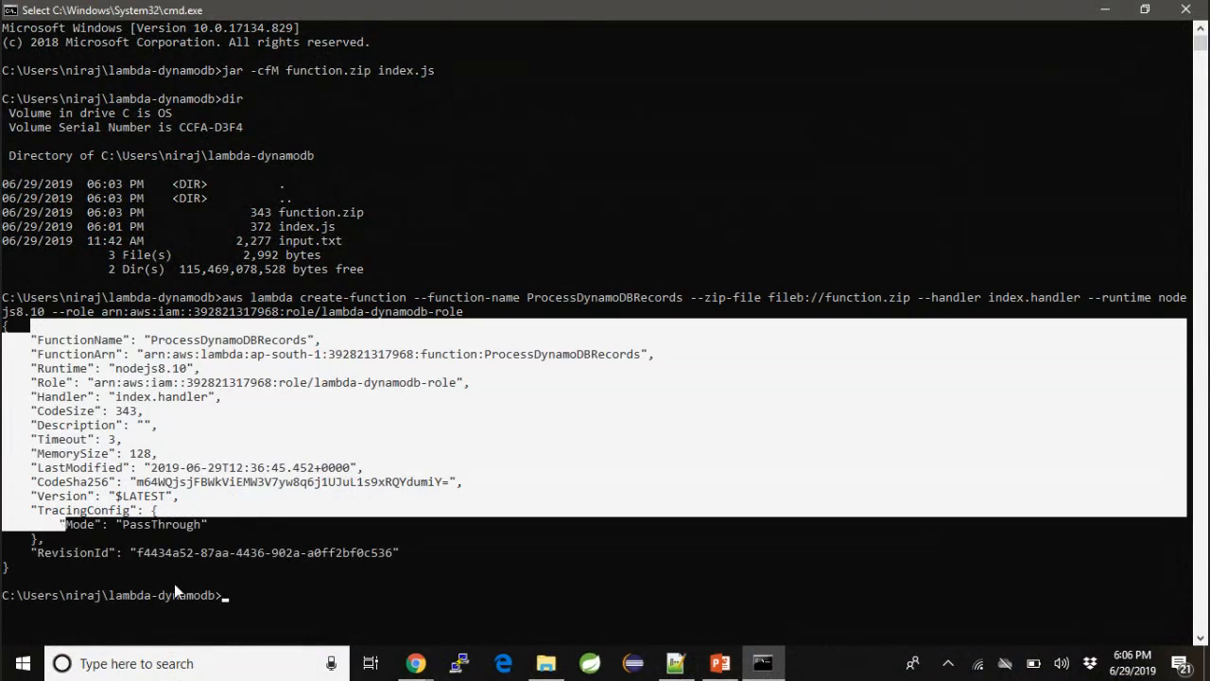
pyautogui.click(276, 601)
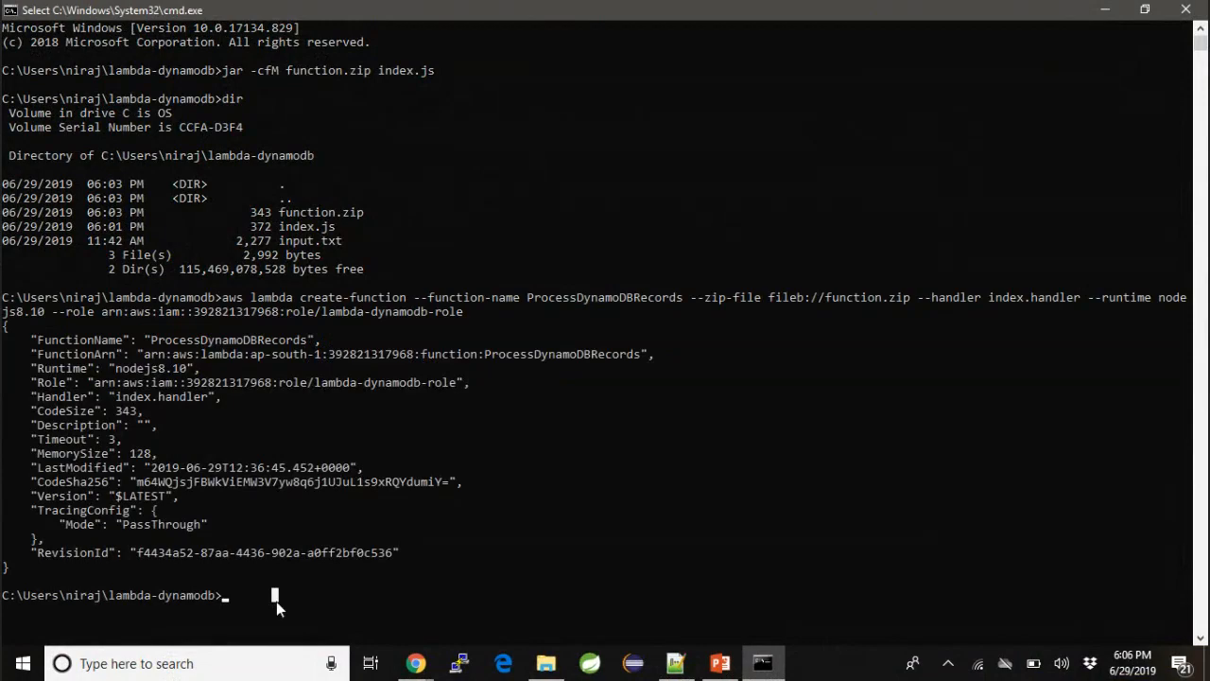
# - Return to the Notepad++ notes and select the whole STEP 5 aws lambda invoke command line
pyautogui.hotkey('alt', 'Tab')
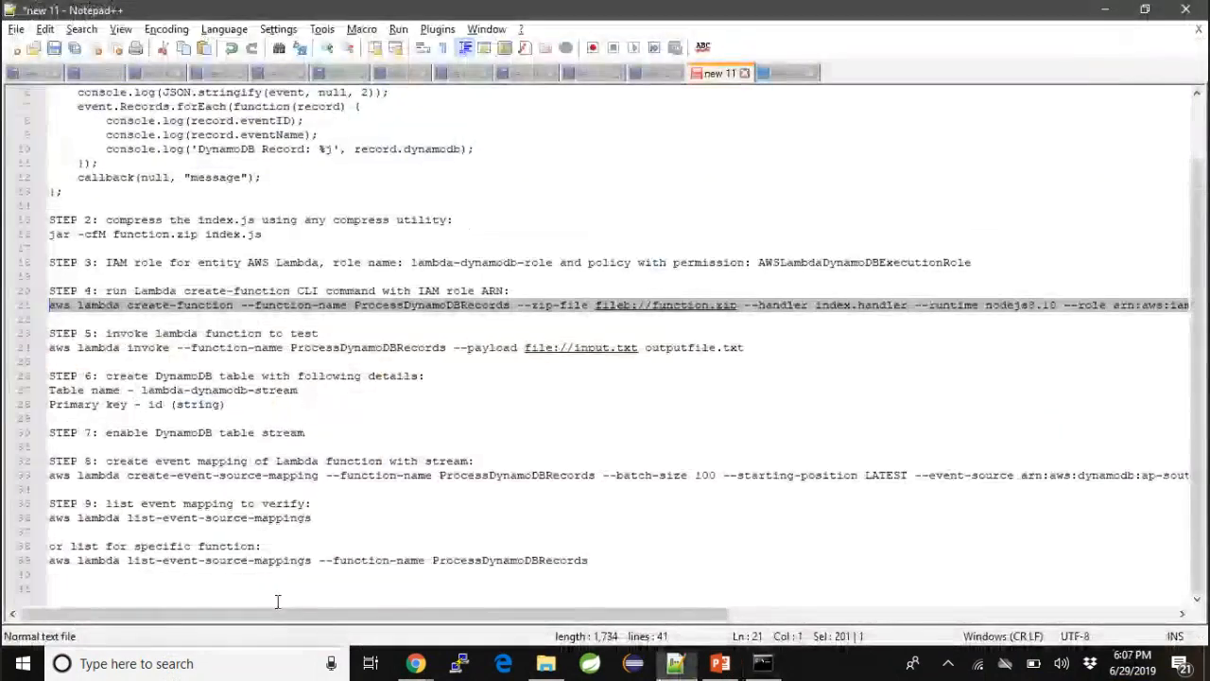
pyautogui.click(51, 348)
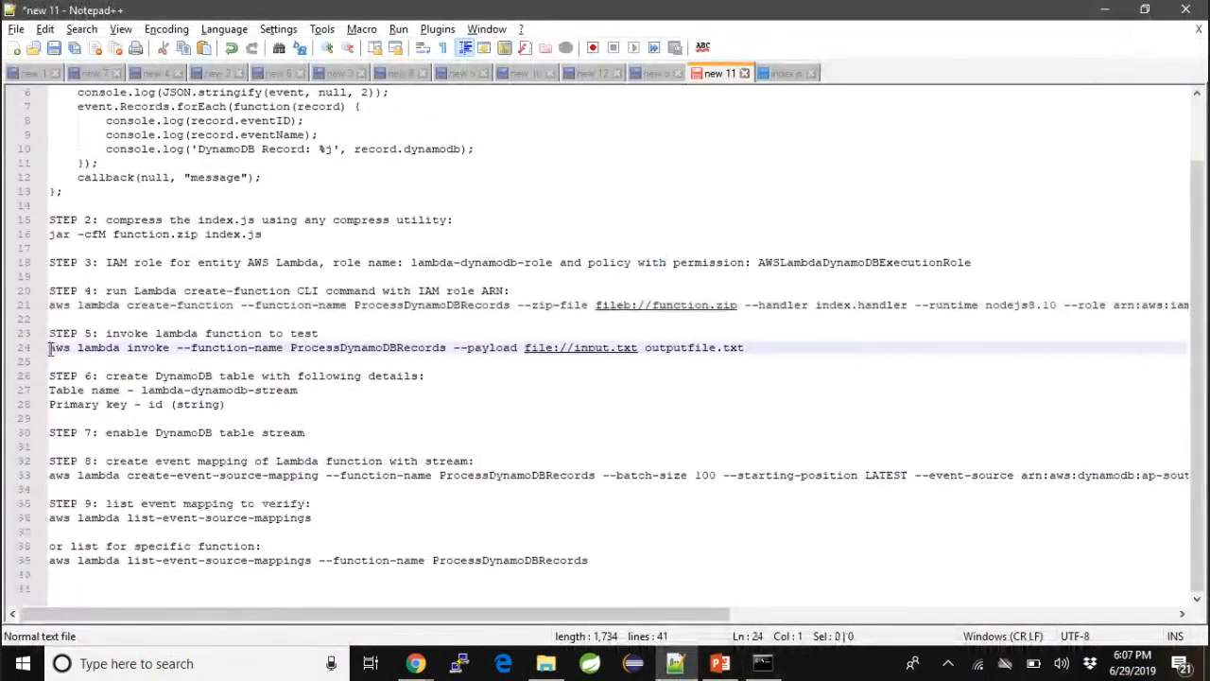
pyautogui.keyDown('shift'); pyautogui.click(789, 342); pyautogui.keyUp('shift')
pyautogui.hotkey('ctrl', 'c')
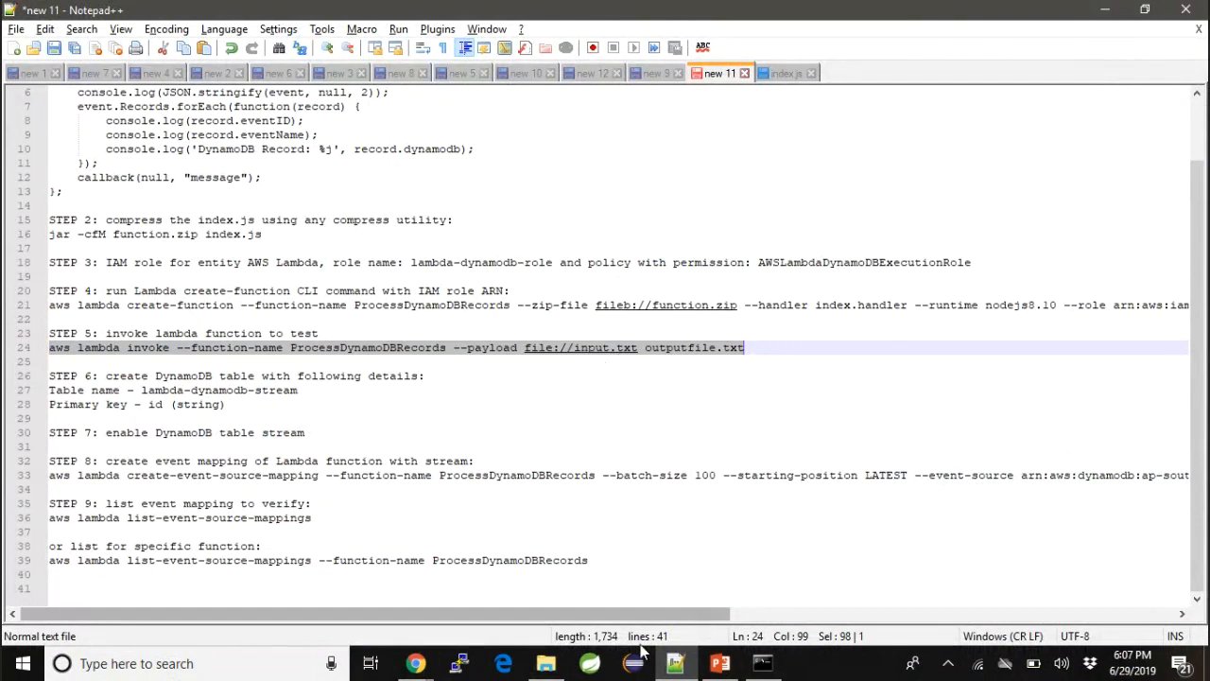
# - Open input.txt from the lambda-dynamodb folder in Notepad++, examine its sample DynamoDB event records, then close the file and minimize the editor
pyautogui.click(546, 663)
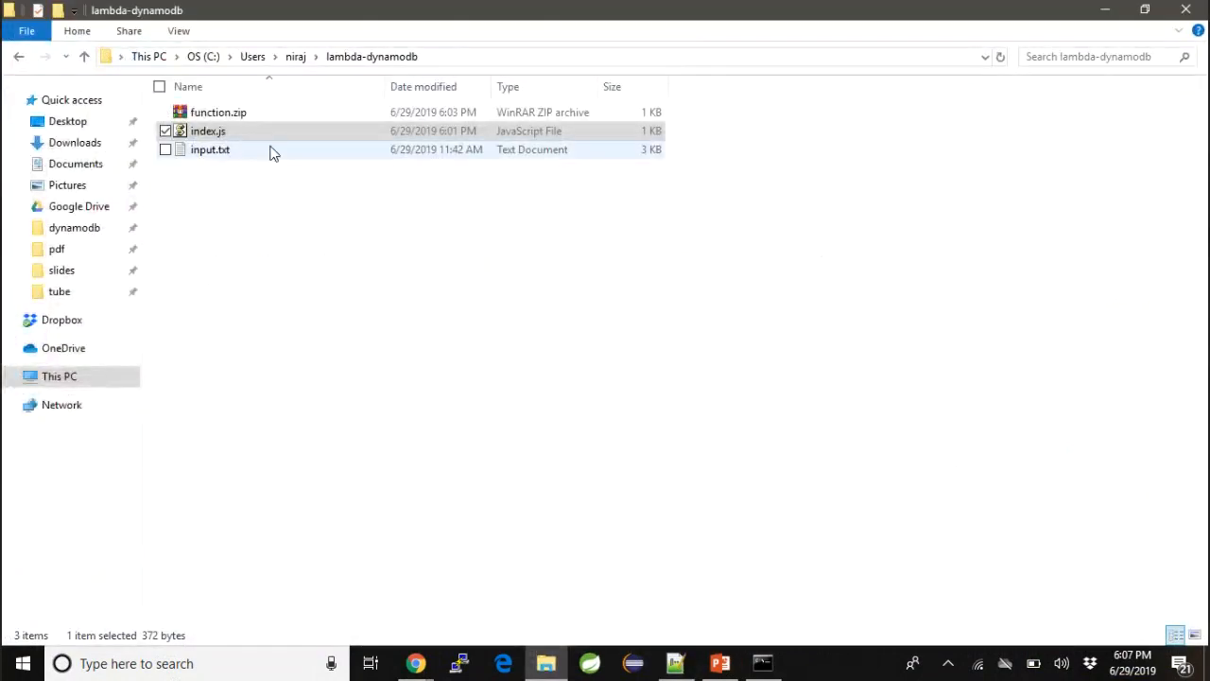
pyautogui.click(237, 157)
pyautogui.rightClick(240, 159)
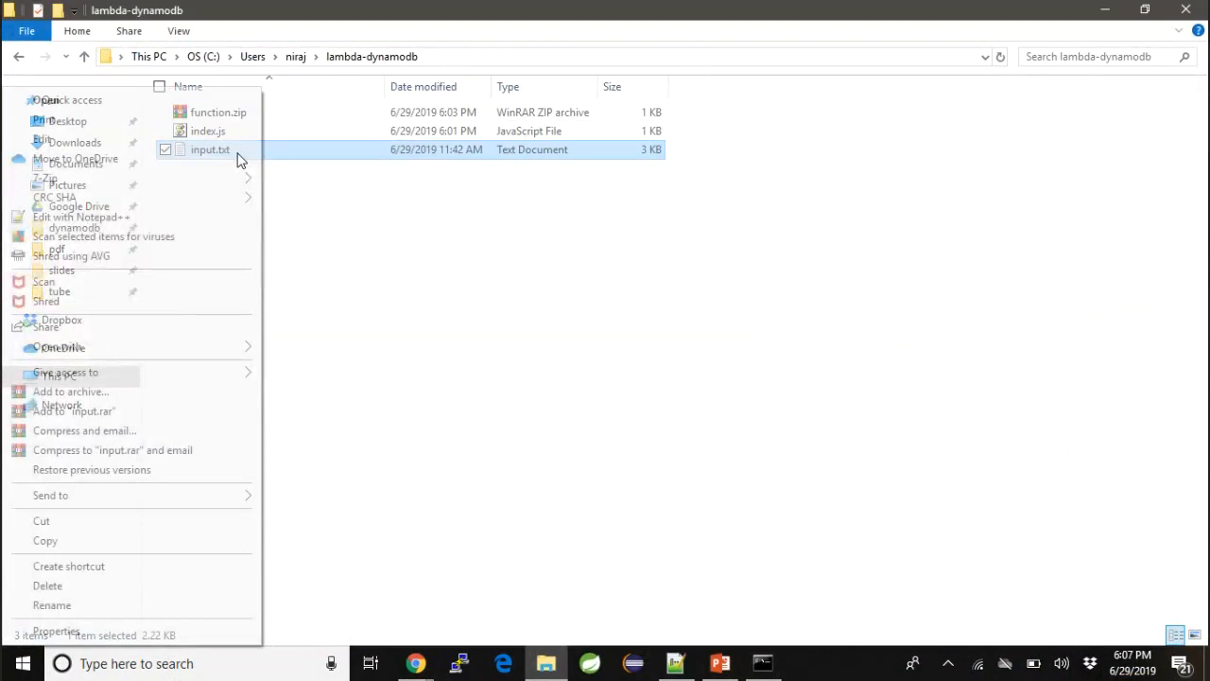
pyautogui.click(230, 212)
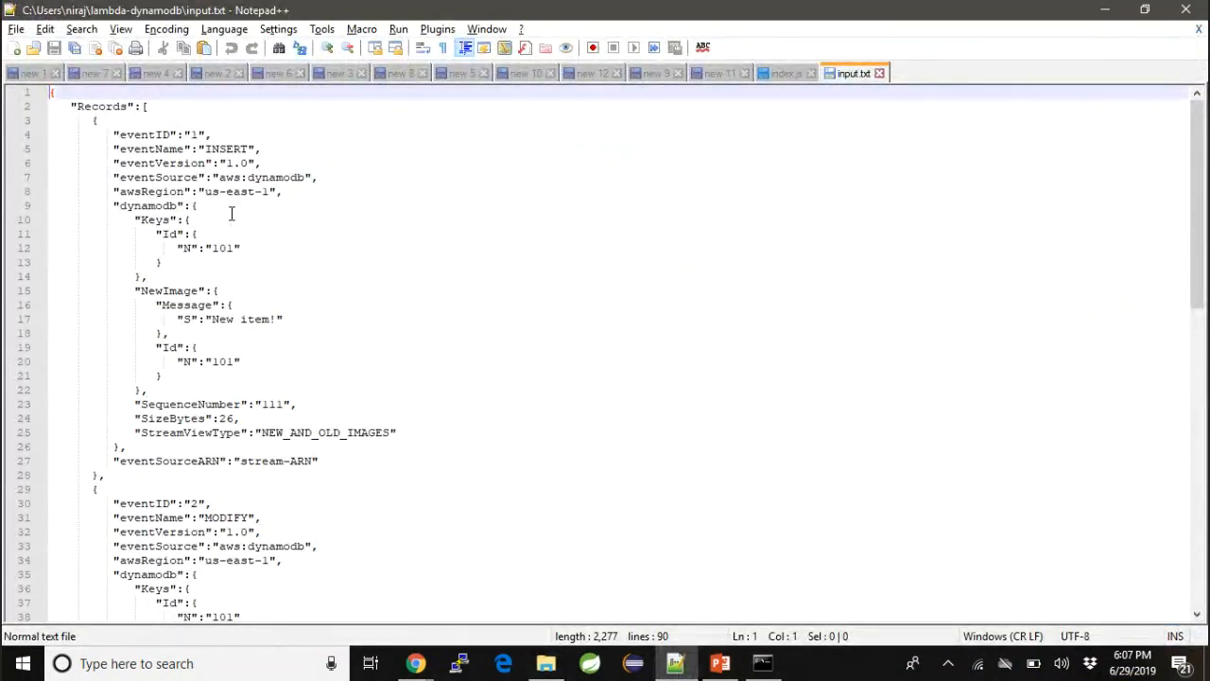
pyautogui.doubleClick(273, 179)
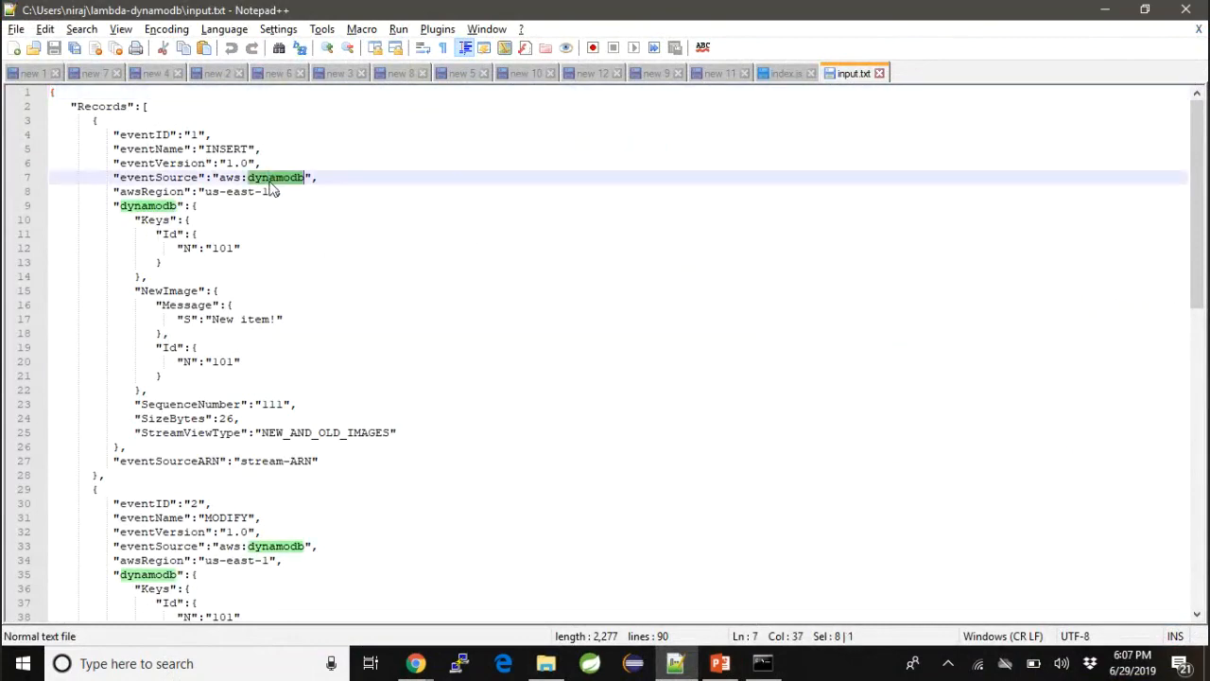
pyautogui.scroll(-18, 270, 189)
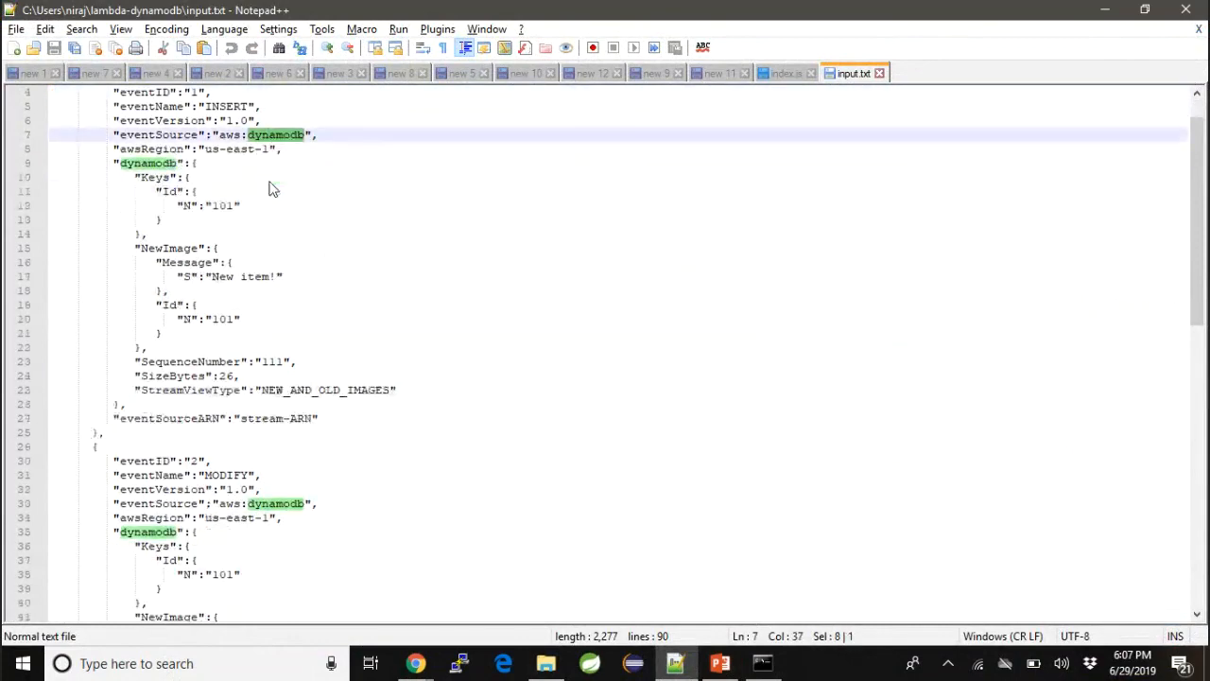
pyautogui.scroll(18, 270, 182)
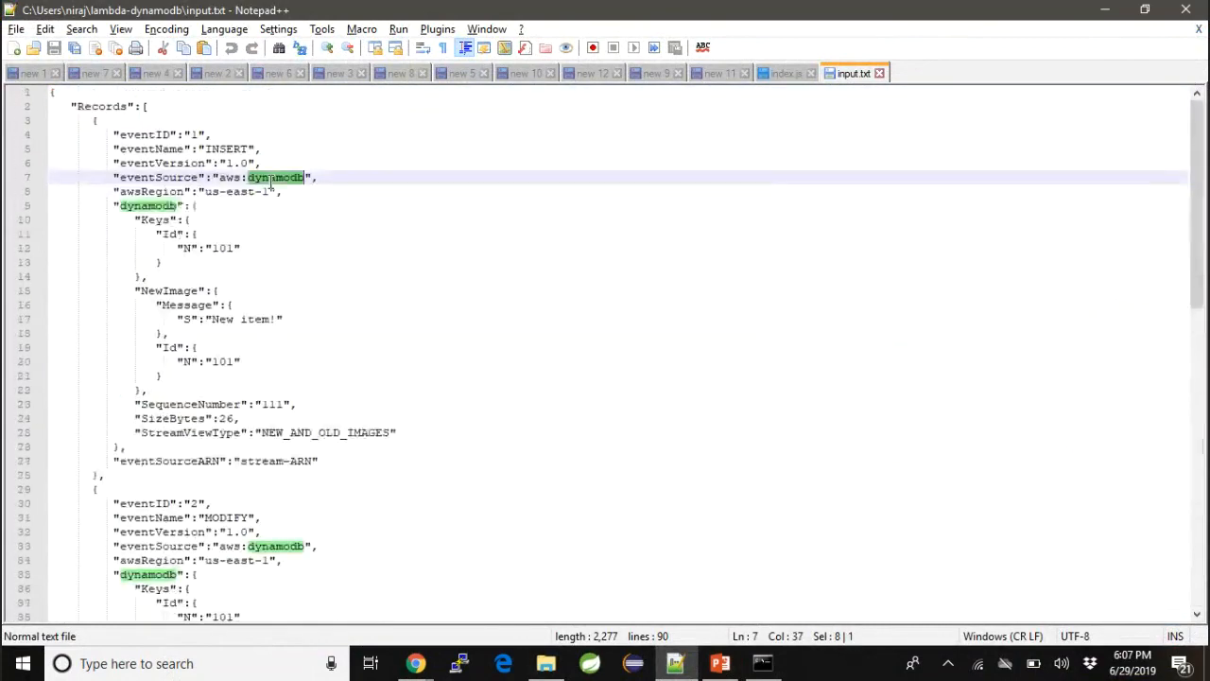
pyautogui.click(880, 73)
pyautogui.click(1107, 10)
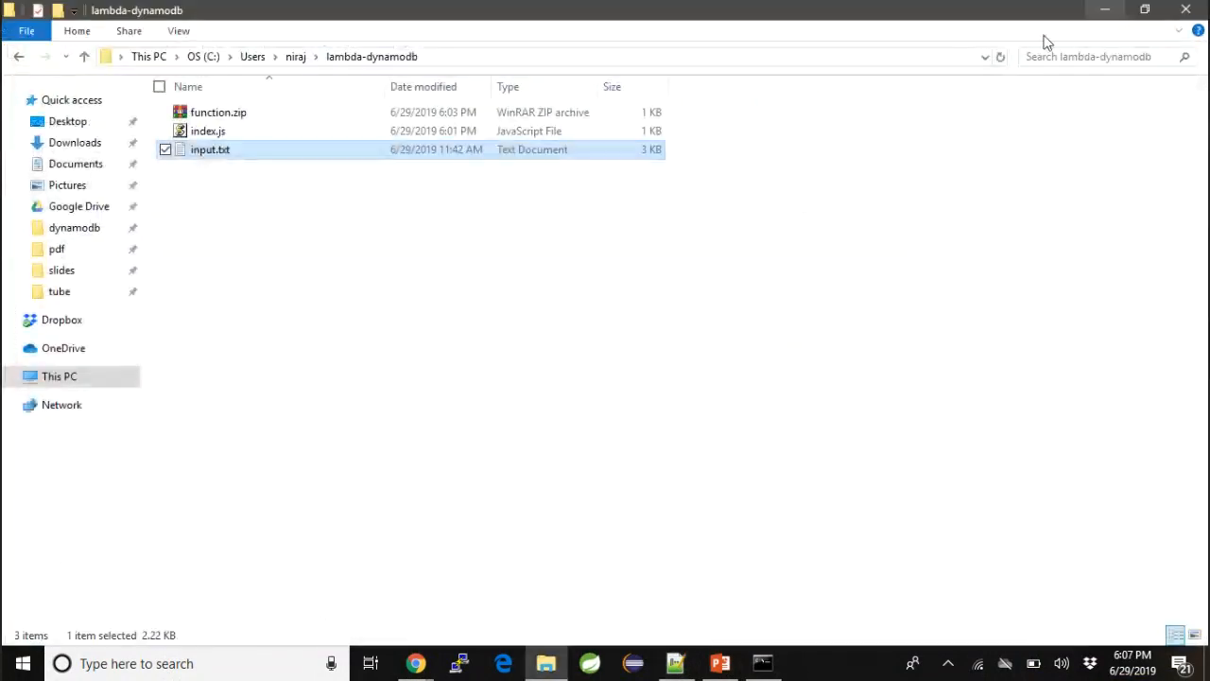
# - Clear the text selection in the Command Prompt window, then close index.js in Notepad++ to return to the step notes
pyautogui.hotkey('alt', 'Tab')
pyautogui.press('Tab')
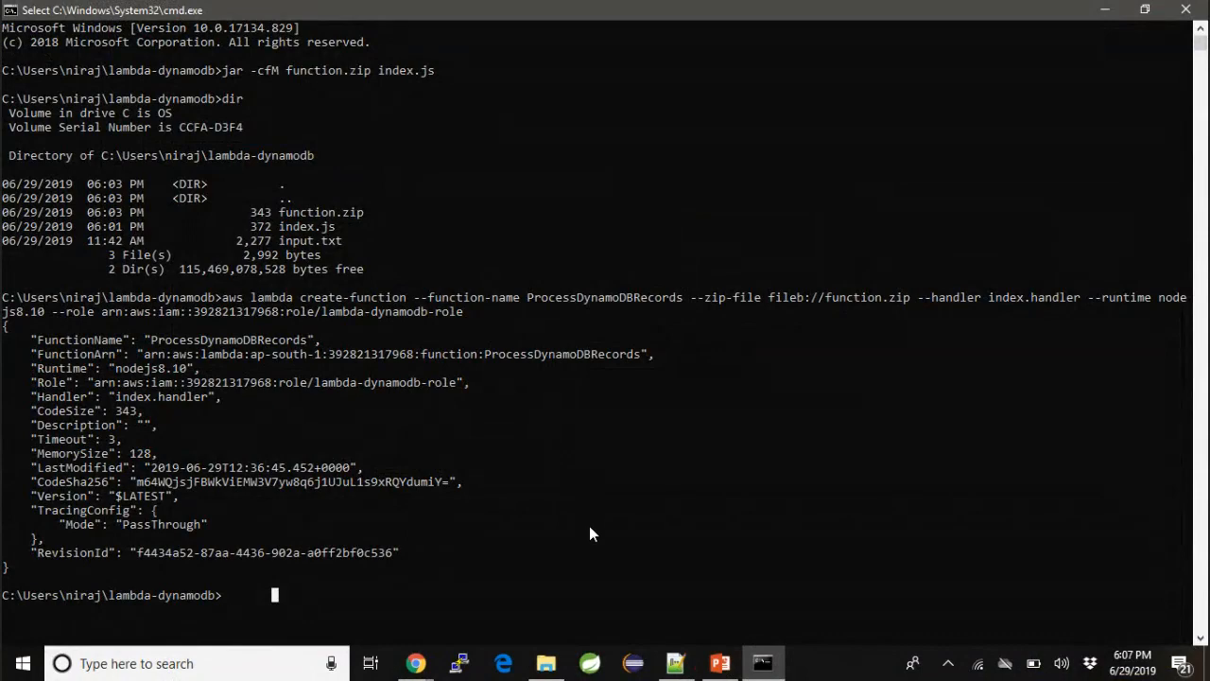
pyautogui.press('Escape')
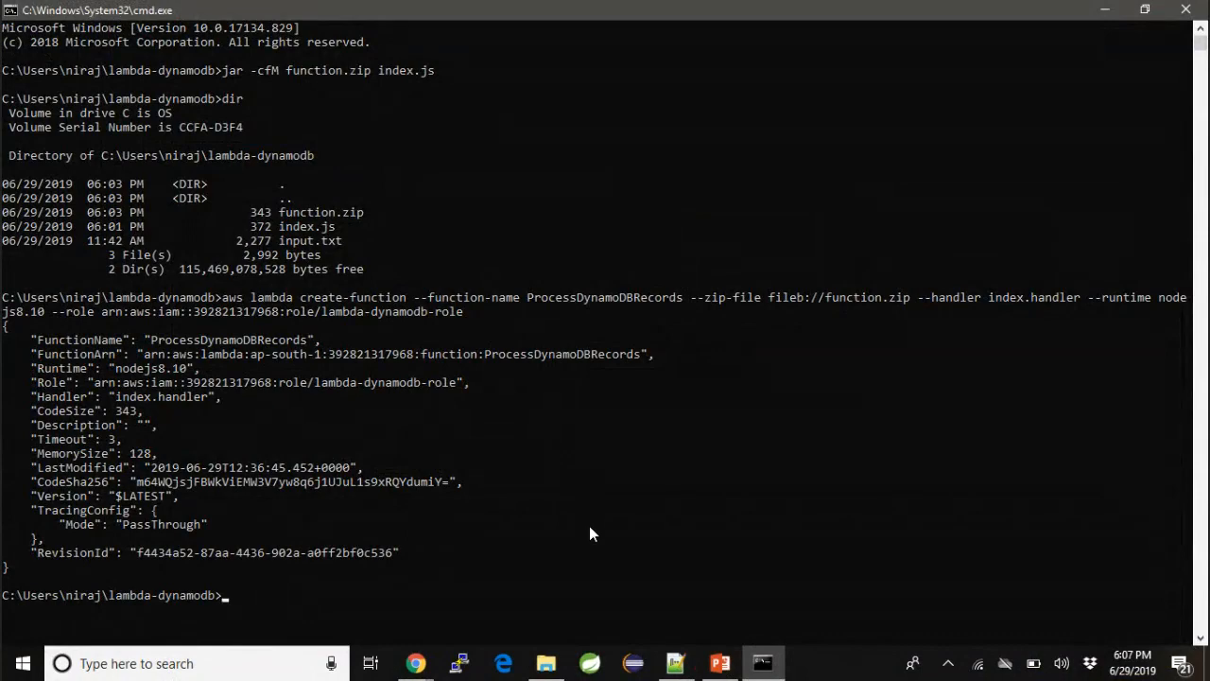
pyautogui.hotkey('alt', 'Tab')
pyautogui.hotkey('alt', 'Tab')
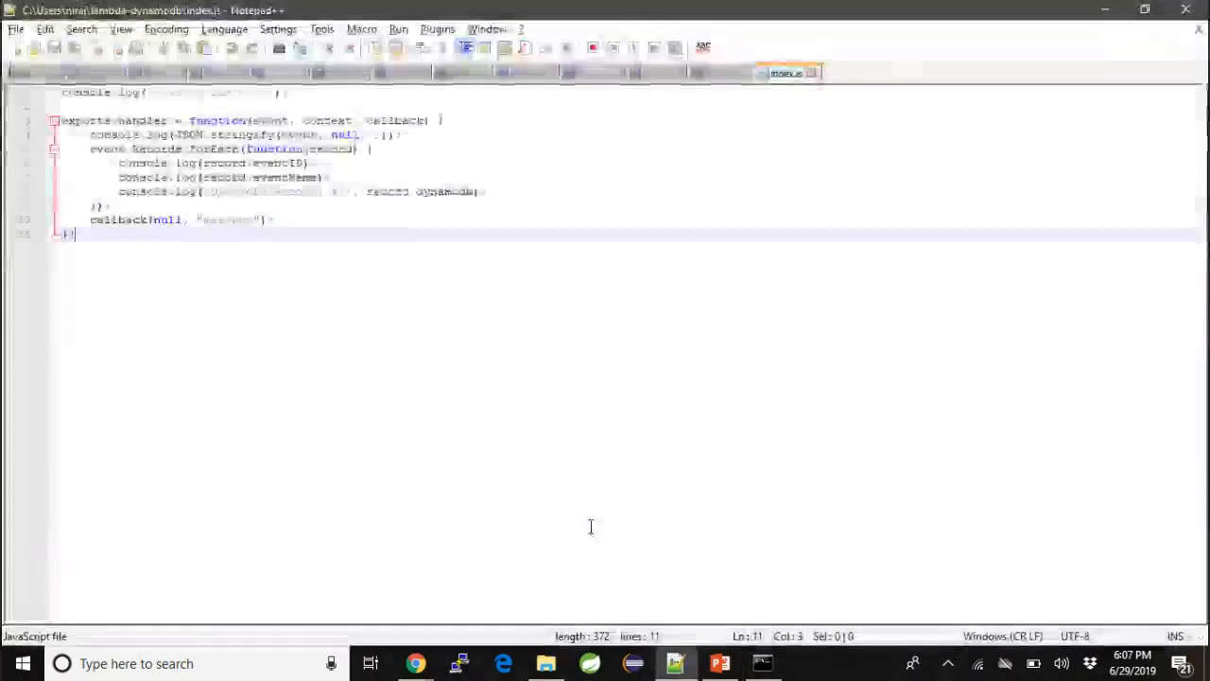
pyautogui.click(810, 73)
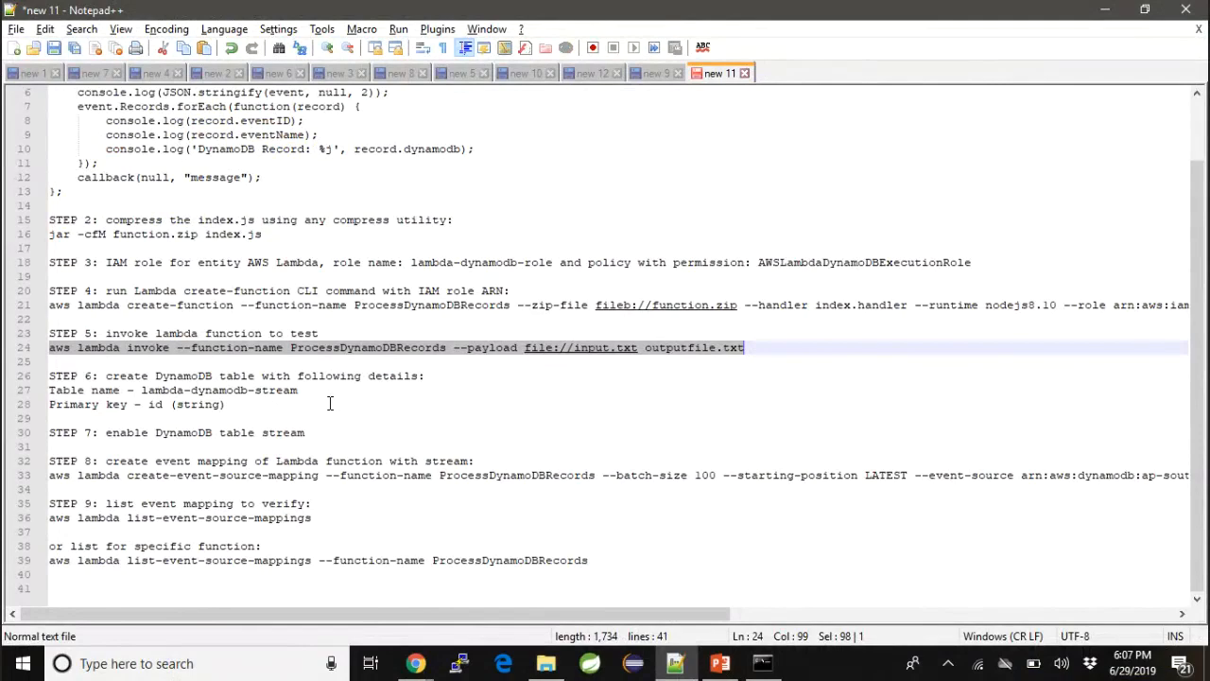
# - In Command Prompt, run aws lambda invoke for ProcessDynamoDBRecords with payload file://input.txt and output to outputfile.txt
pyautogui.hotkey('alt', 'Tab')
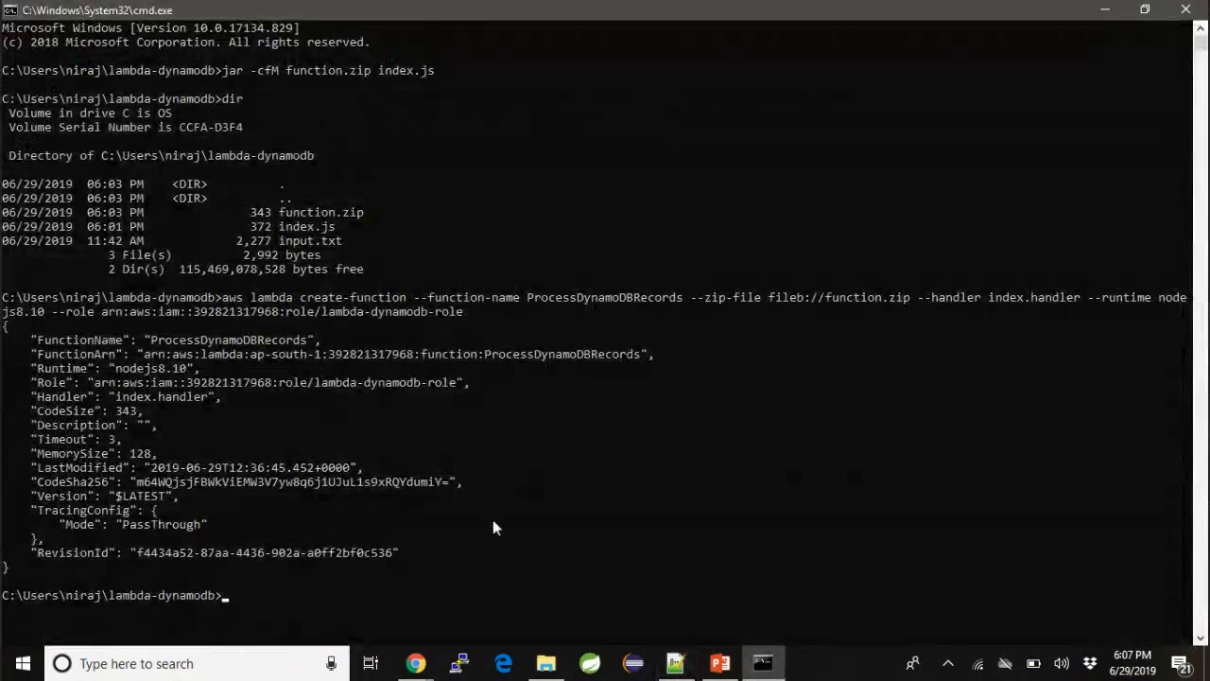
pyautogui.hotkey('ctrl', 'v')
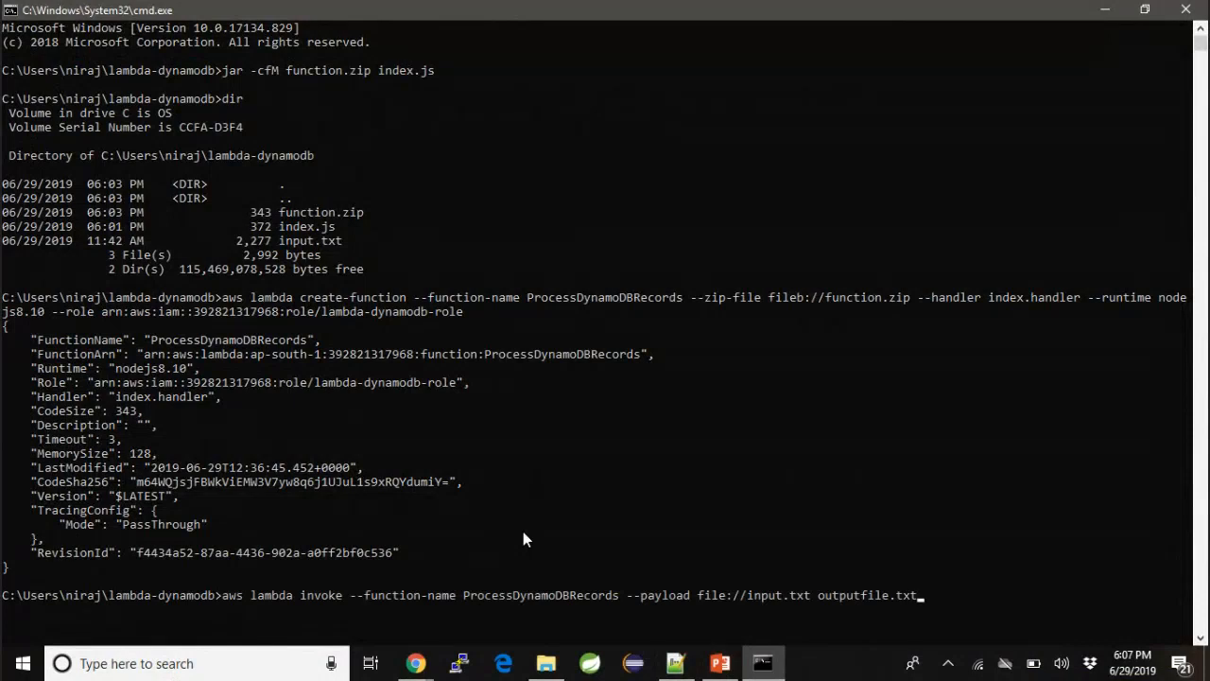
pyautogui.press('Return')
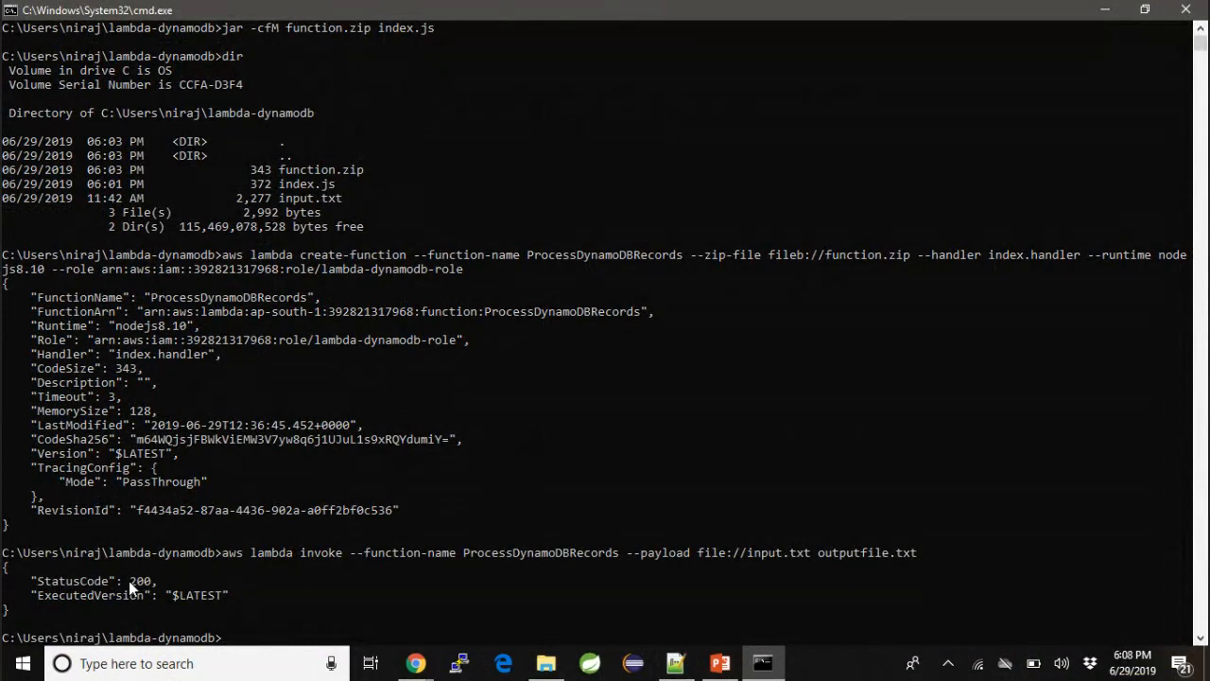
# - Open outputfile.txt in Notepad from the command line, check the function's response, then close the file
pyautogui.write('notepad outputfile.txt')
pyautogui.press('Return')
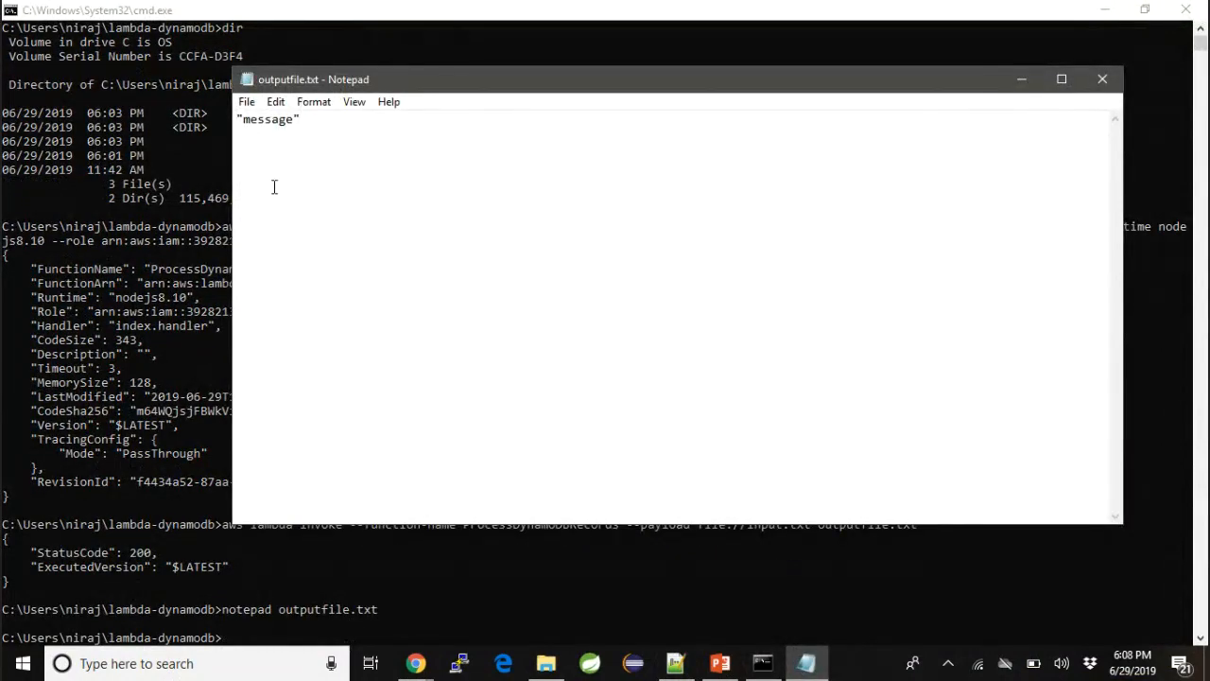
pyautogui.click(1102, 79)
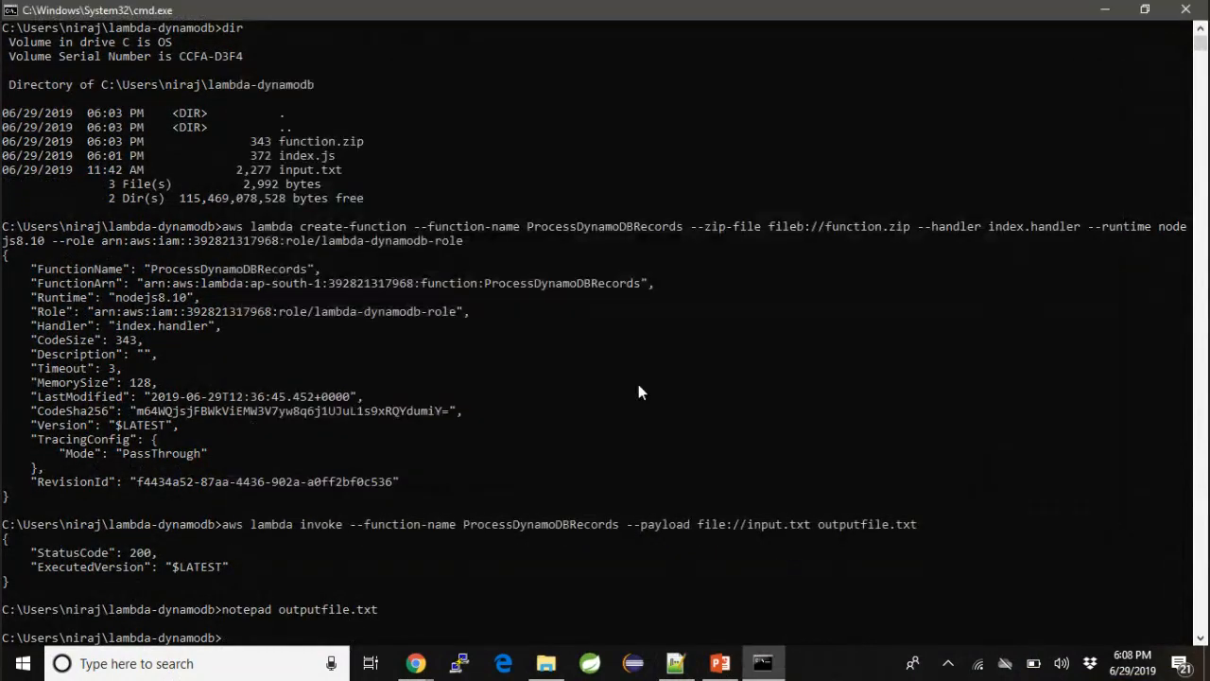
# - Check STEP 6 of the notes, then switch to the AWS console in Chrome and open the DynamoDB service
pyautogui.hotkey('alt', 'Tab')
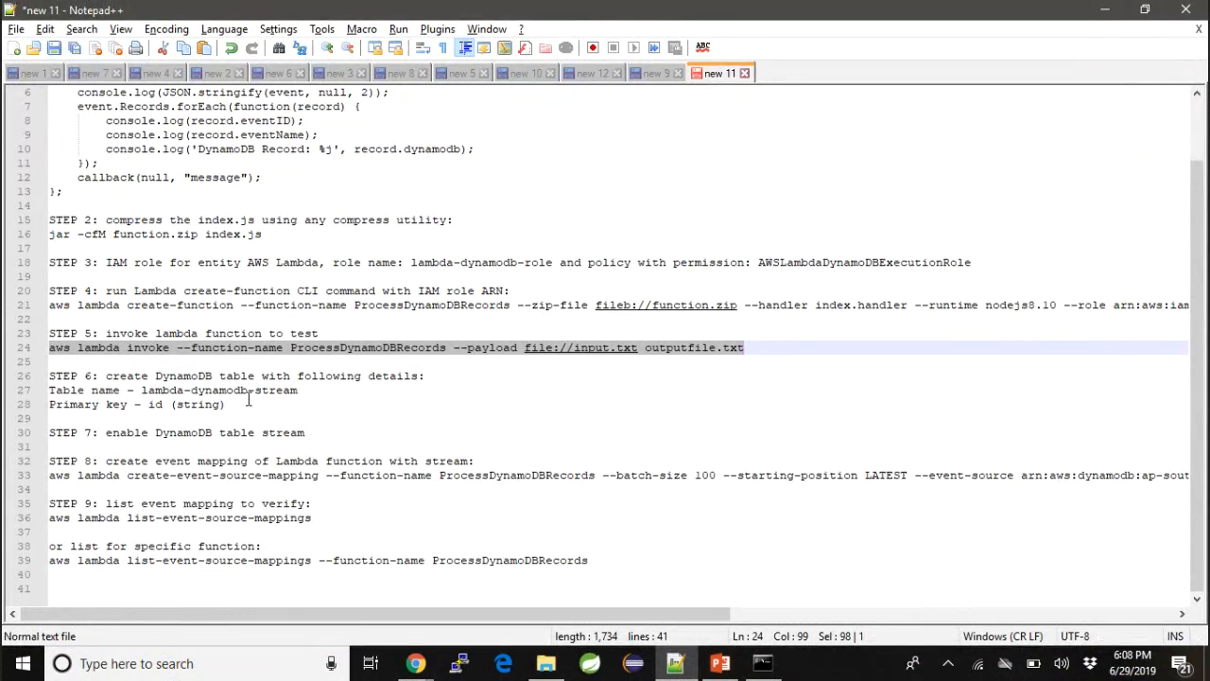
pyautogui.hotkey('alt', 'Tab')
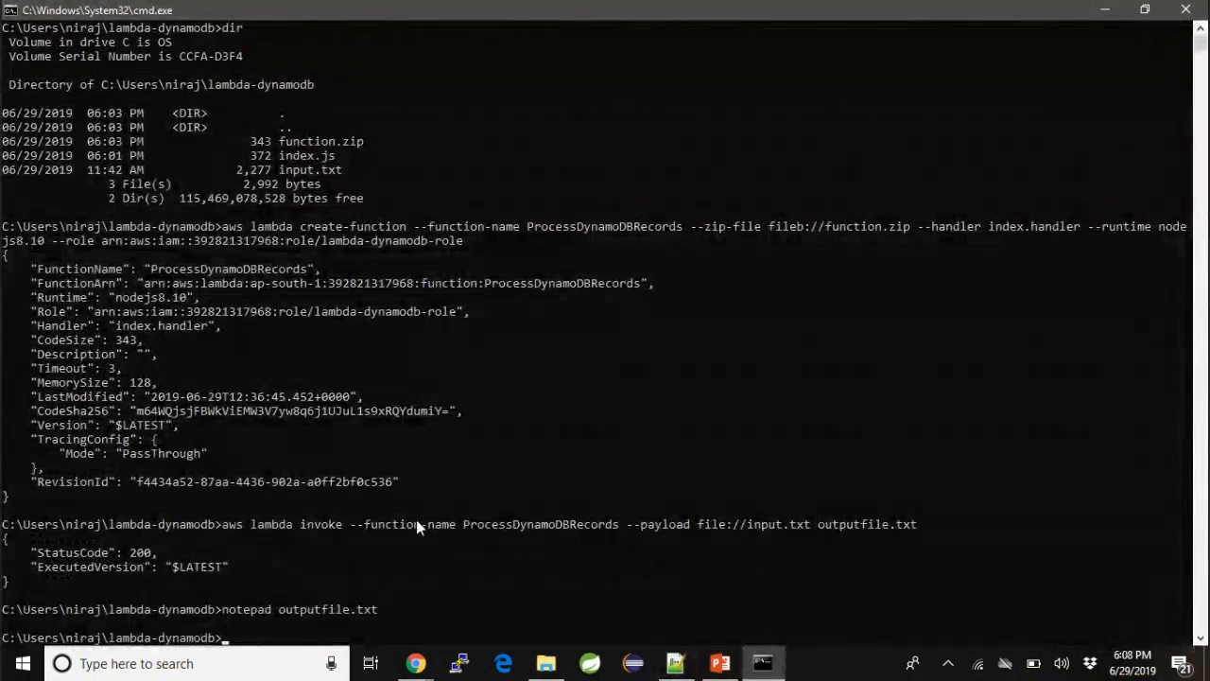
pyautogui.moveTo(417, 667)
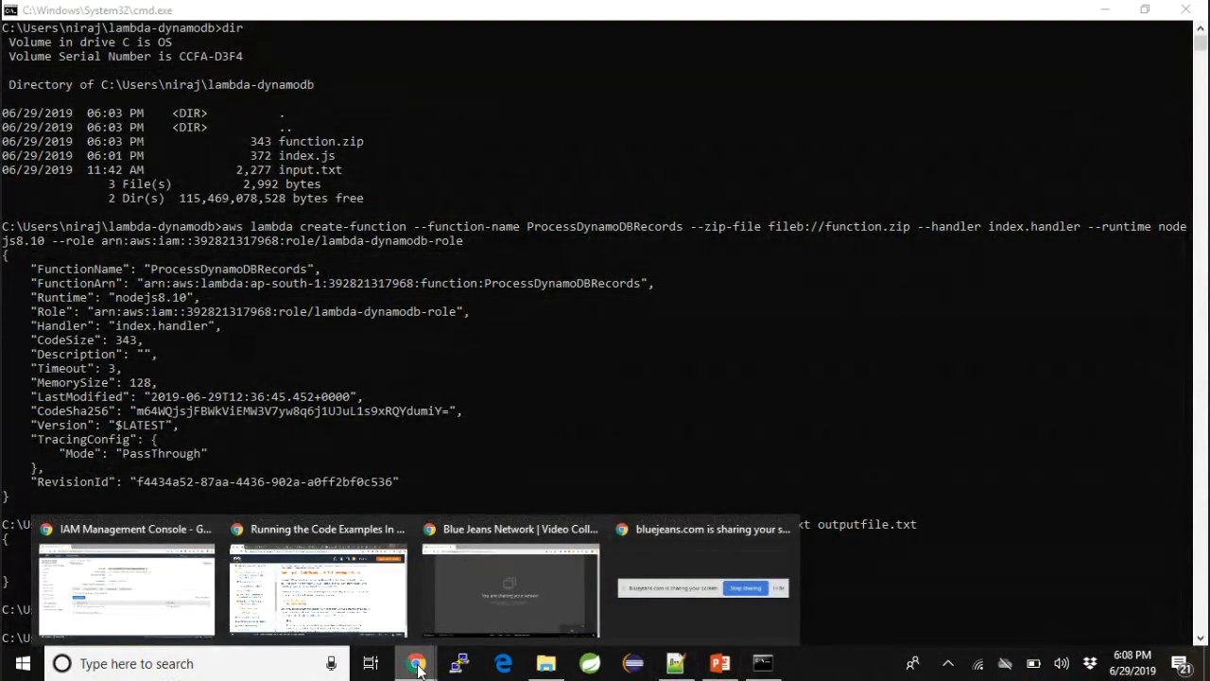
pyautogui.click(175, 586)
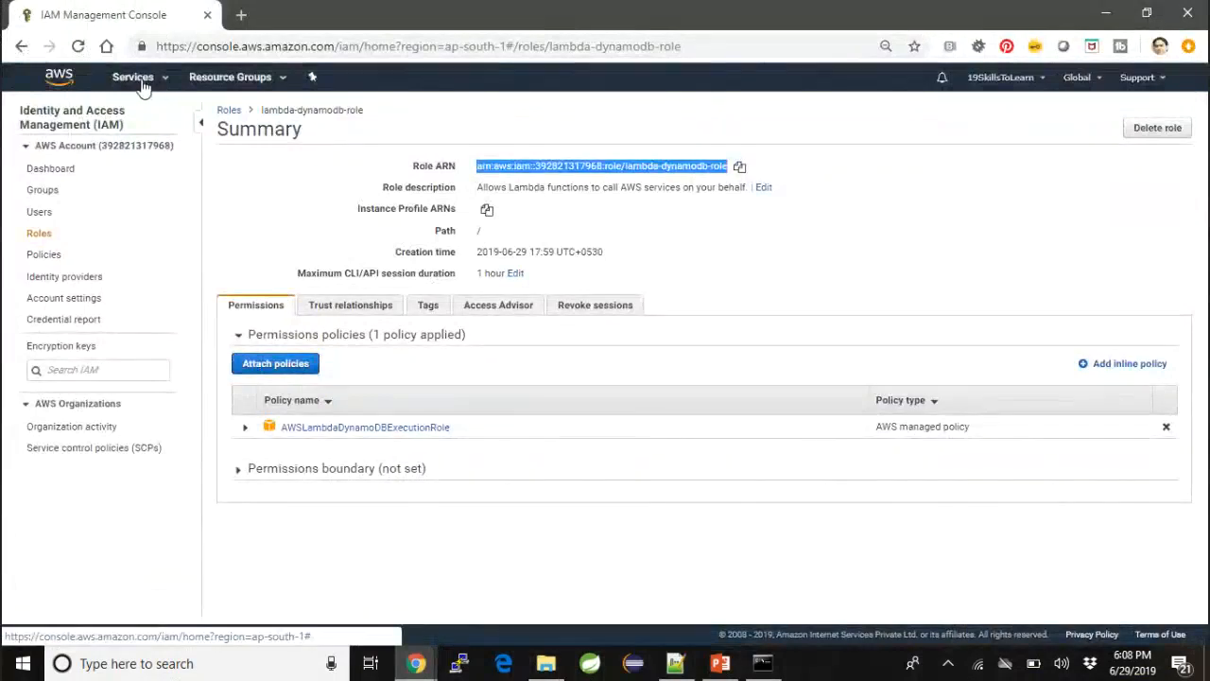
pyautogui.click(140, 82)
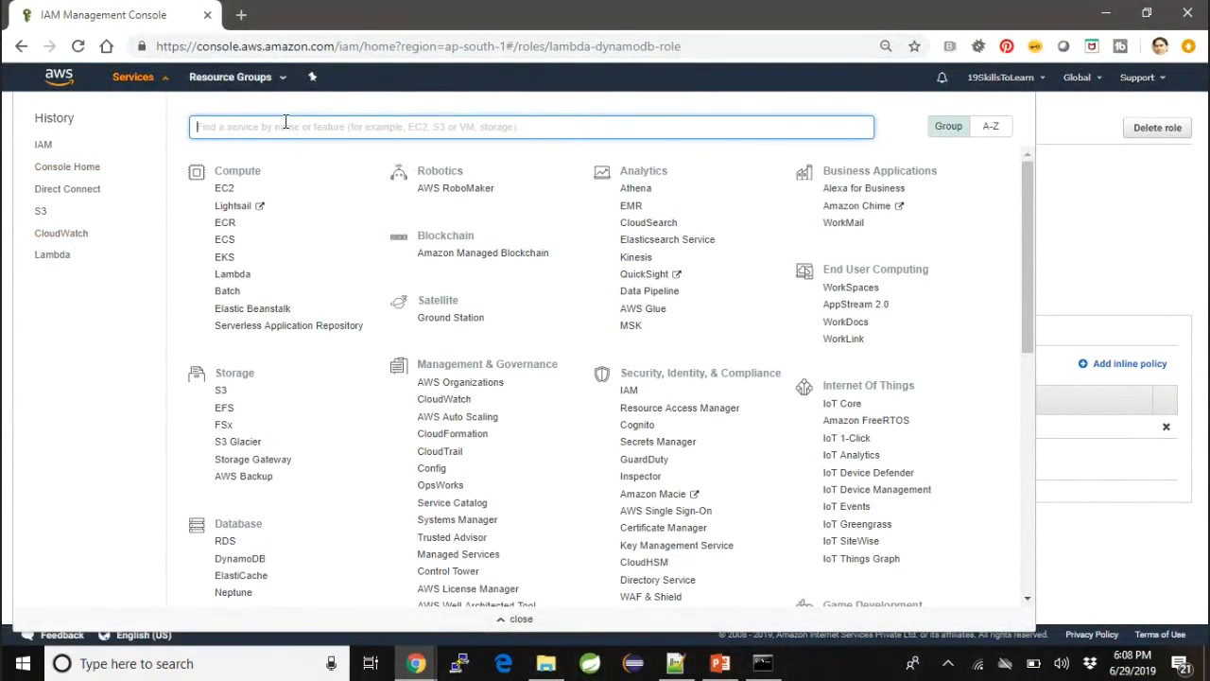
pyautogui.write('d')
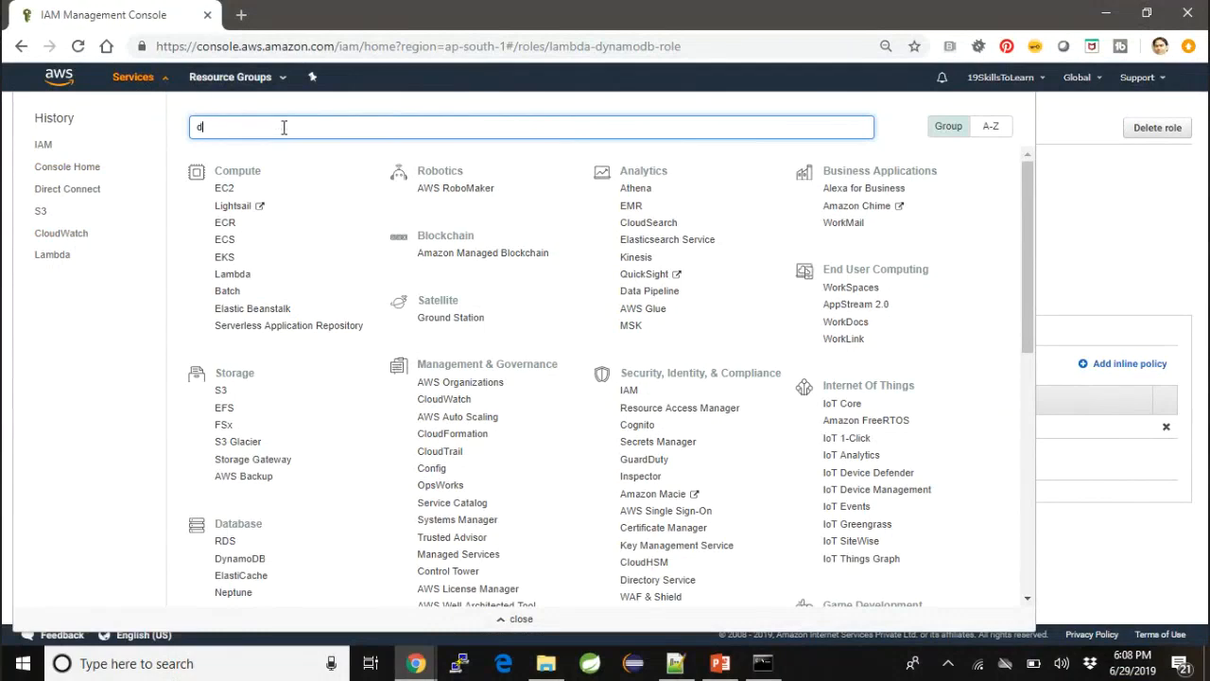
pyautogui.write('y')
pyautogui.click(271, 159)
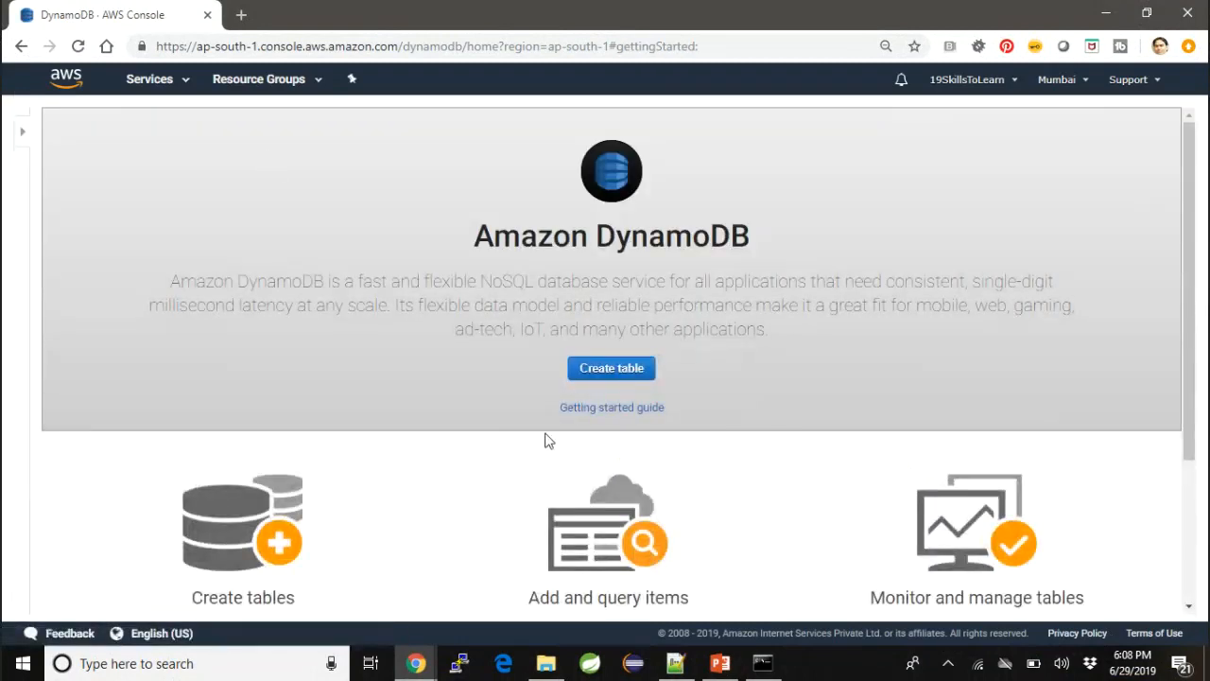
# - Start a new DynamoDB table and name it lambda-dynamodb-stream, copying the name from STEP 6 of the Notepad++ notes
pyautogui.click(638, 373)
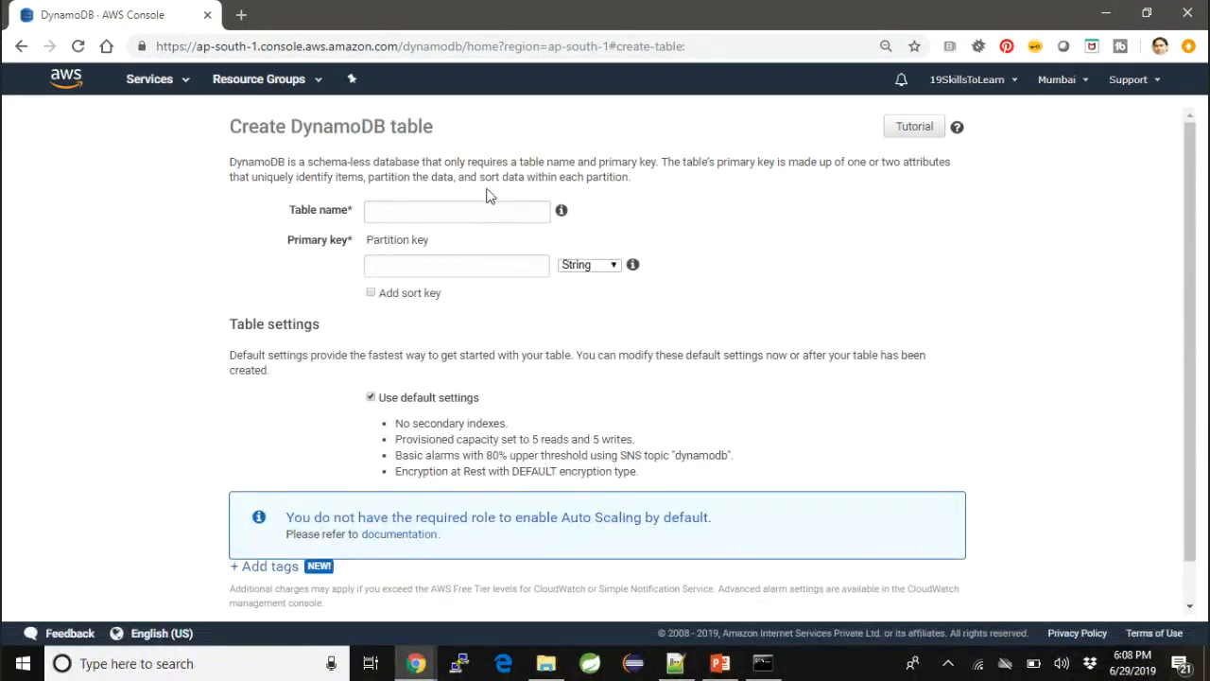
pyautogui.hotkey('alt', 'Tab')
pyautogui.hotkey('alt', 'Tab')
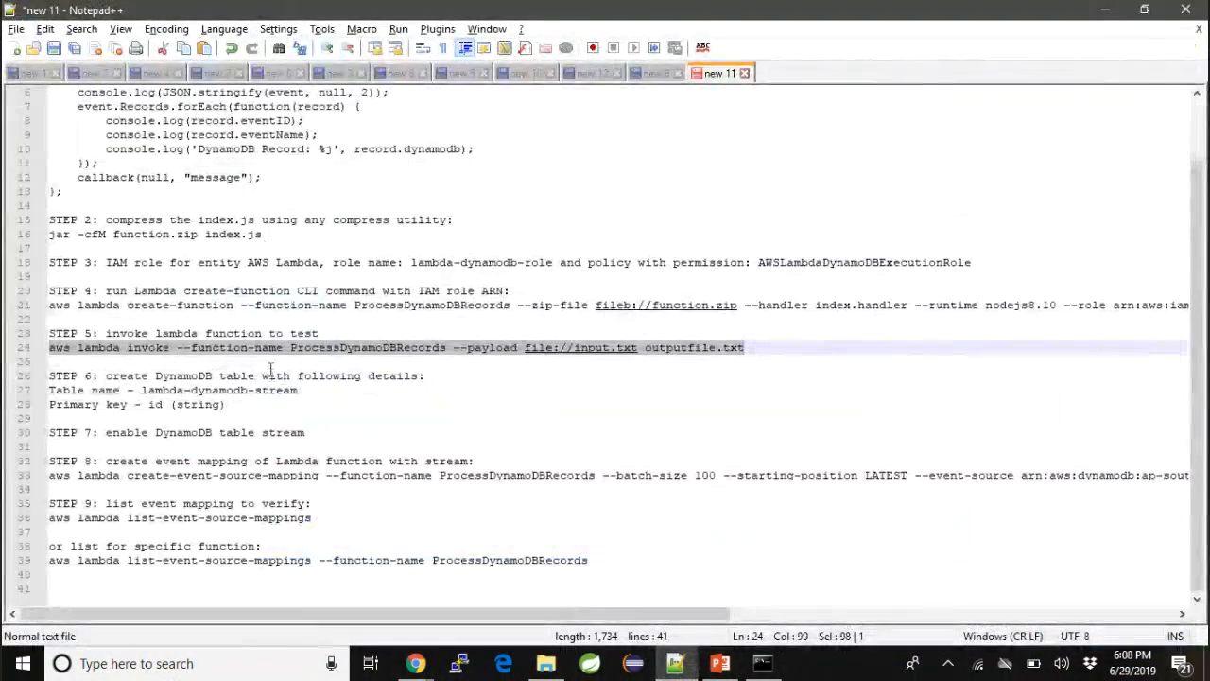
pyautogui.click(175, 393)
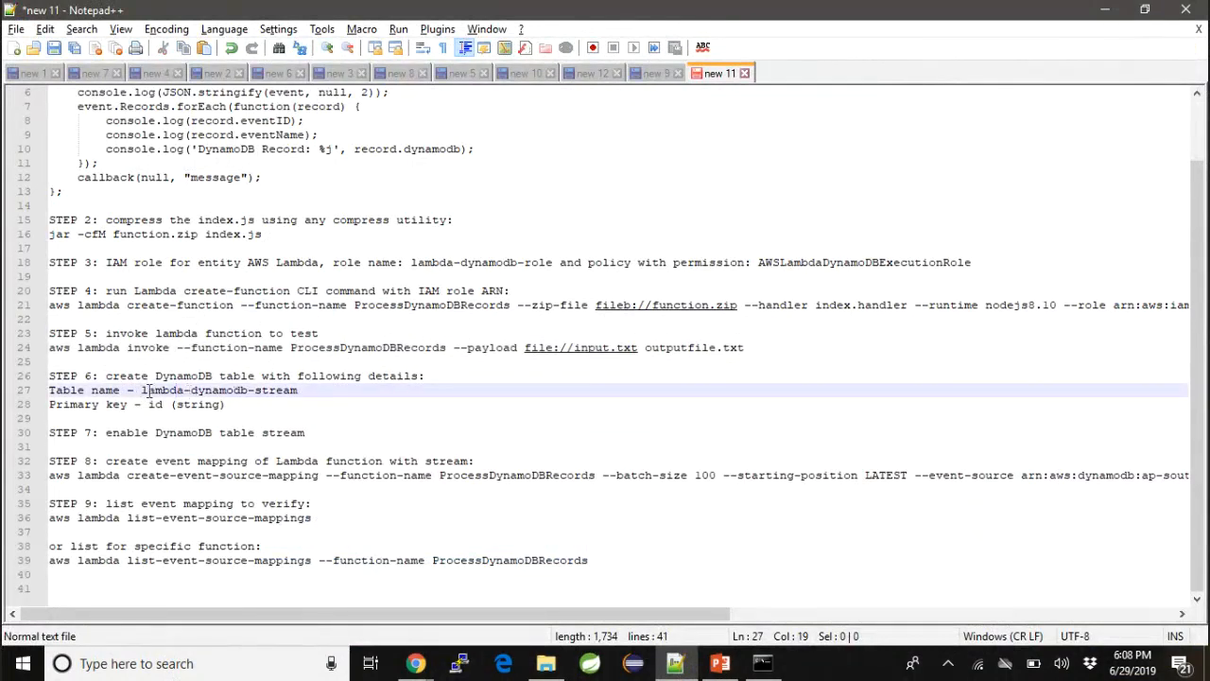
pyautogui.moveTo(141, 390); pyautogui.dragTo(299, 390)
pyautogui.hotkey('ctrl', 'c')
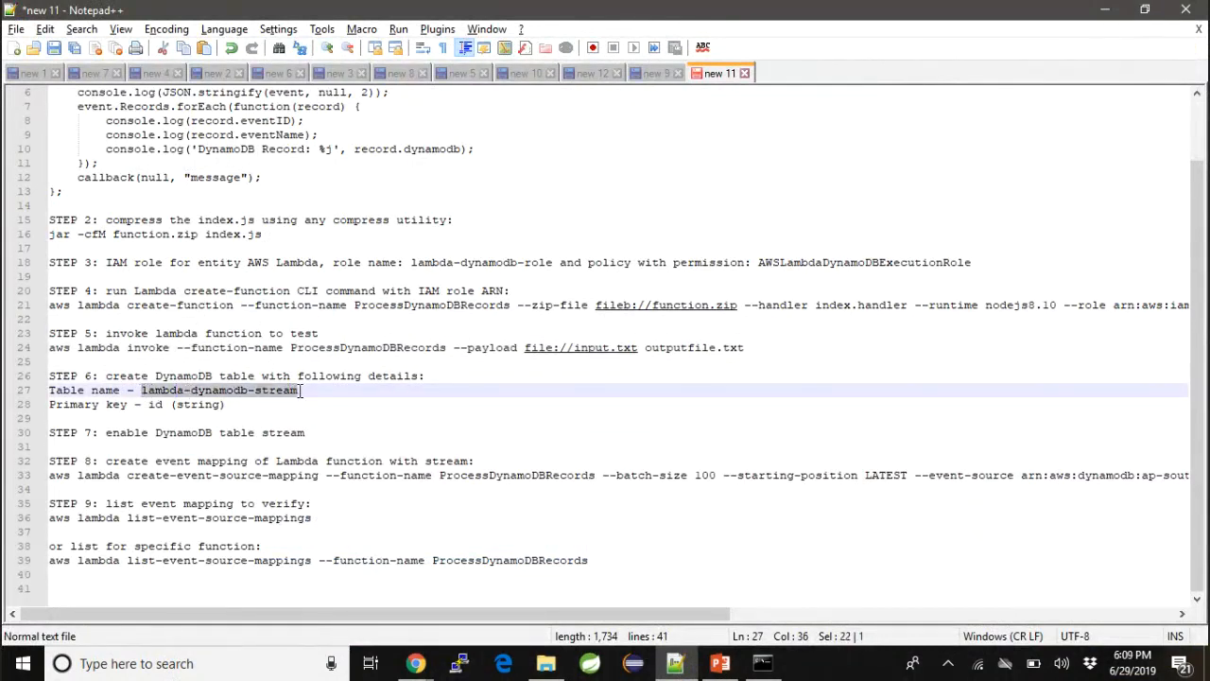
pyautogui.hotkey('alt', 'Tab')
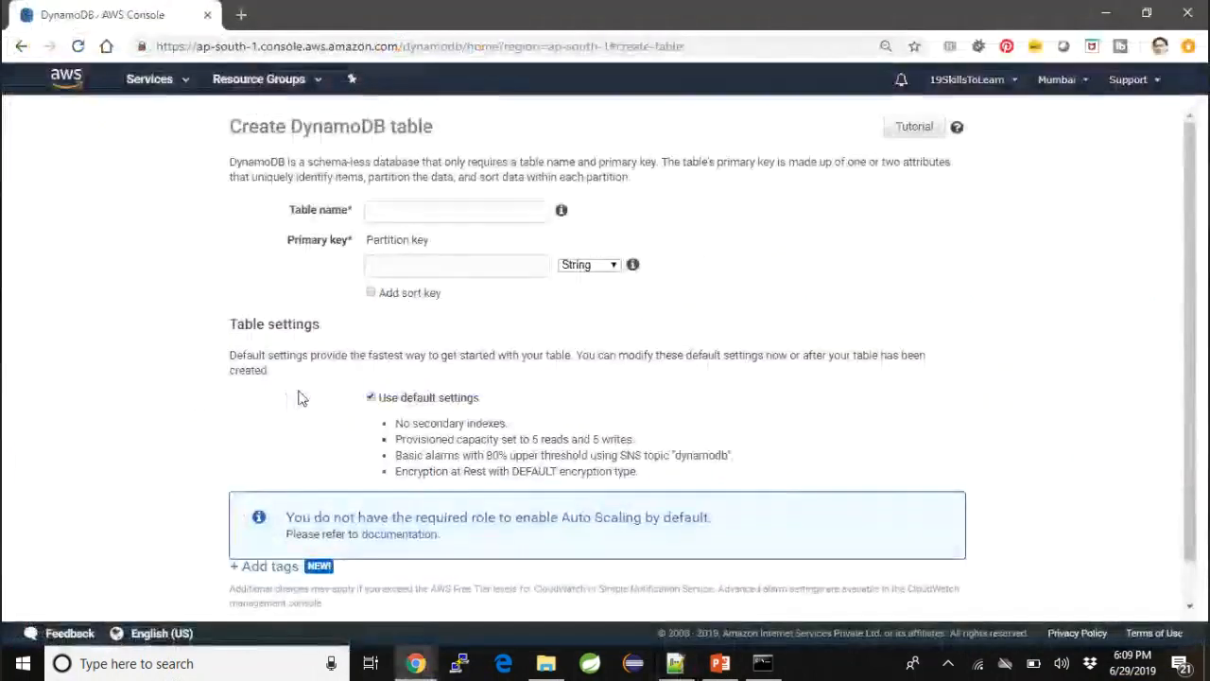
pyautogui.click(466, 218)
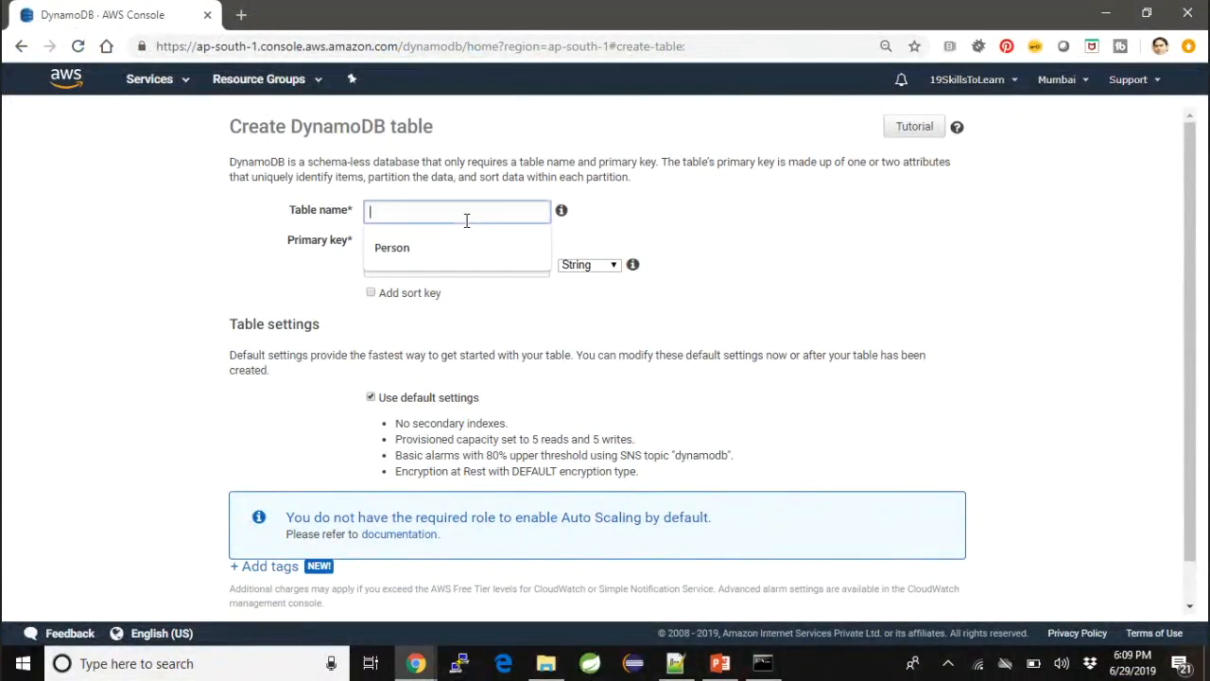
pyautogui.hotkey('ctrl', 'v')
# - Set the partition key to id as a String and create the table with default settings
pyautogui.click(421, 264)
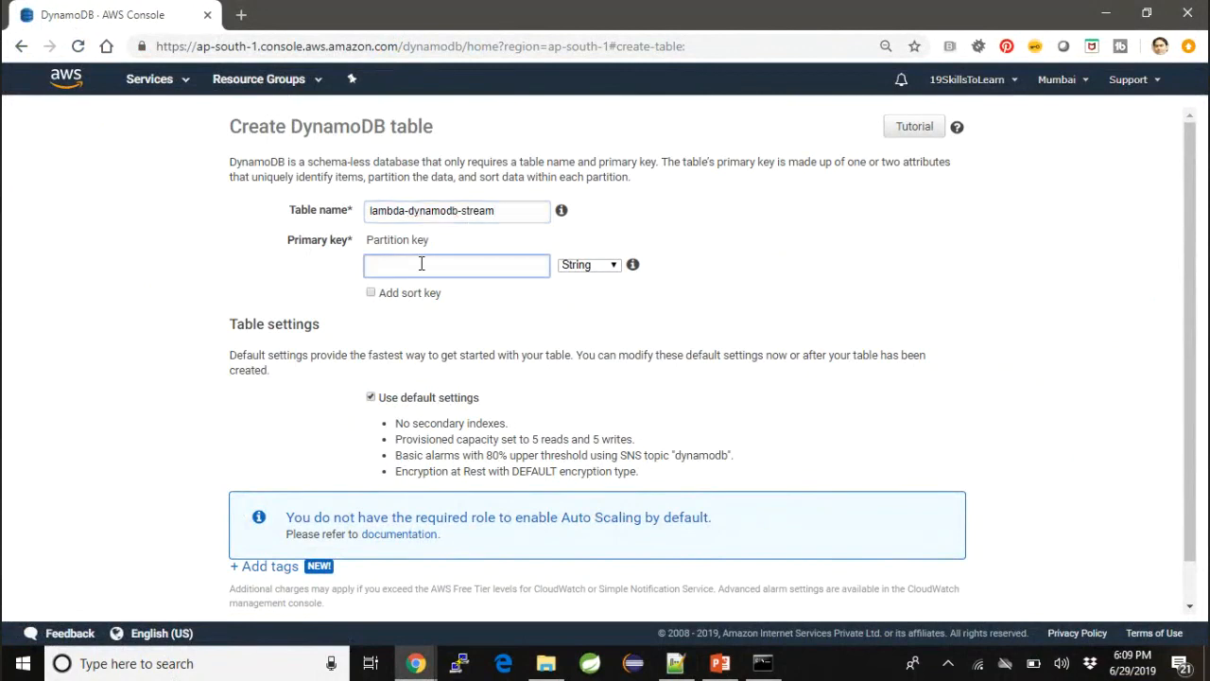
pyautogui.write('id')
pyautogui.scroll(-1, 690, 356)
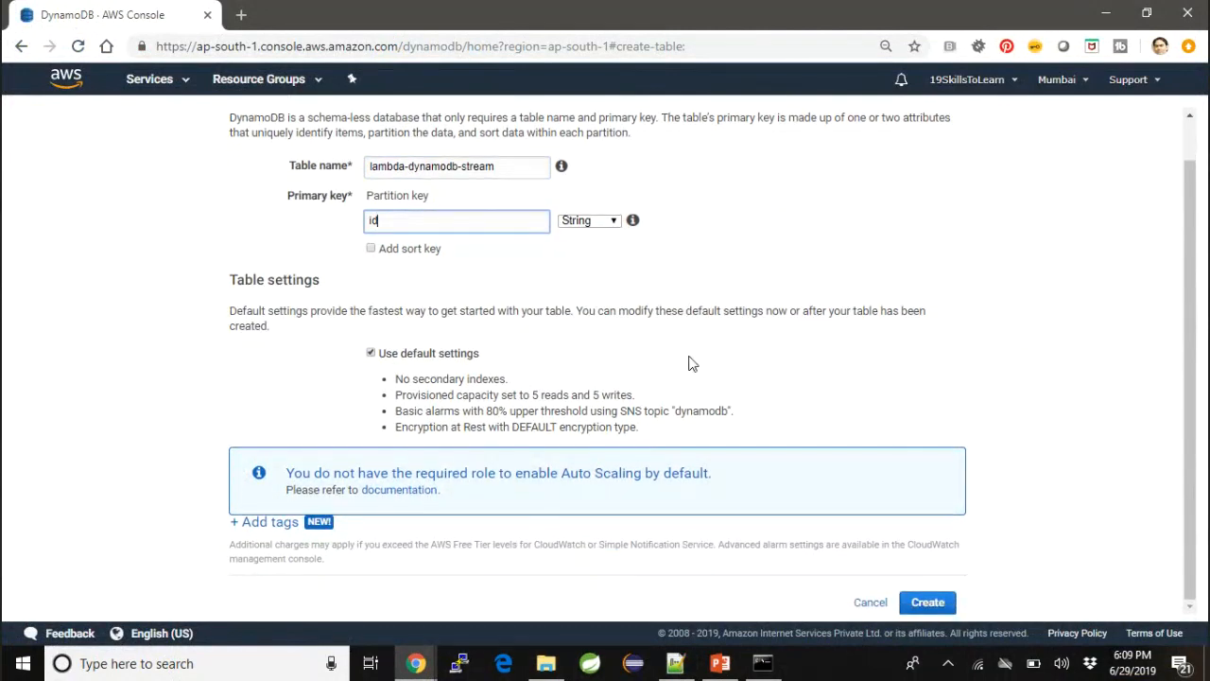
pyautogui.click(943, 612)
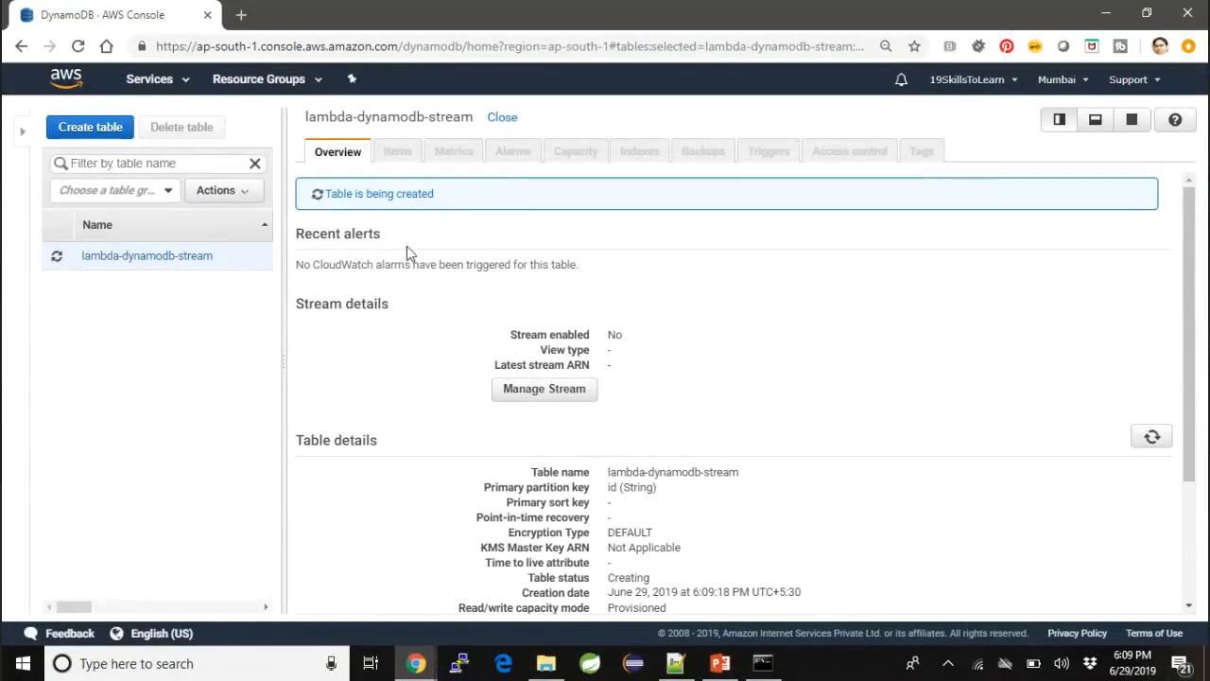
# - Check STEP 7 of the notes, then enable the lambda-dynamodb-stream table's stream with the New and old images view type
pyautogui.hotkey('alt', 'Tab')
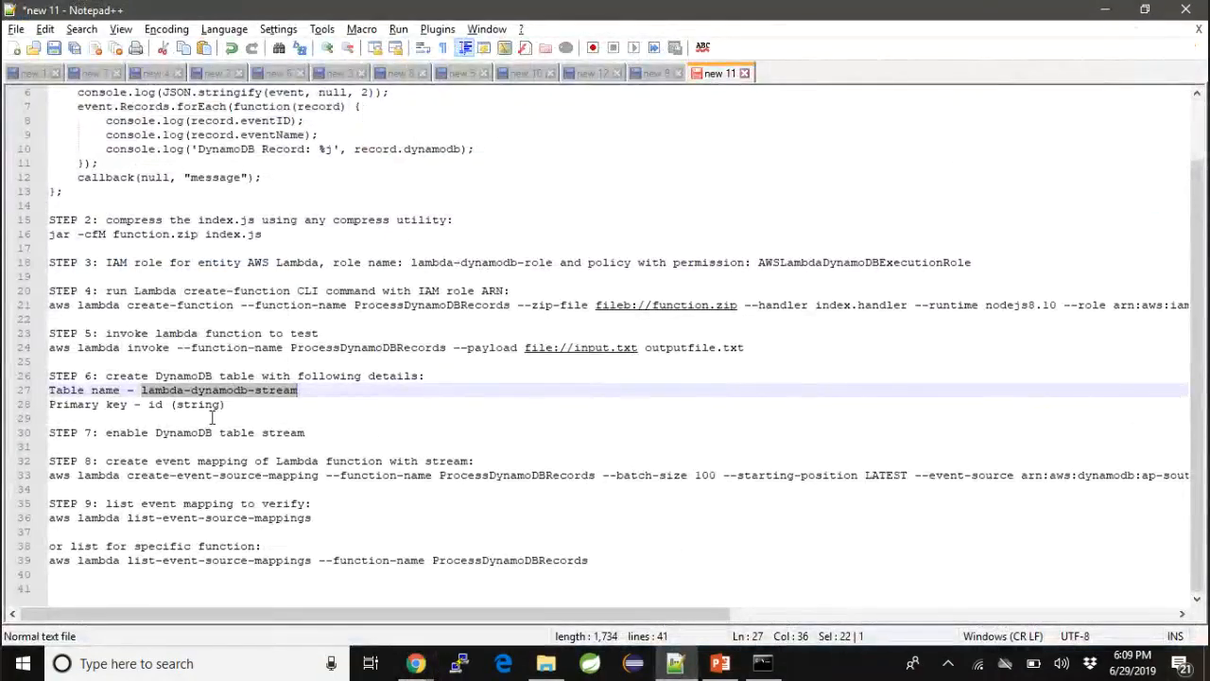
pyautogui.click(216, 417)
pyautogui.moveTo(112, 432); pyautogui.dragTo(316, 433)
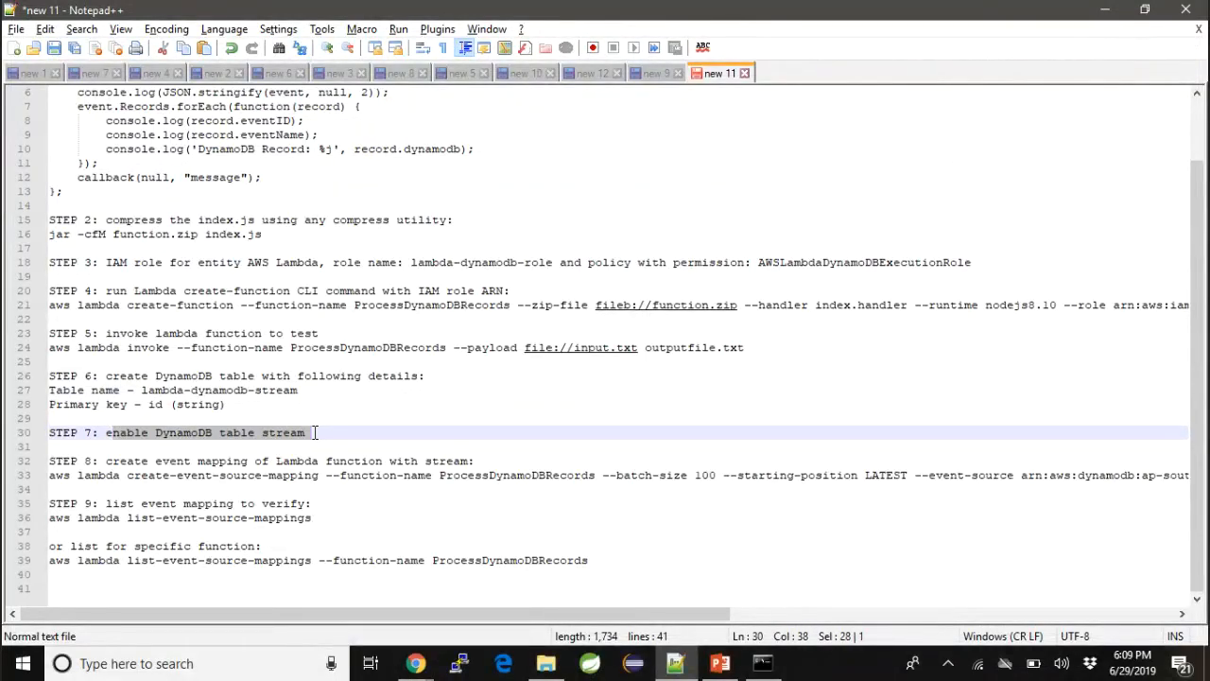
pyautogui.hotkey('alt', 'Tab')
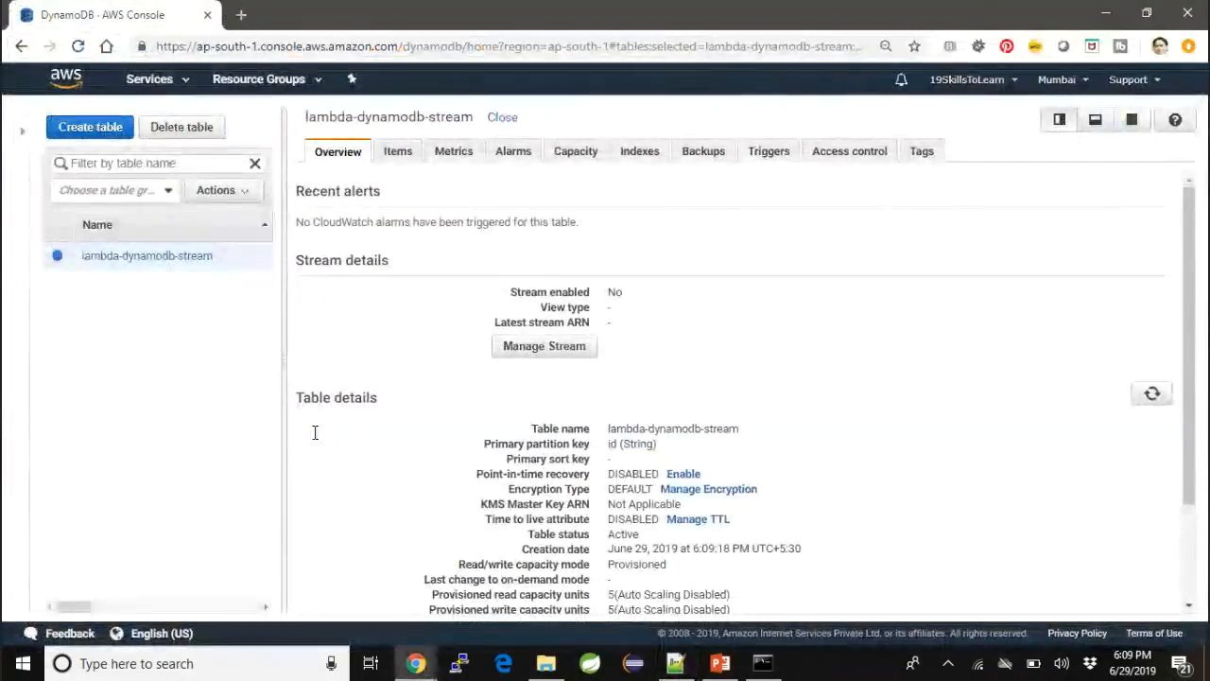
pyautogui.click(578, 350)
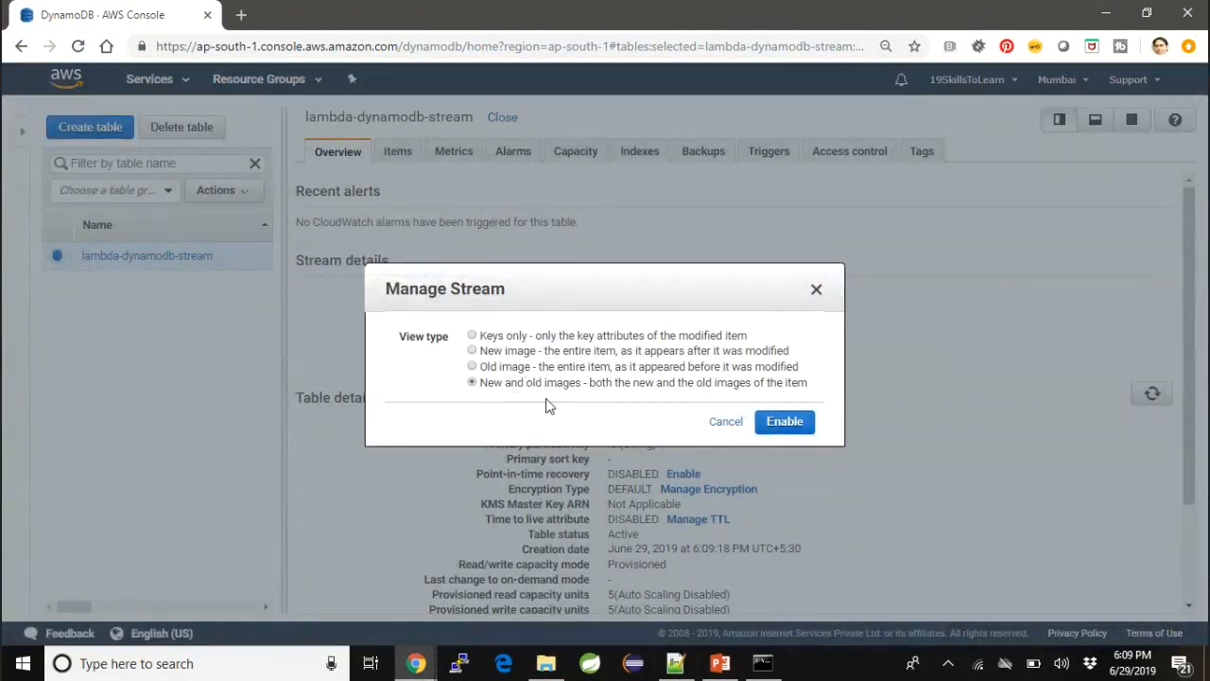
pyautogui.click(789, 423)
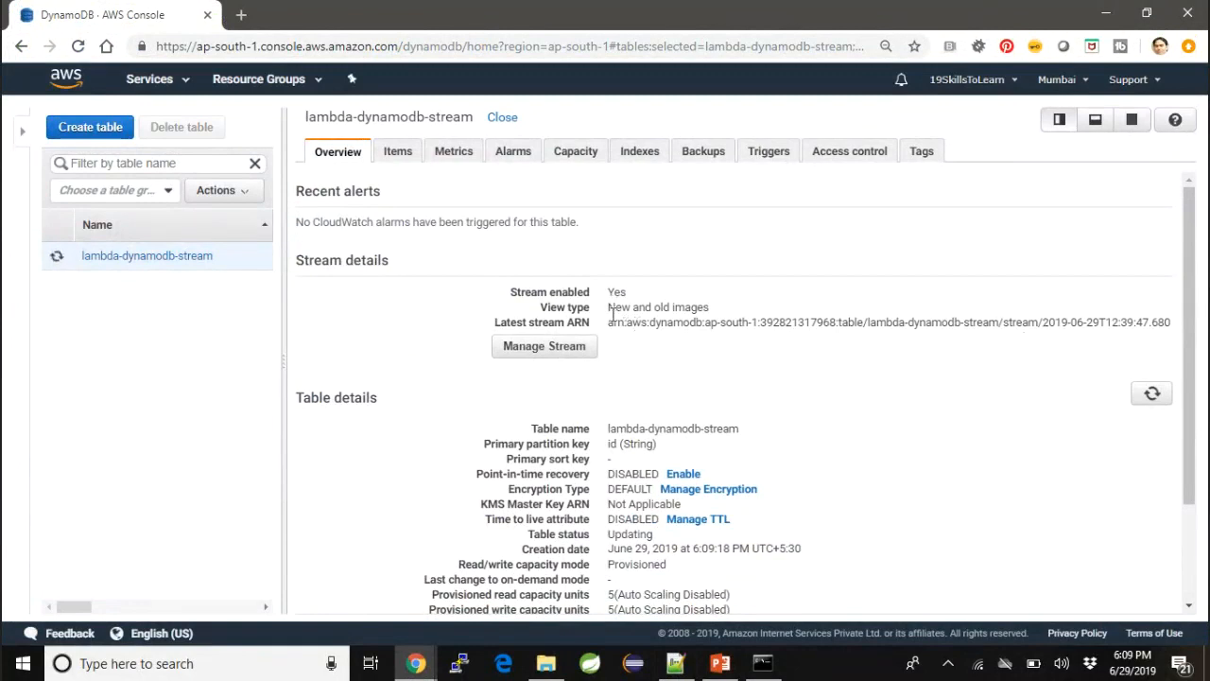
# - Copy the table's latest stream ARN and replace the --event-source ARN in the STEP 8 command of the Notepad++ notes with it
pyautogui.moveTo(608, 321)
pyautogui.mouseDown()
pyautogui.moveTo(876, 338)
pyautogui.moveTo(878, 327)
pyautogui.moveTo(592, 333)
pyautogui.moveTo(609, 321)
pyautogui.mouseUp()
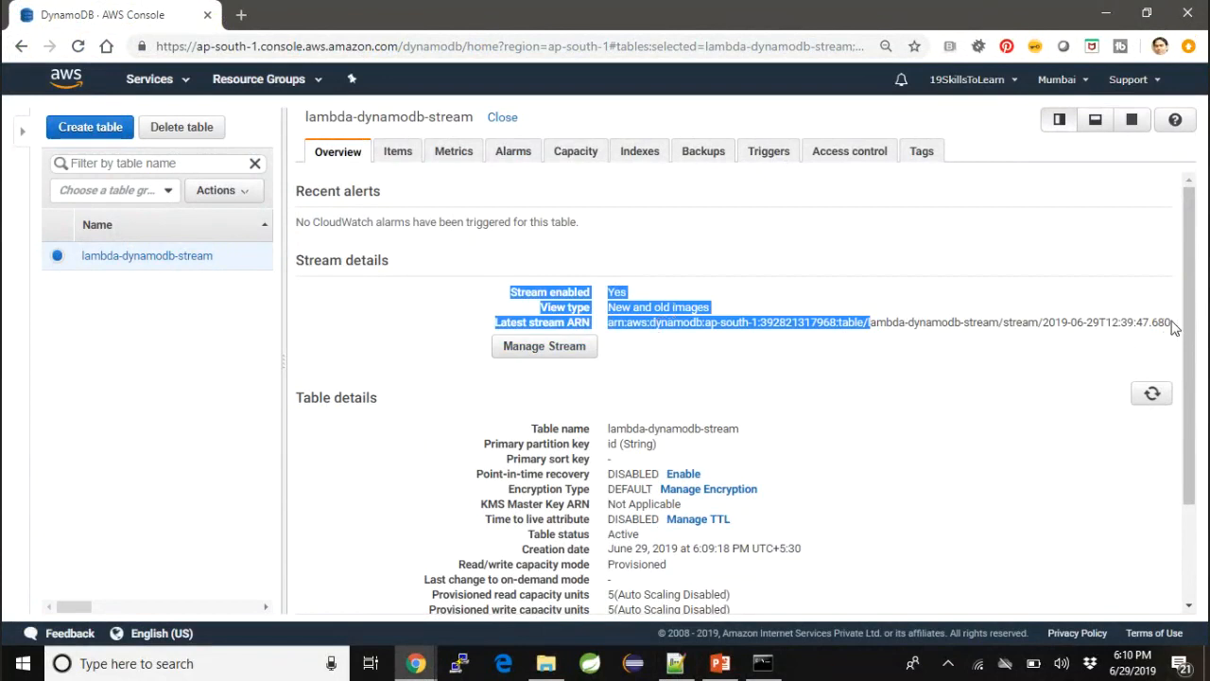
pyautogui.moveTo(1172, 323); pyautogui.dragTo(610, 323)
pyautogui.hotkey('ctrl', 'c')
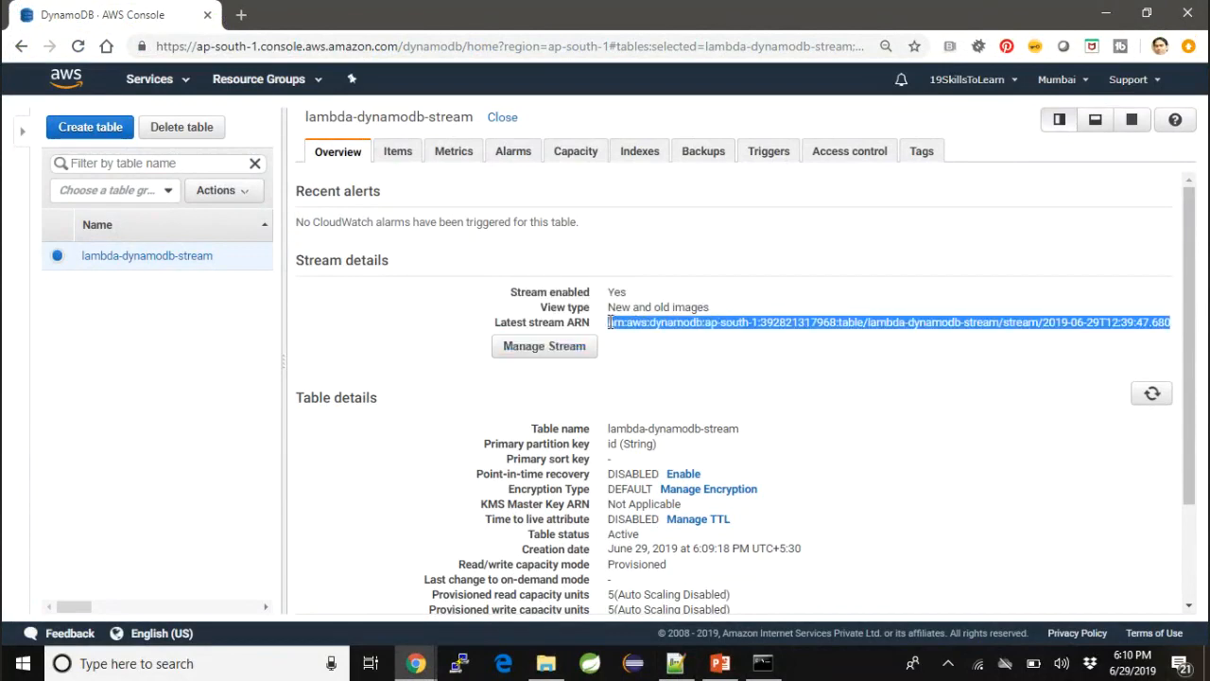
pyautogui.hotkey('alt', 'Tab')
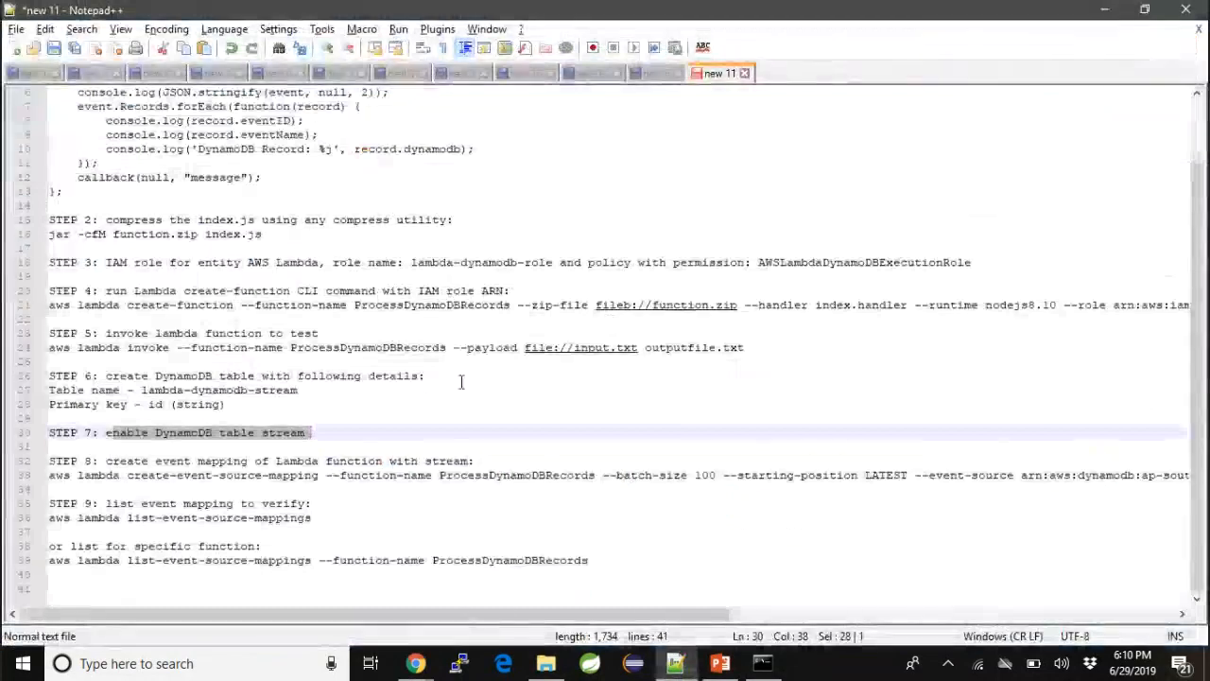
pyautogui.click(425, 475)
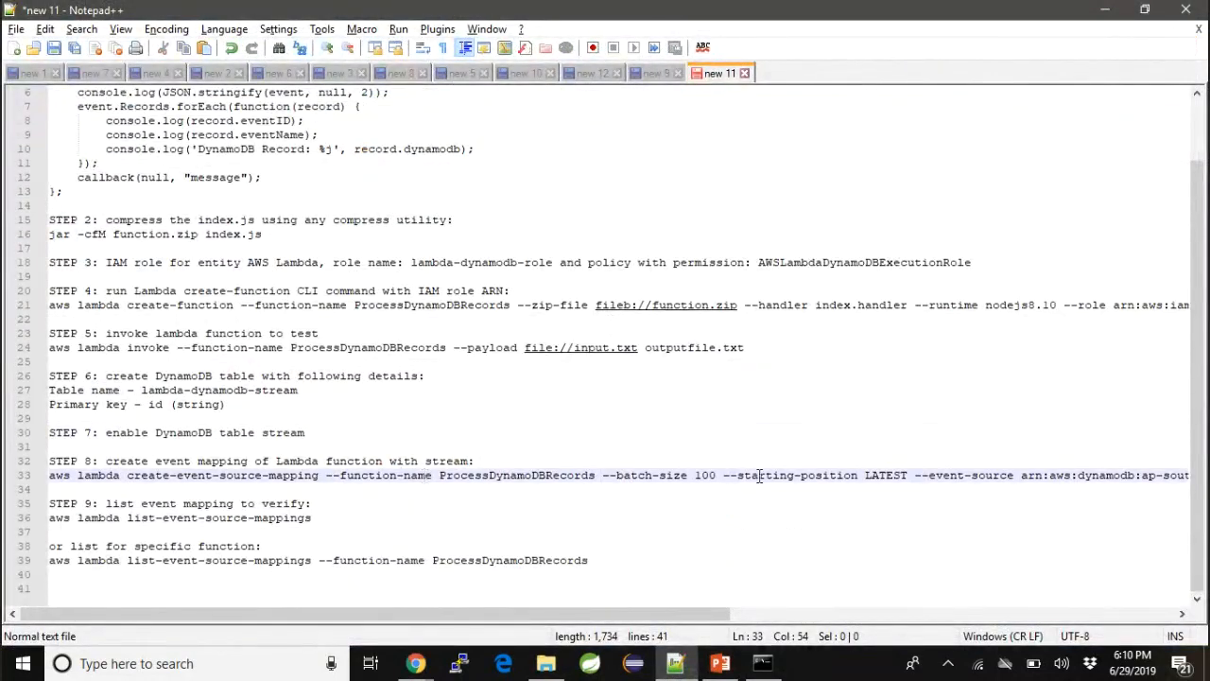
pyautogui.click(1022, 475)
pyautogui.moveTo(1023, 476)
pyautogui.mouseDown()
pyautogui.moveTo(1188, 475)
pyautogui.moveTo(1024, 475)
pyautogui.mouseUp()
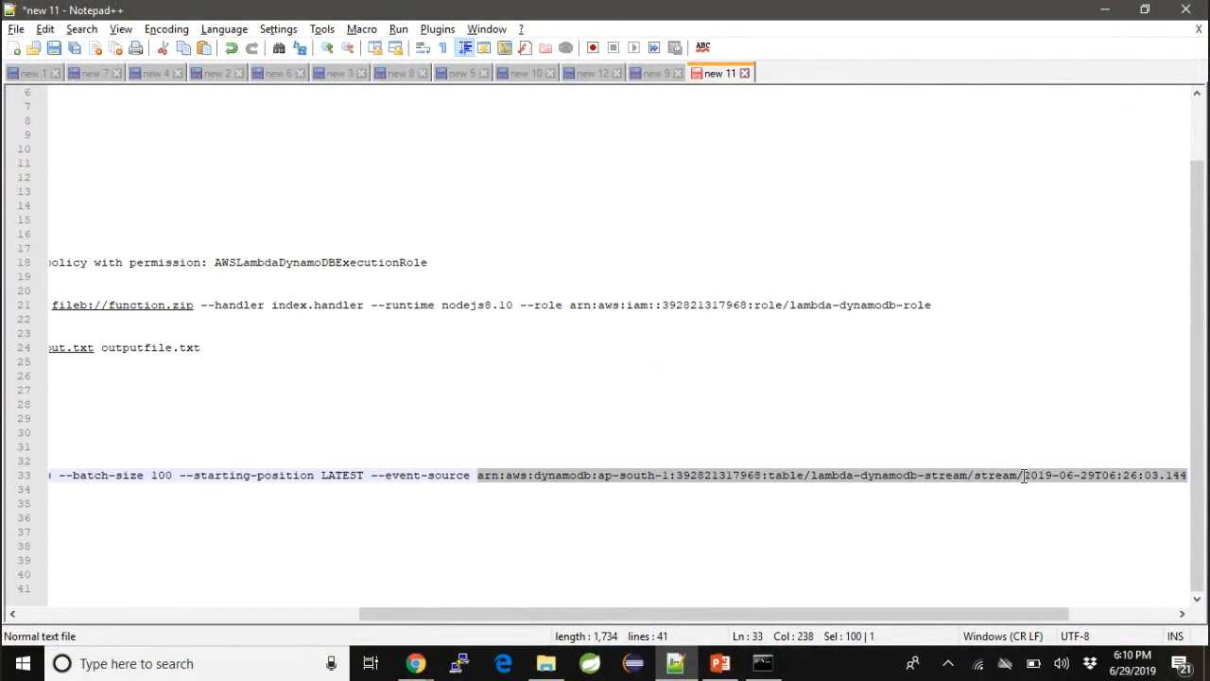
pyautogui.press('Delete')
pyautogui.hotkey('ctrl', 'v')
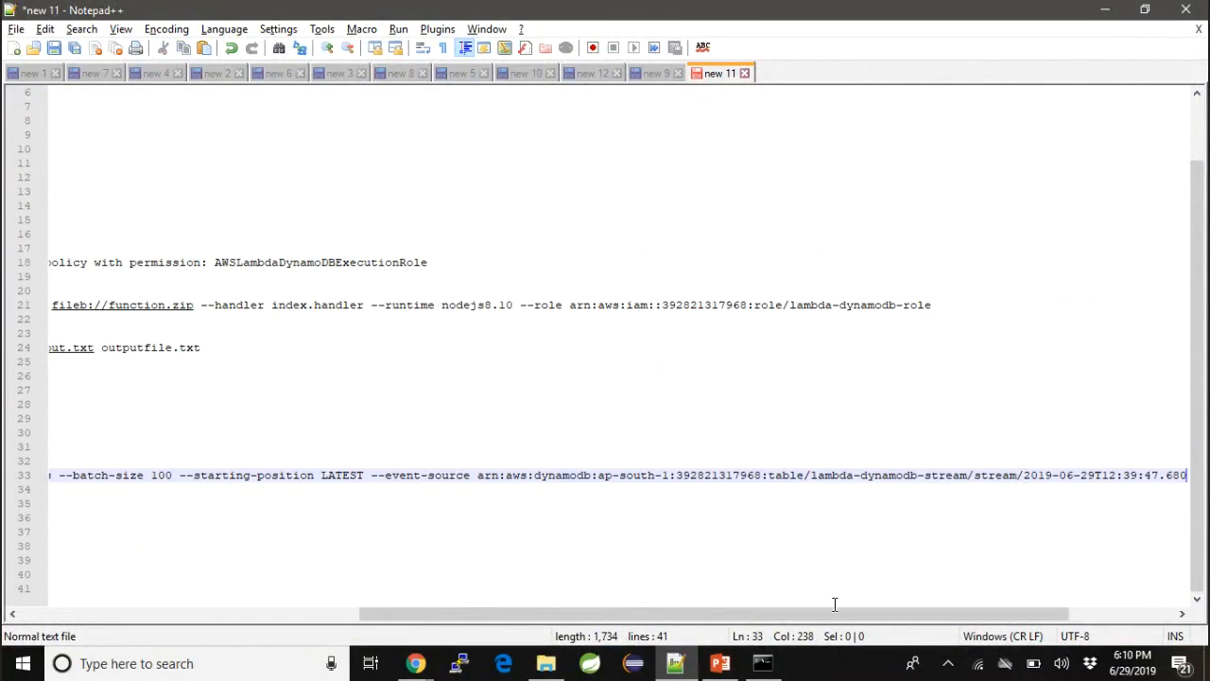
# - Copy the completed STEP 8 create-event-source-mapping command for ProcessDynamoDBRecords and run it in the command prompt
pyautogui.moveTo(835, 616); pyautogui.dragTo(445, 613)
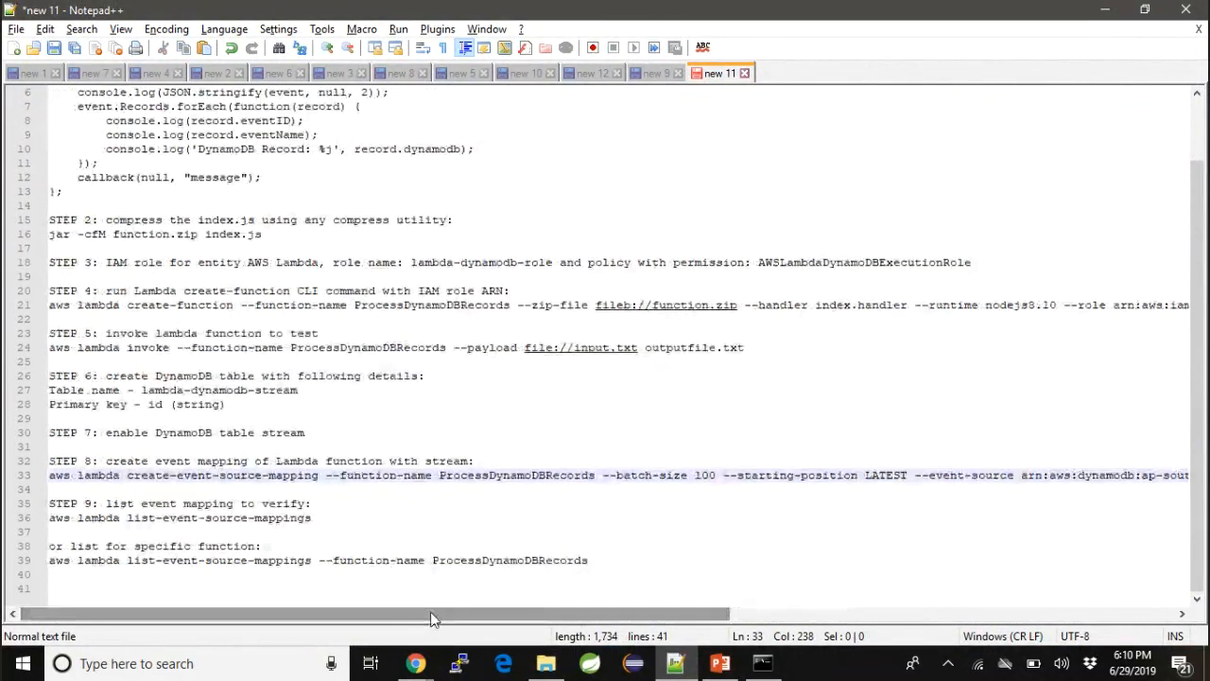
pyautogui.click(50, 477)
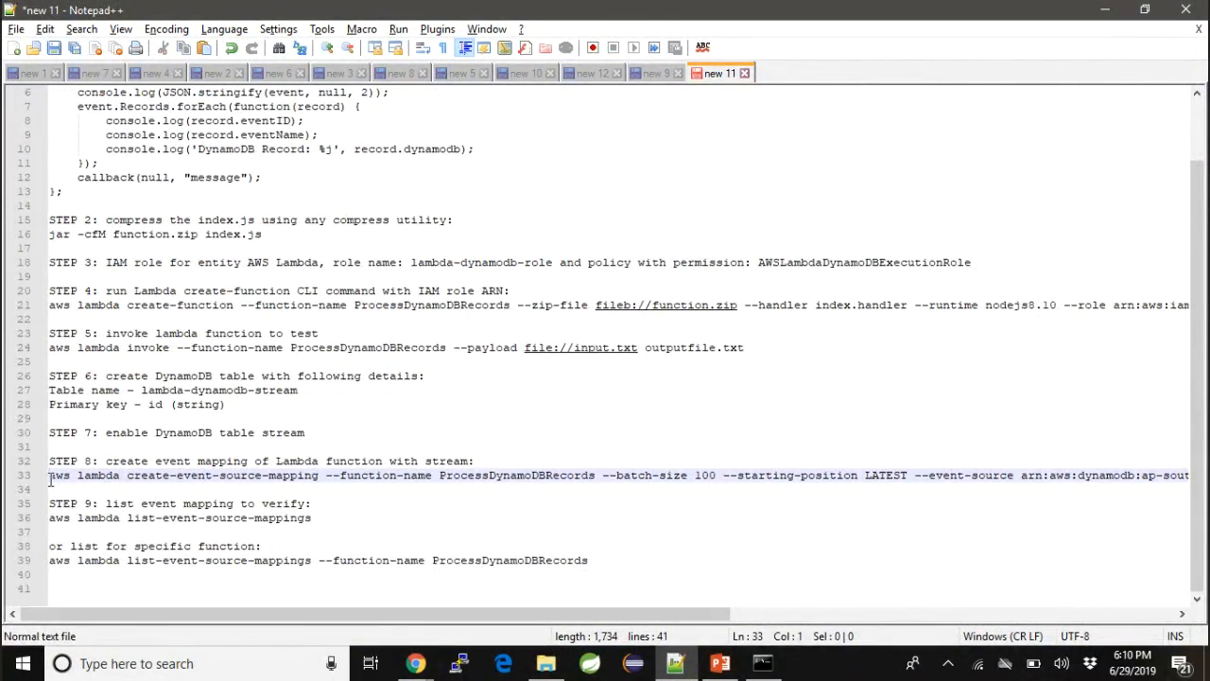
pyautogui.hotkey('shift', 'End')
pyautogui.hotkey('ctrl', 'c')
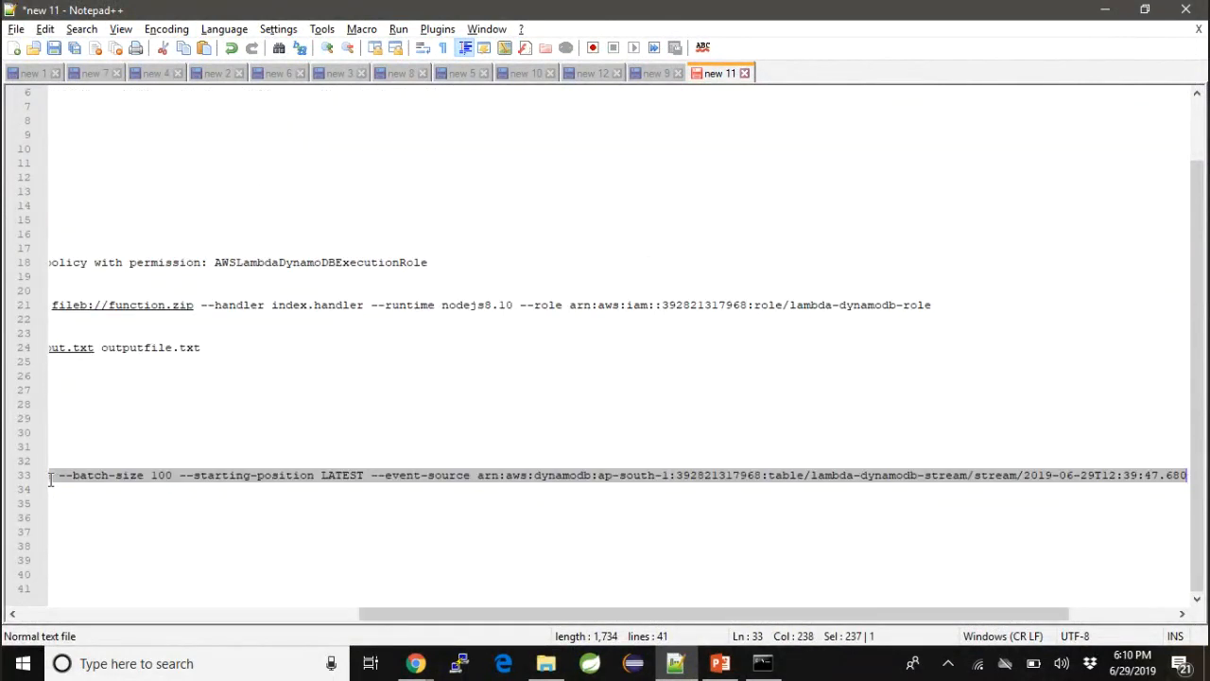
pyautogui.hotkey('alt', 'Tab')
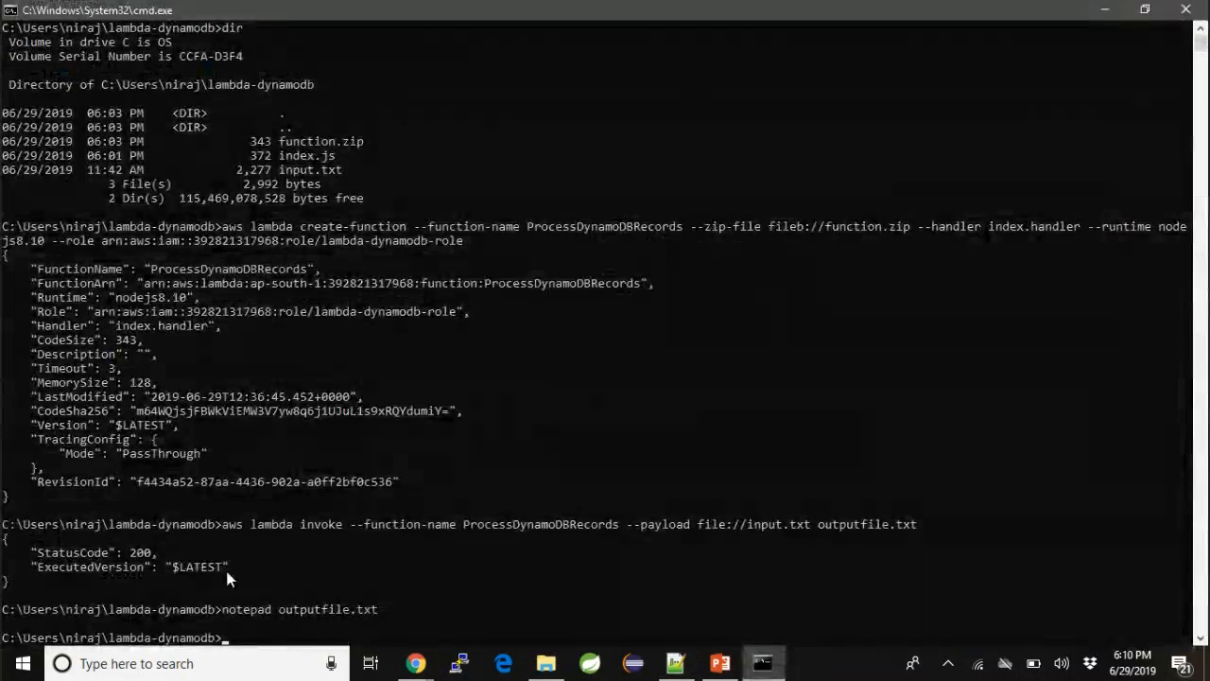
pyautogui.hotkey('ctrl', 'v')
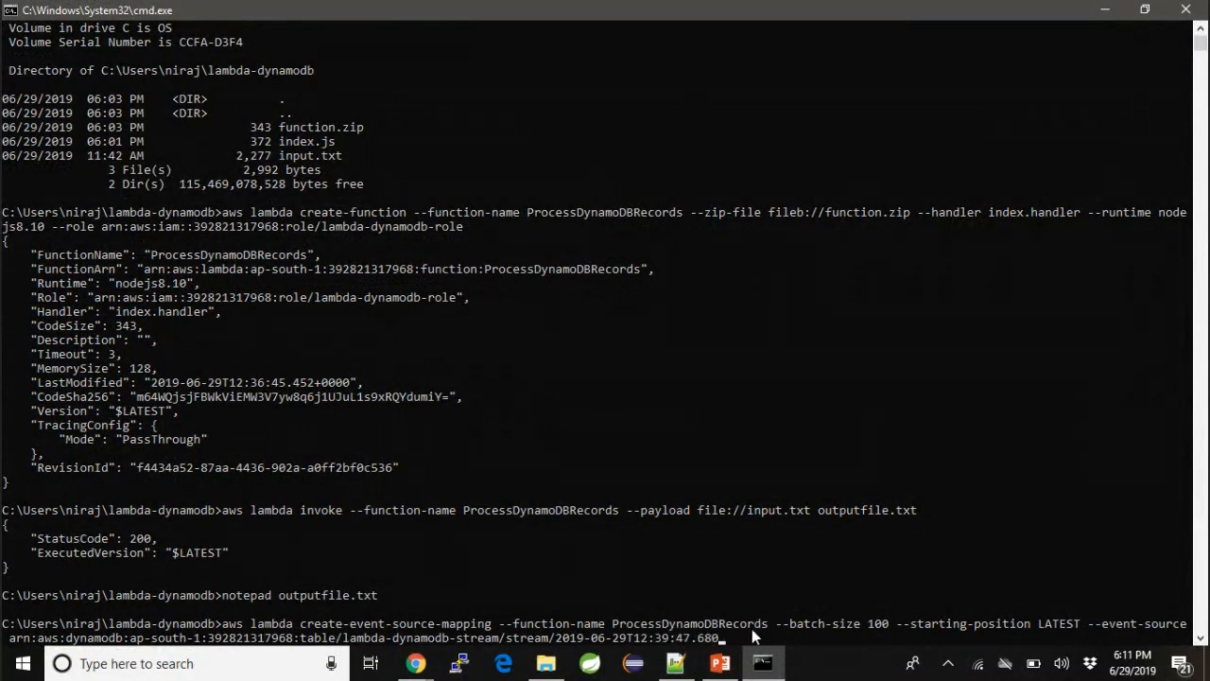
pyautogui.press('Return')
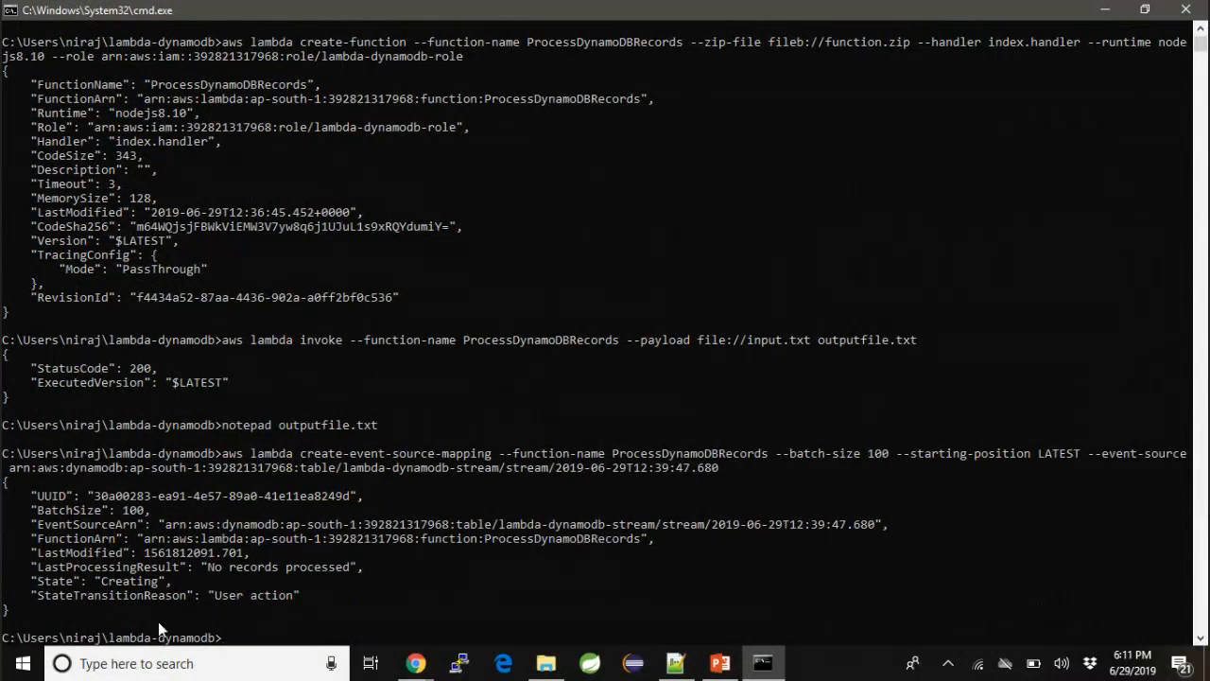
# - Copy aws lambda list-event-source-mappings from STEP 9 of the notes, run it in the command prompt and check the new mapping's stream and function ARNs
pyautogui.hotkey('alt', 'Tab')
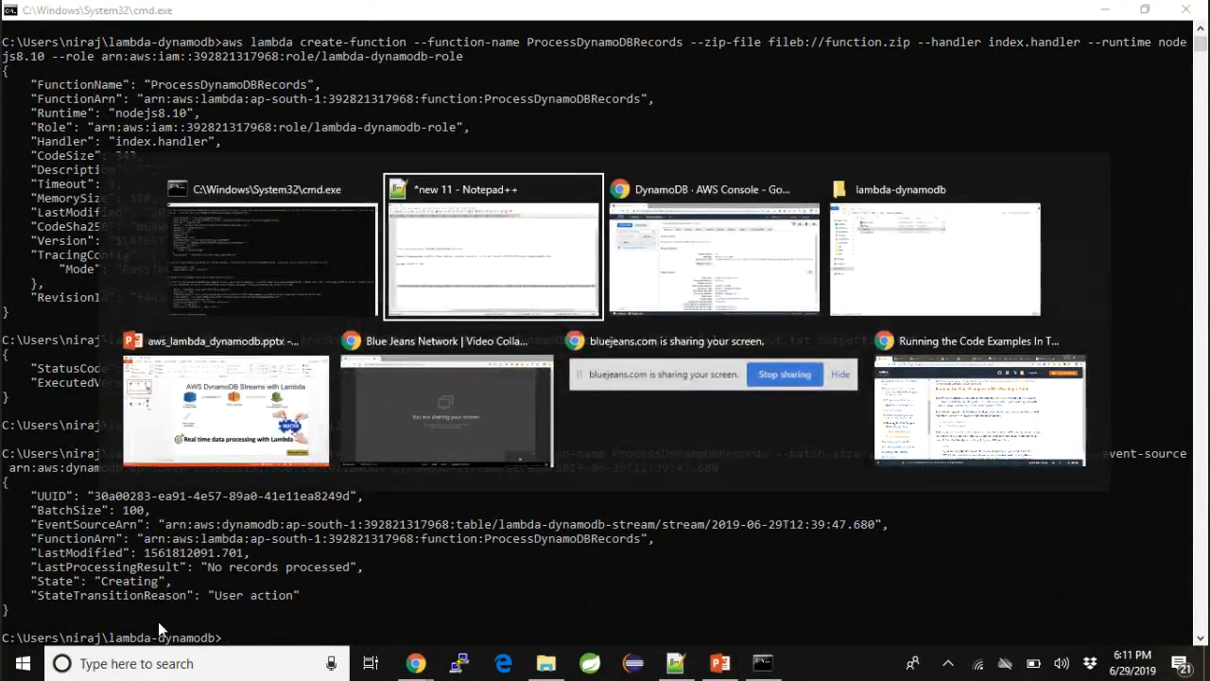
pyautogui.hotkey('alt', 'Tab')
pyautogui.hotkey('alt', 'Tab')
pyautogui.hotkey('alt', 'Tab')
pyautogui.hotkey('alt', 'Tab')
pyautogui.hotkey('alt', 'Tab')
pyautogui.hotkey('alt', 'Tab')
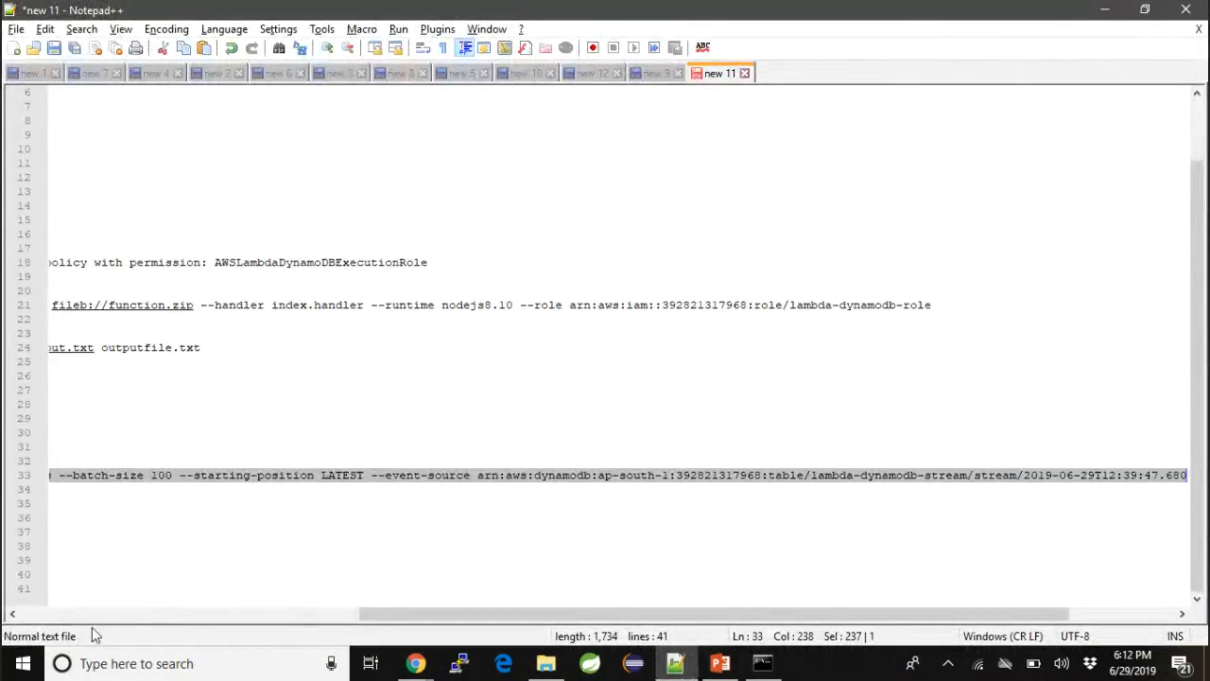
pyautogui.click(248, 588)
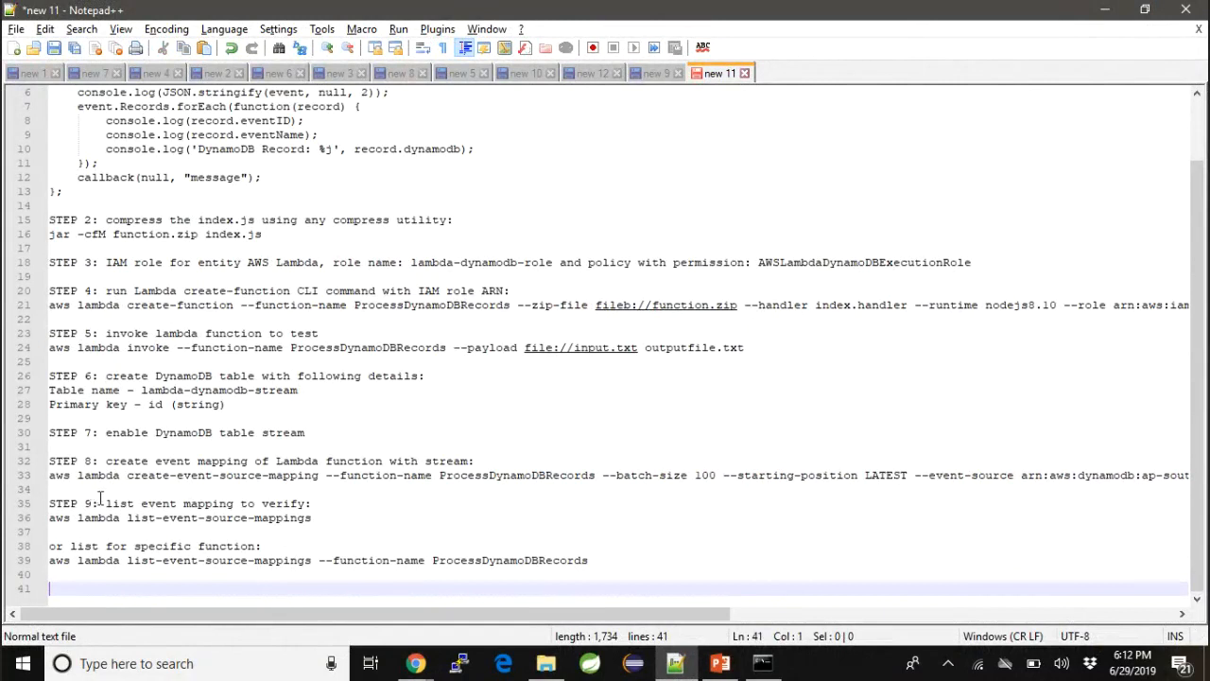
pyautogui.moveTo(312, 518); pyautogui.dragTo(49, 518)
pyautogui.hotkey('ctrl', 'c')
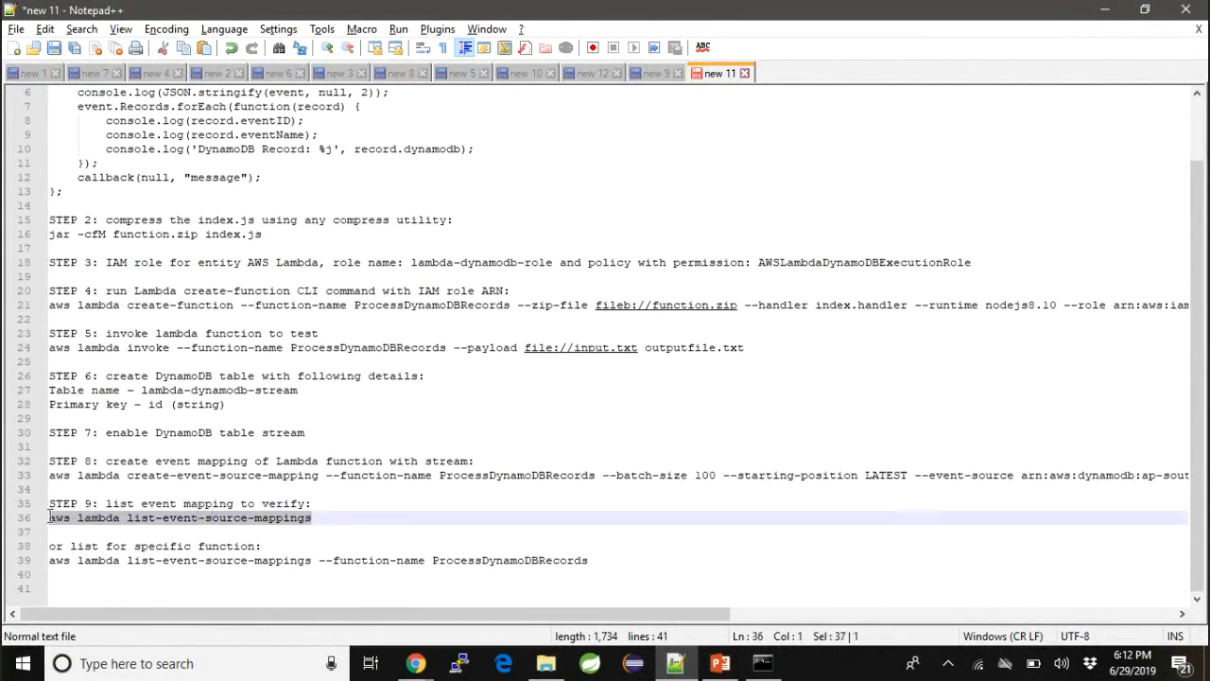
pyautogui.hotkey('alt', 'Tab')
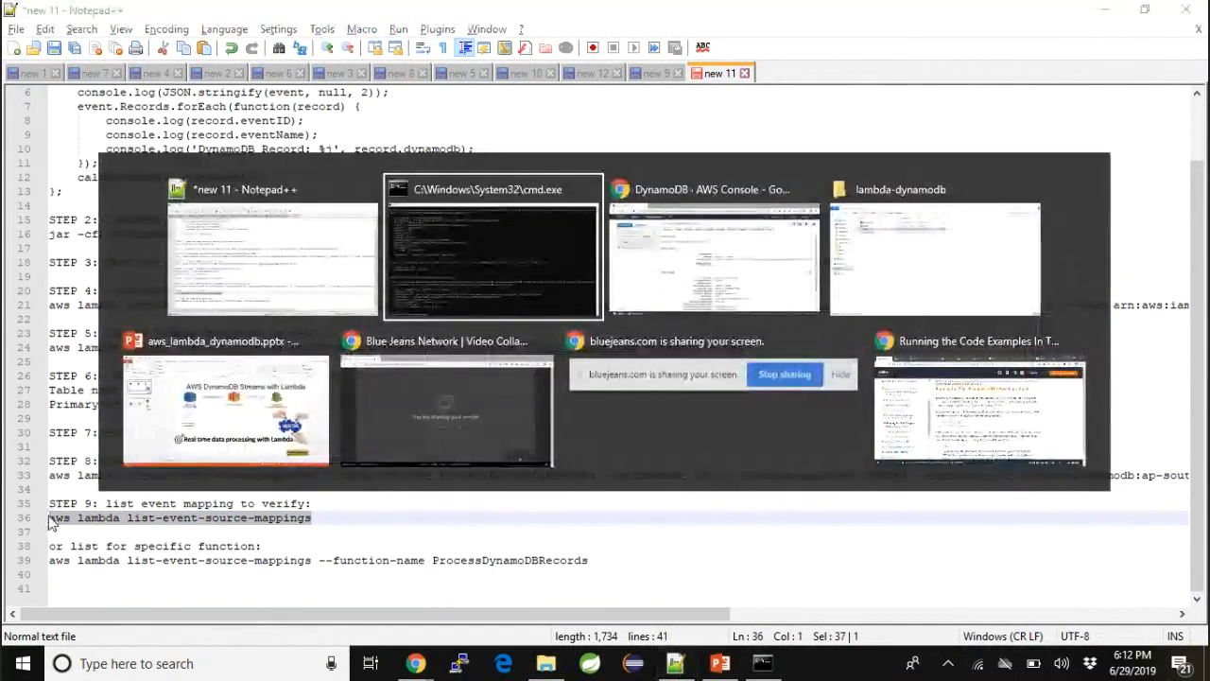
pyautogui.hotkey('ctrl', 'v')
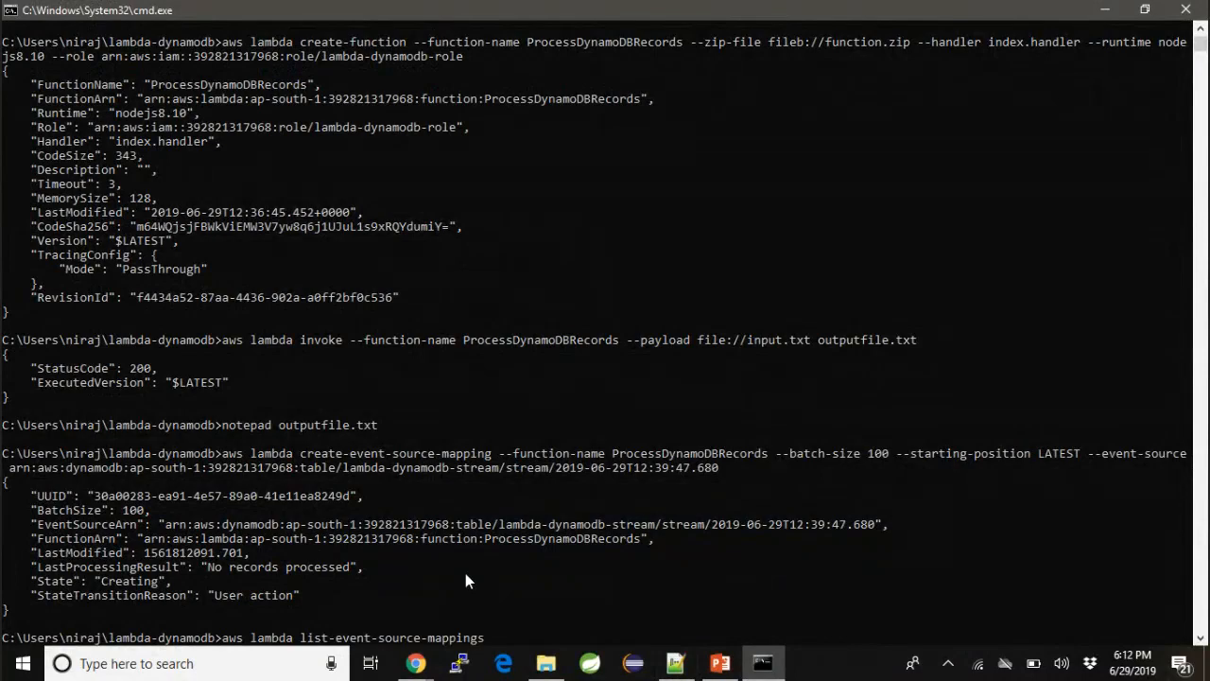
pyautogui.press('Return')
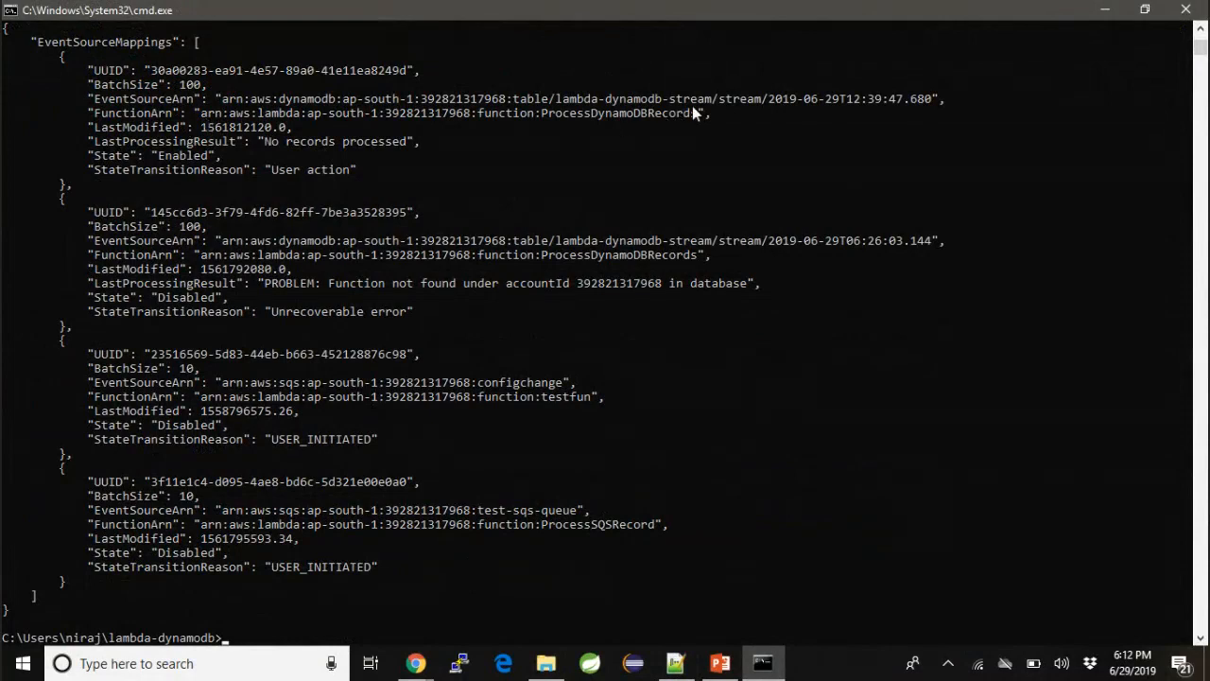
pyautogui.moveTo(707, 112); pyautogui.dragTo(485, 98)
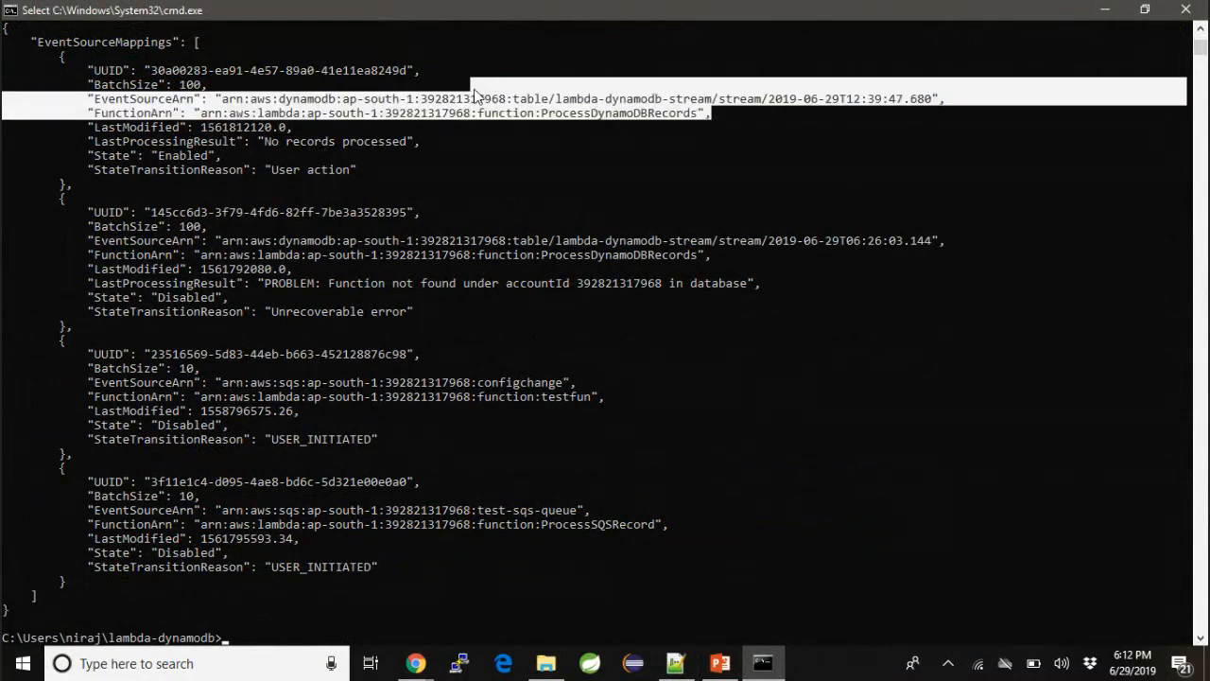
pyautogui.click(487, 198)
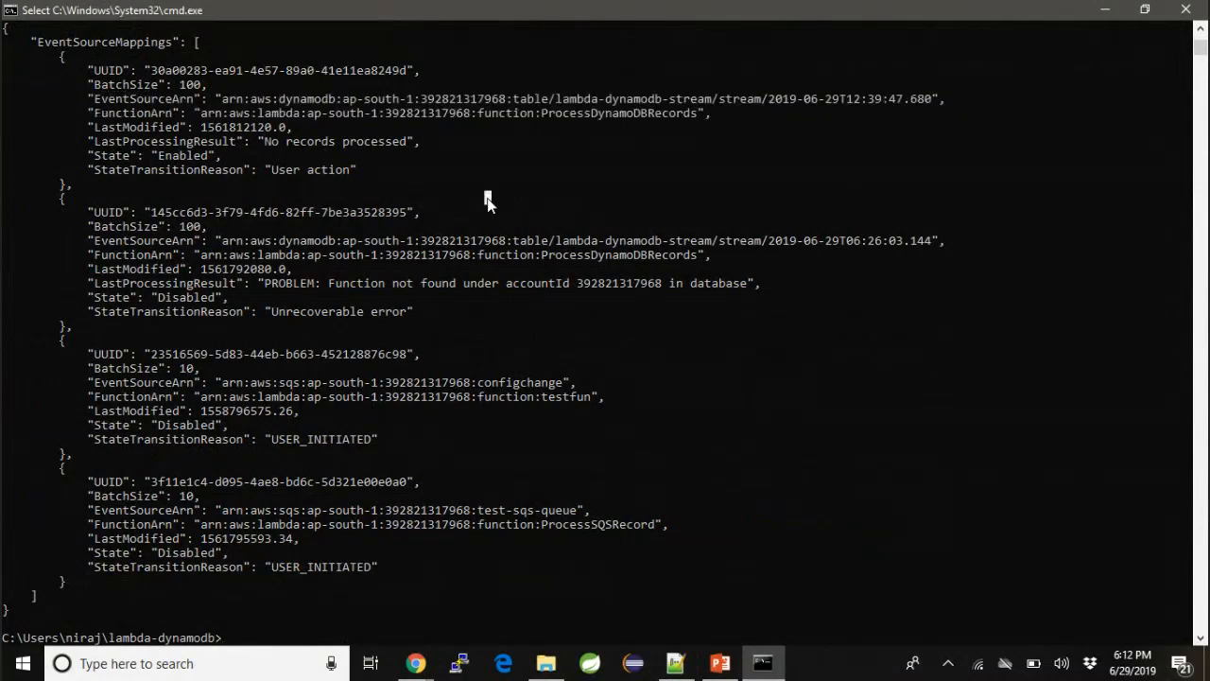
# - Copy aws lambda list-event-source-mappings --function-name ProcessDynamoDBRecords from the notes and run it in the command prompt
pyautogui.hotkey('alt', 'Tab')
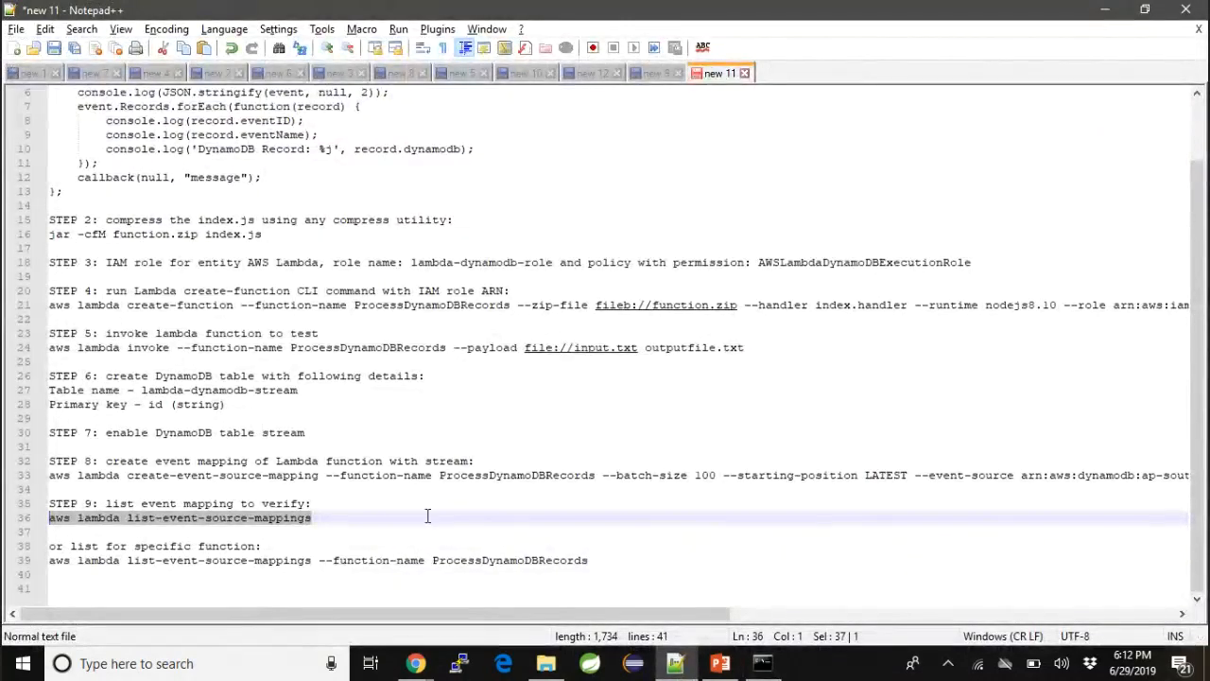
pyautogui.moveTo(604, 561); pyautogui.dragTo(82, 561)
pyautogui.hotkey('shift', 'Left')
pyautogui.hotkey('shift', 'Left')
pyautogui.hotkey('shift', 'Left')
pyautogui.hotkey('shift', 'Left')
pyautogui.hotkey('shift', 'Left')
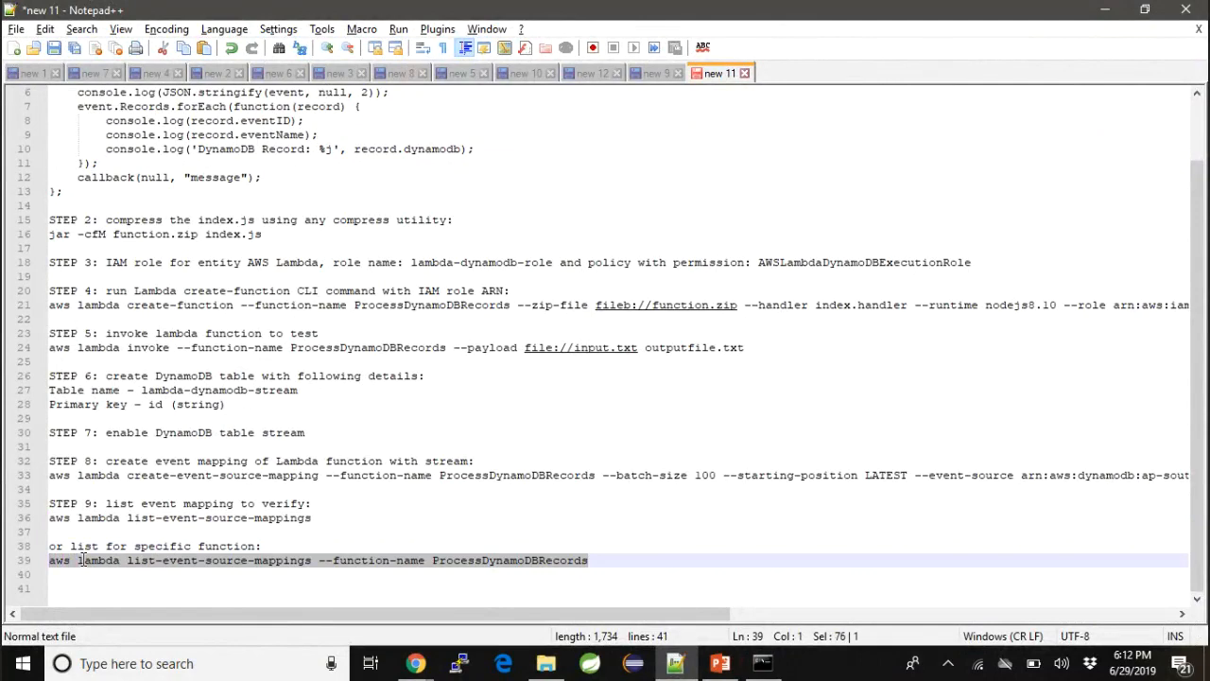
pyautogui.hotkey('alt', 'Tab')
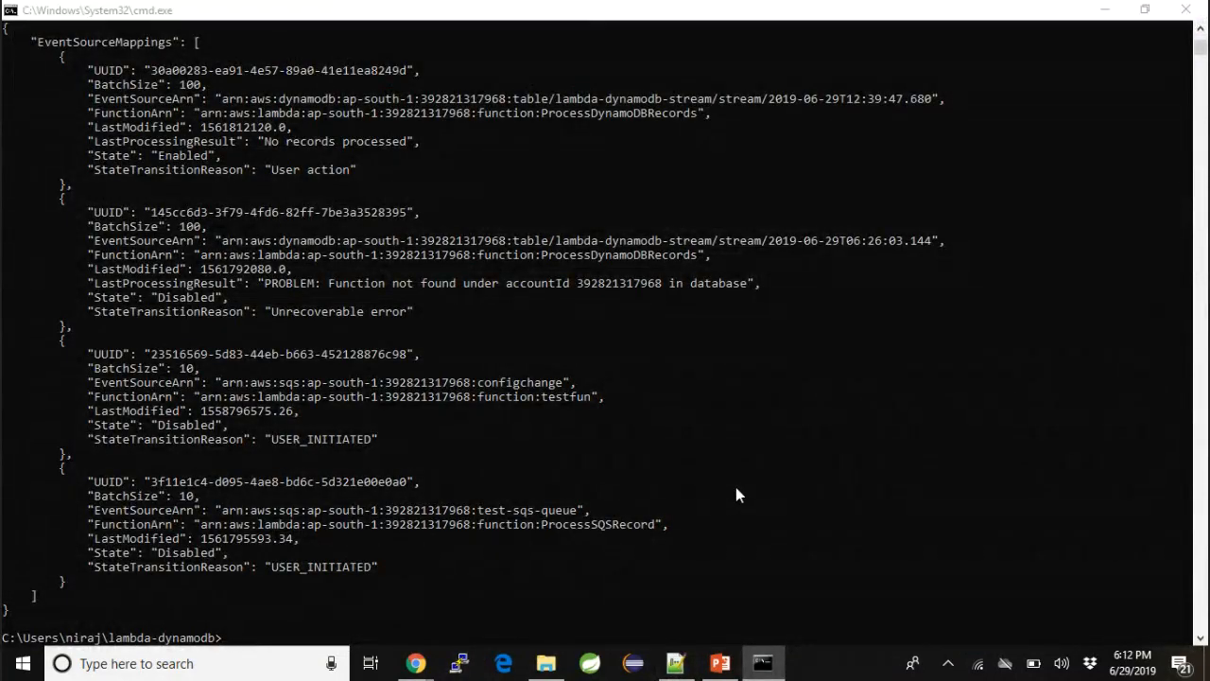
pyautogui.hotkey('alt', 'Tab')
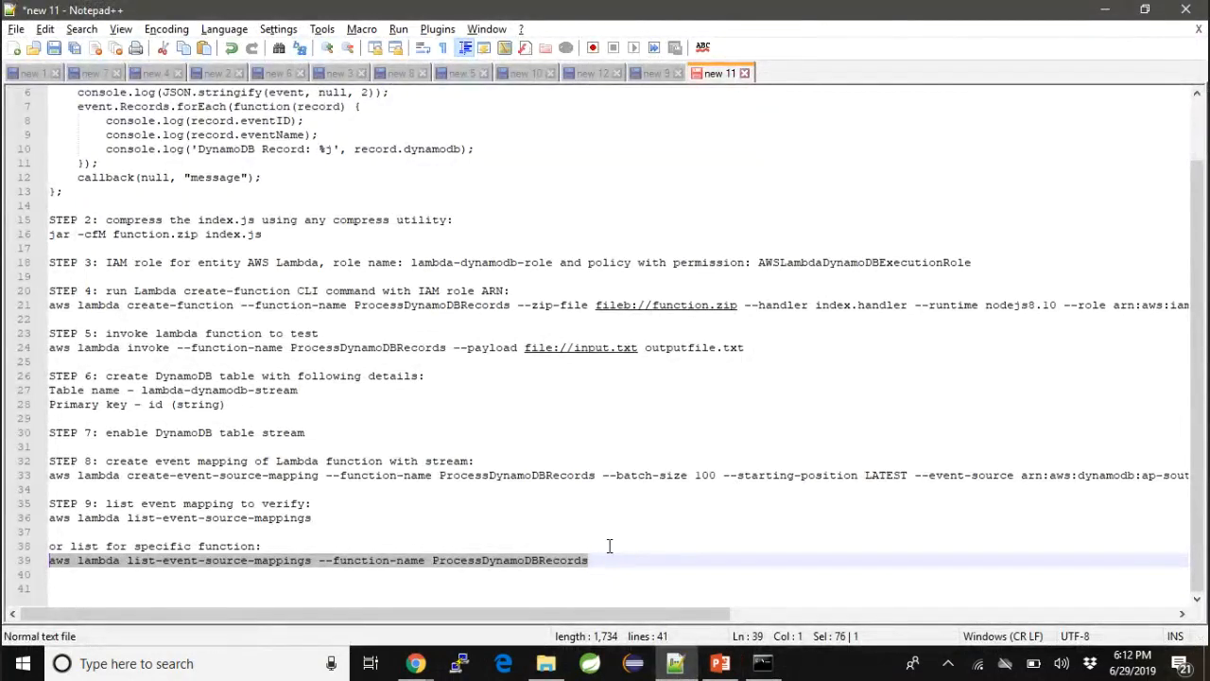
pyautogui.click(598, 557)
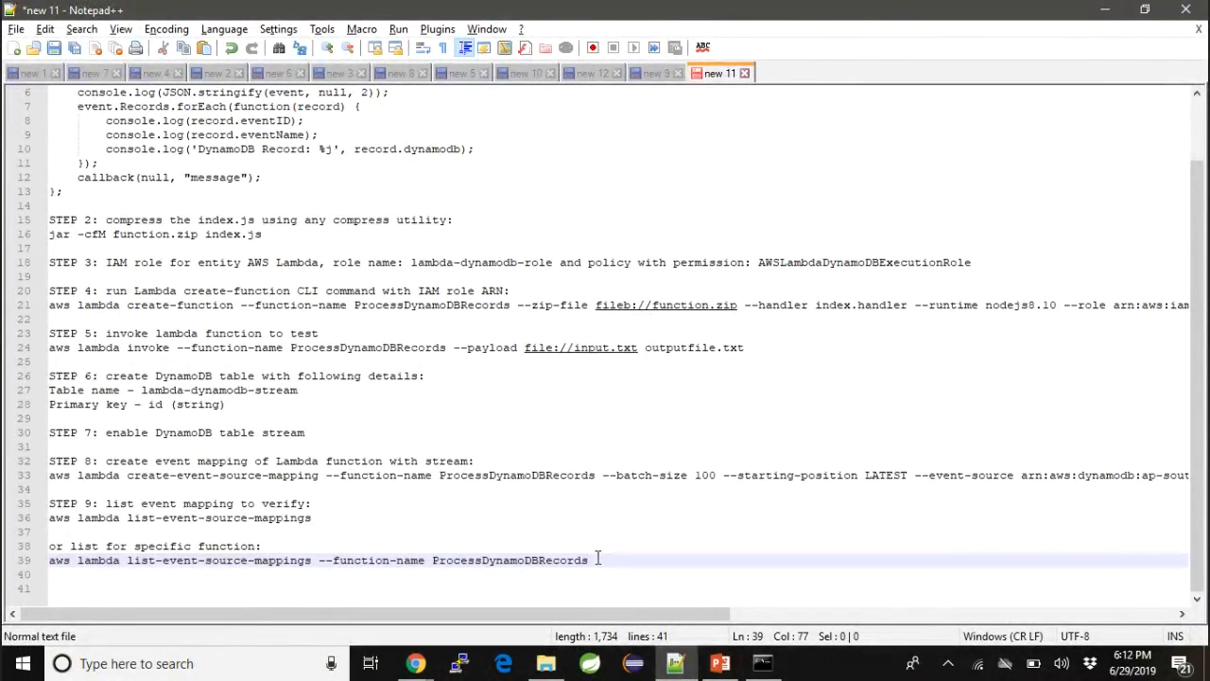
pyautogui.hotkey('shift', 'Home')
pyautogui.hotkey('ctrl', 'c')
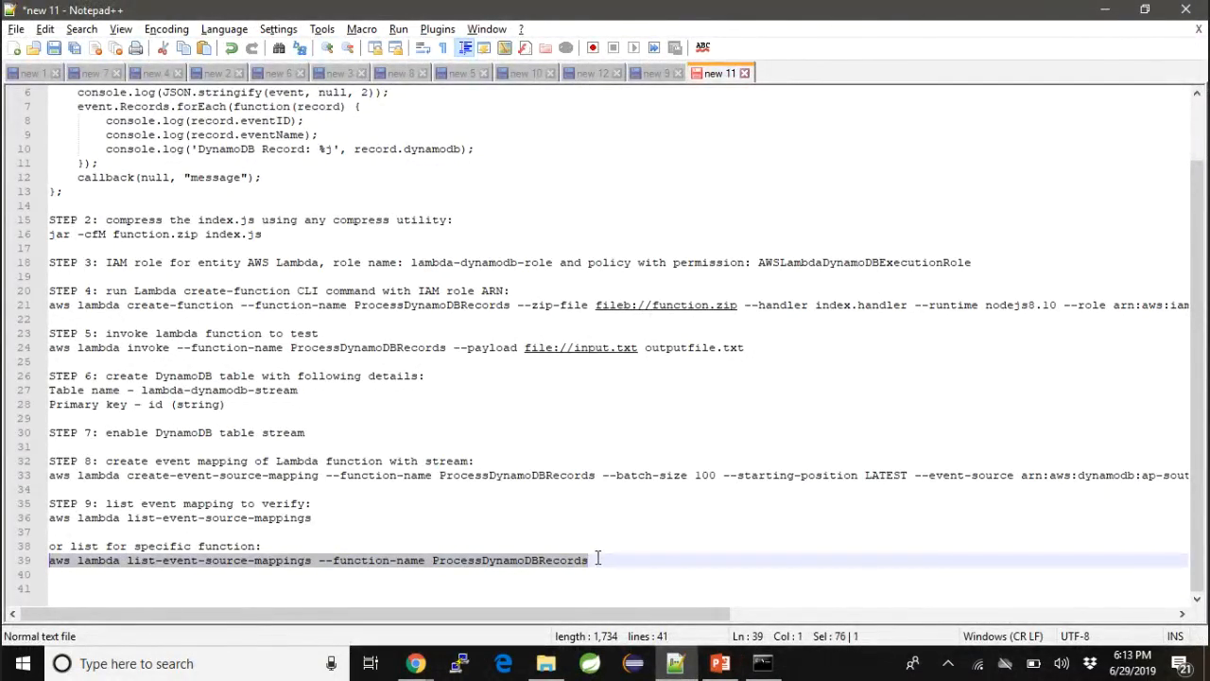
pyautogui.hotkey('alt', 'Tab')
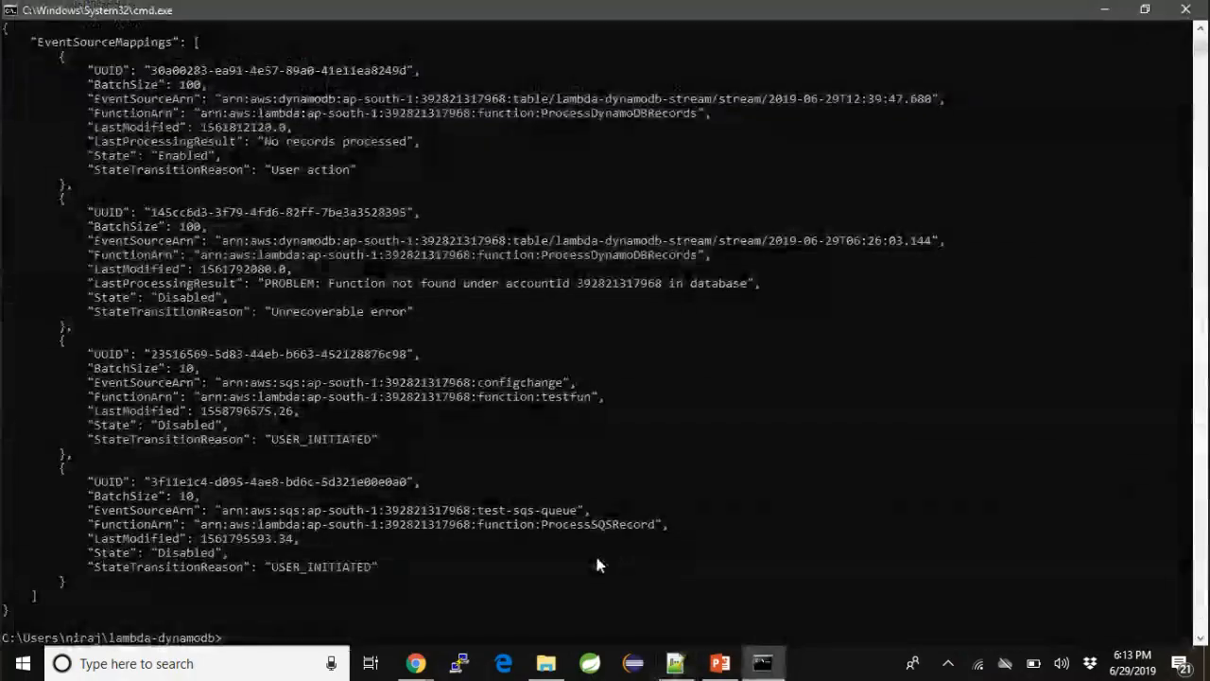
pyautogui.hotkey('ctrl', 'v')
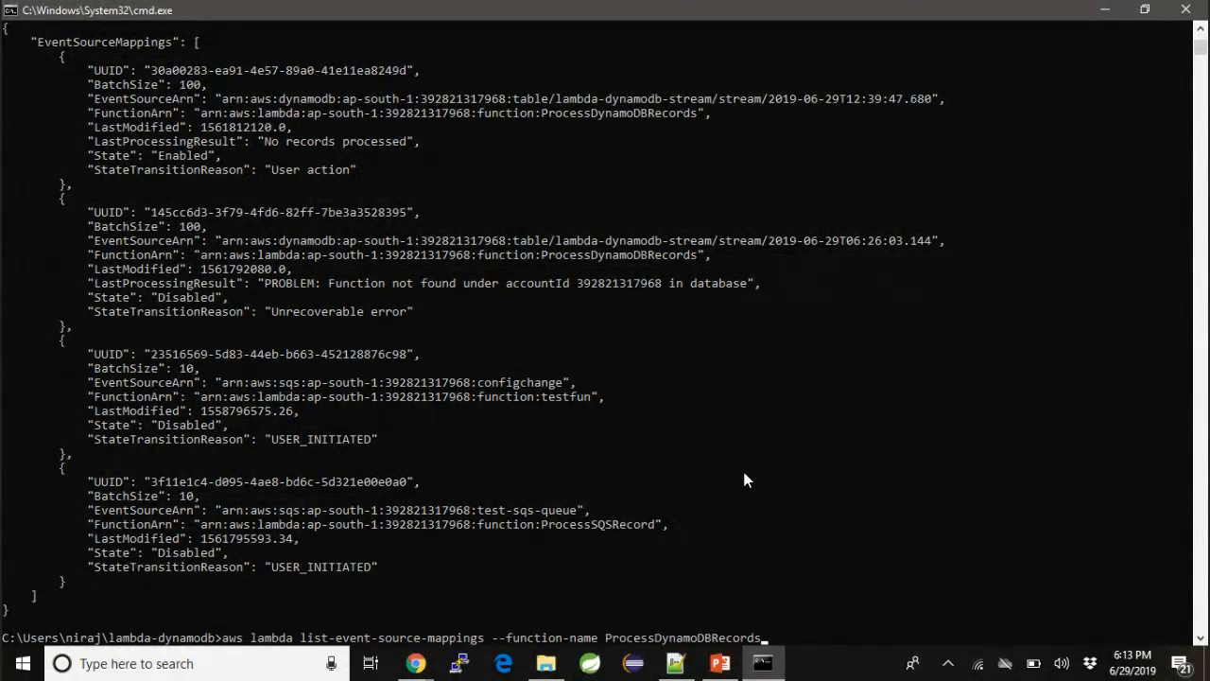
pyautogui.press('Return')
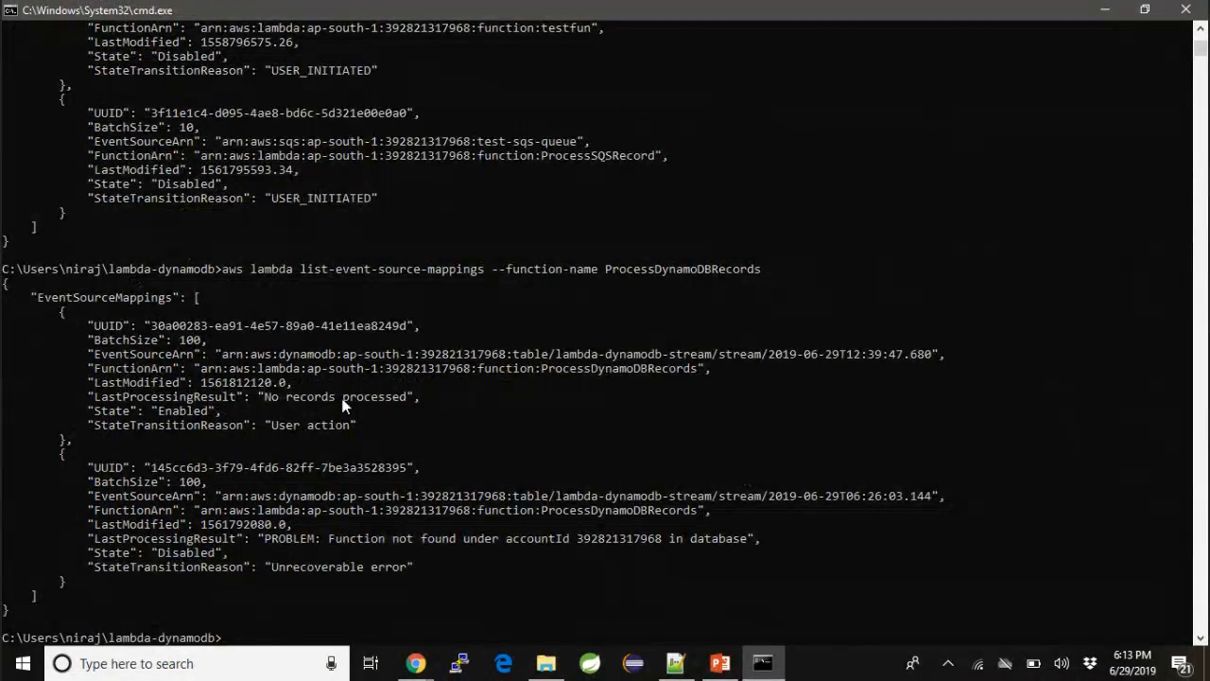
# - Compare the event source mappings listed for ProcessDynamoDBRecords, examining each one's stream ARN, state and last processing result
pyautogui.moveTo(79, 440); pyautogui.dragTo(22, 295)
pyautogui.click(76, 455)
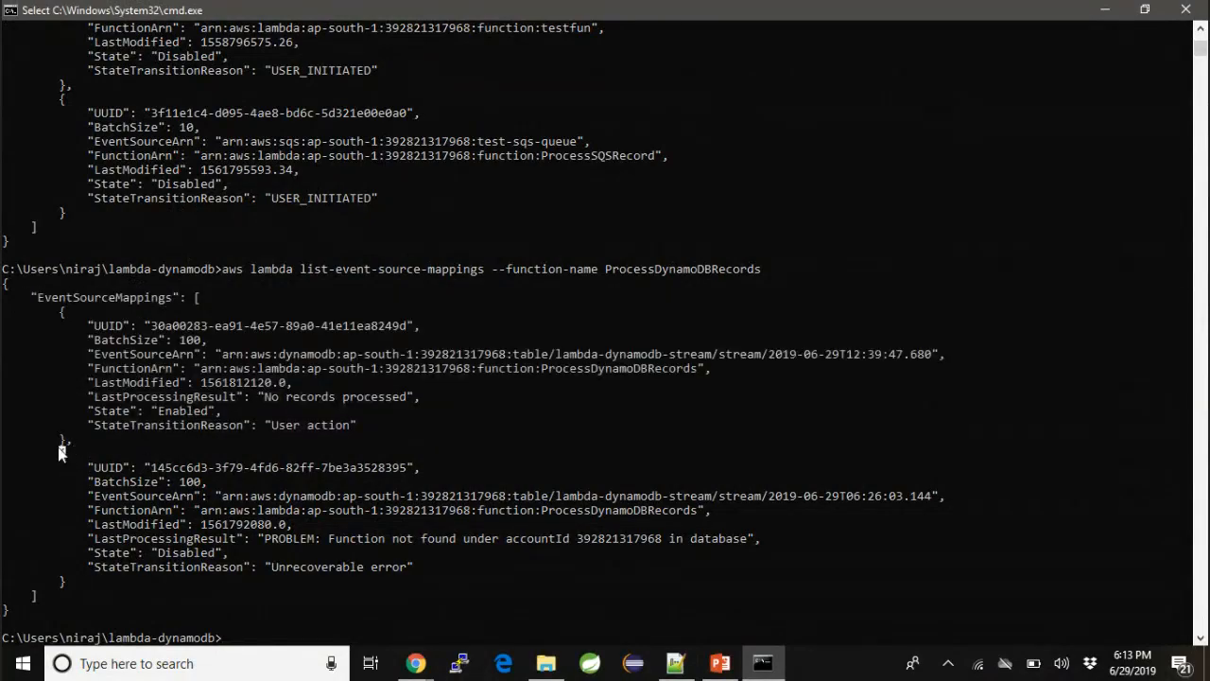
pyautogui.moveTo(56, 453); pyautogui.dragTo(92, 588)
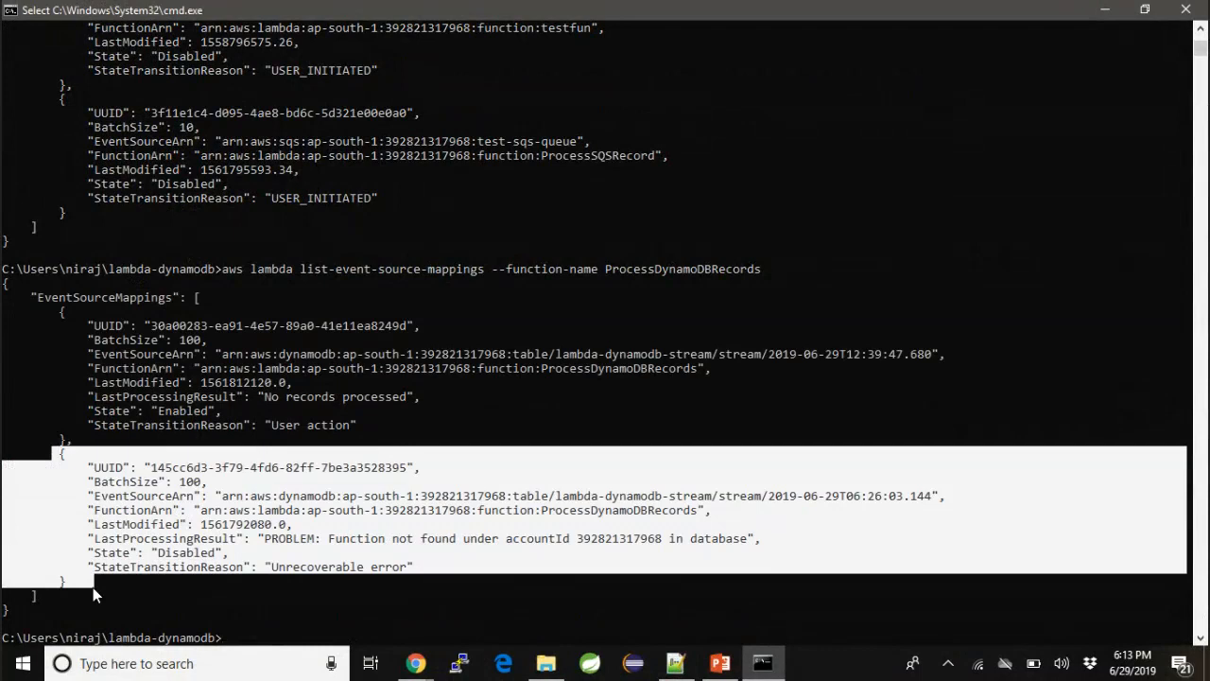
pyautogui.click(196, 397)
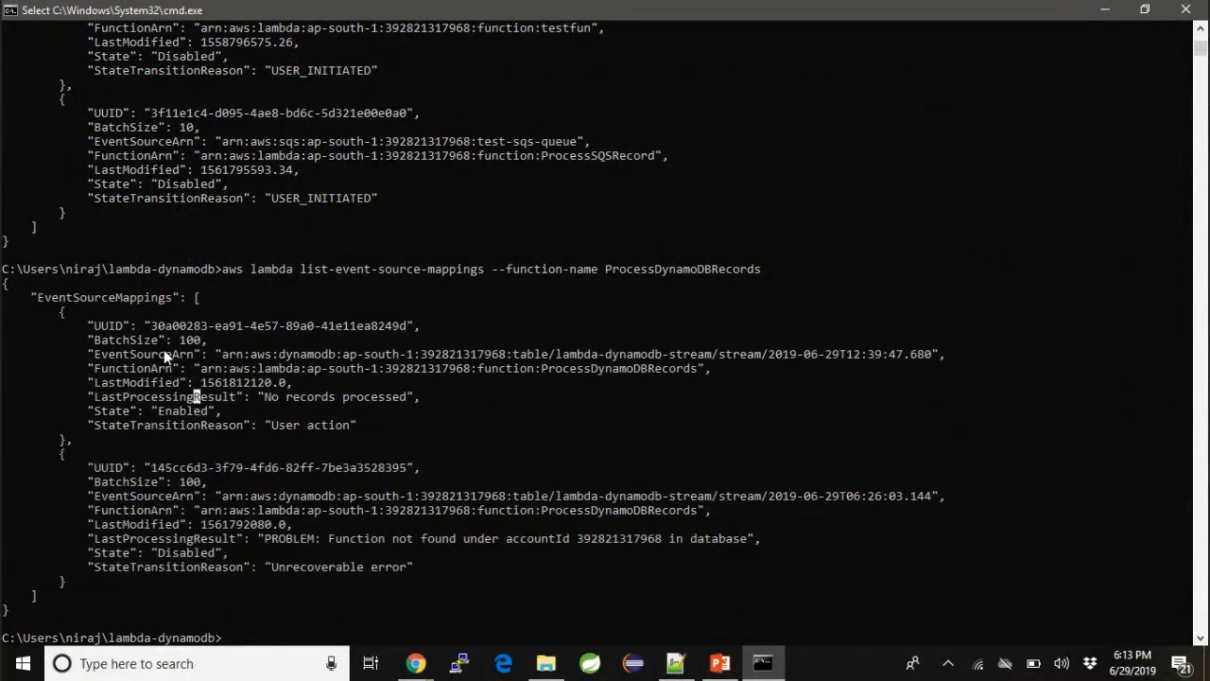
# - Switch back to Chrome with the lambda-dynamodb-stream table open in the DynamoDB console
pyautogui.hotkey('alt', 'Tab')
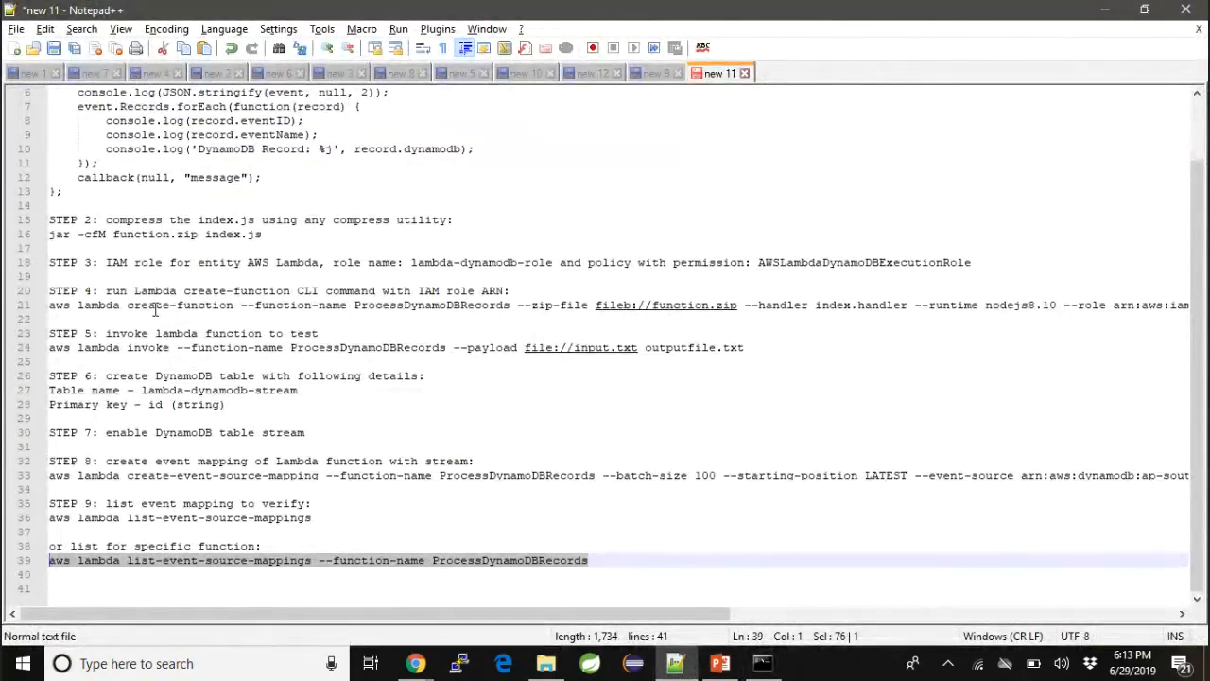
pyautogui.hotkey('alt', 'Tab')
pyautogui.click(414, 664)
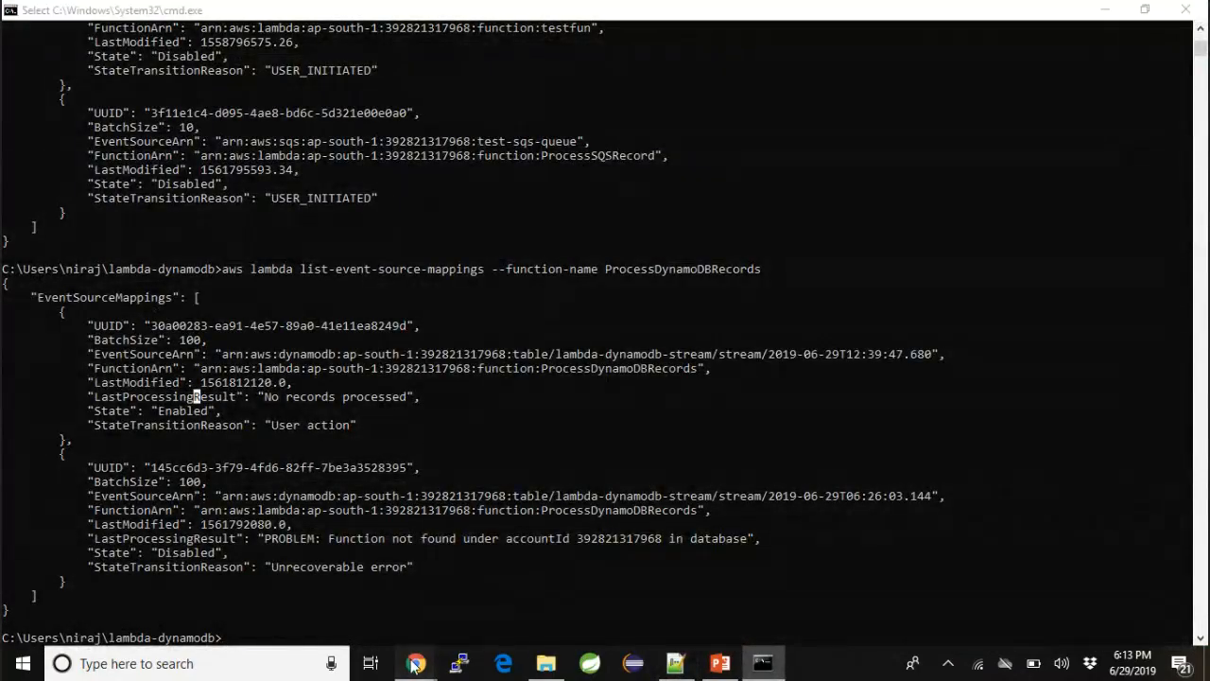
pyautogui.click(131, 605)
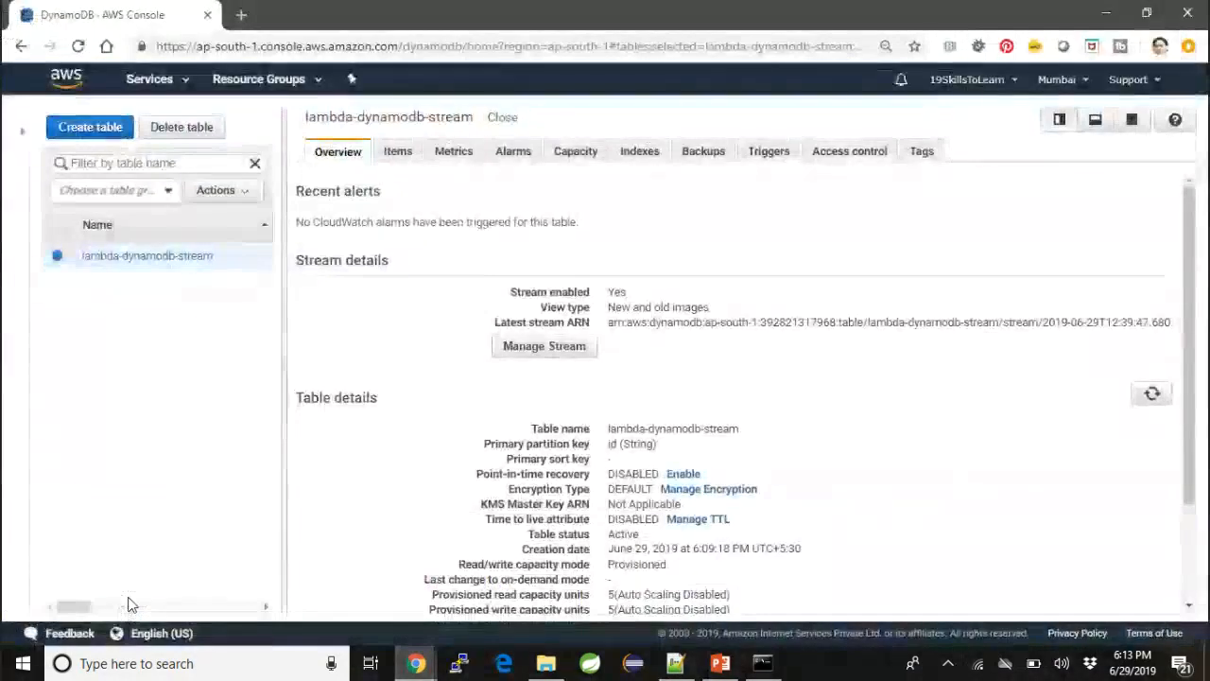
# - Start a new item in the lambda-dynamodb-stream table and set its id to 100
pyautogui.click(402, 161)
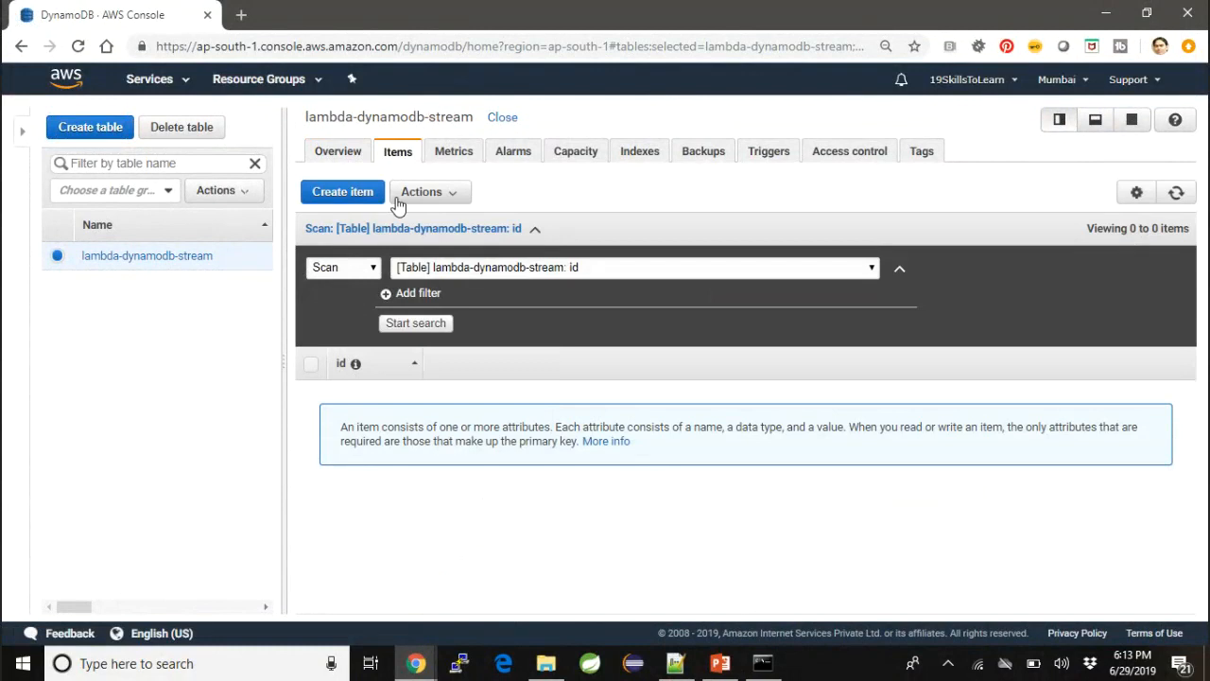
pyautogui.click(361, 193)
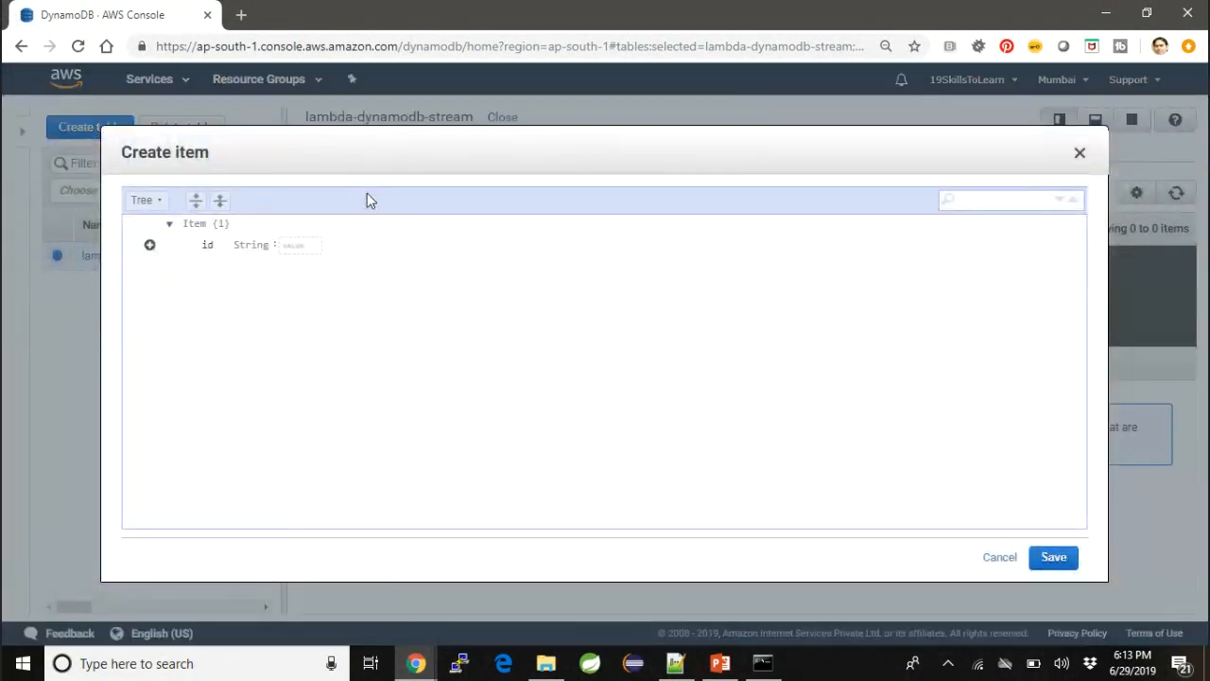
pyautogui.click(303, 244)
pyautogui.write('100')
# - Append a String attribute called name with the value test1 to the new item
pyautogui.click(149, 245)
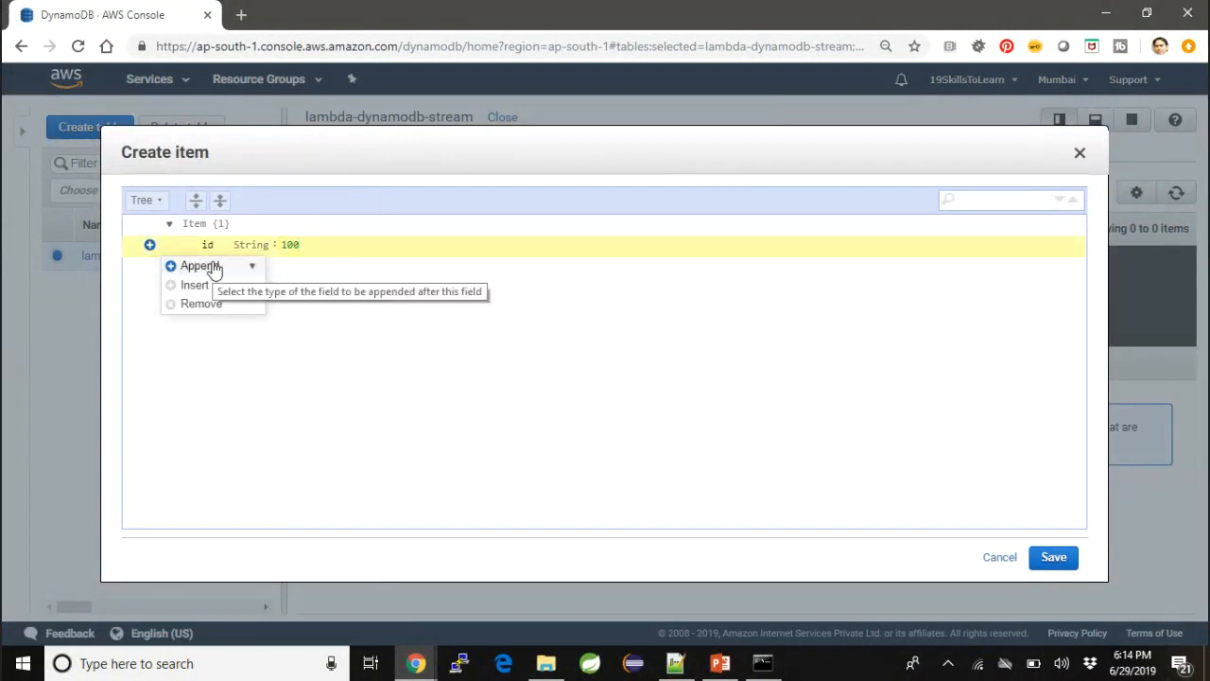
pyautogui.click(213, 268)
pyautogui.click(214, 293)
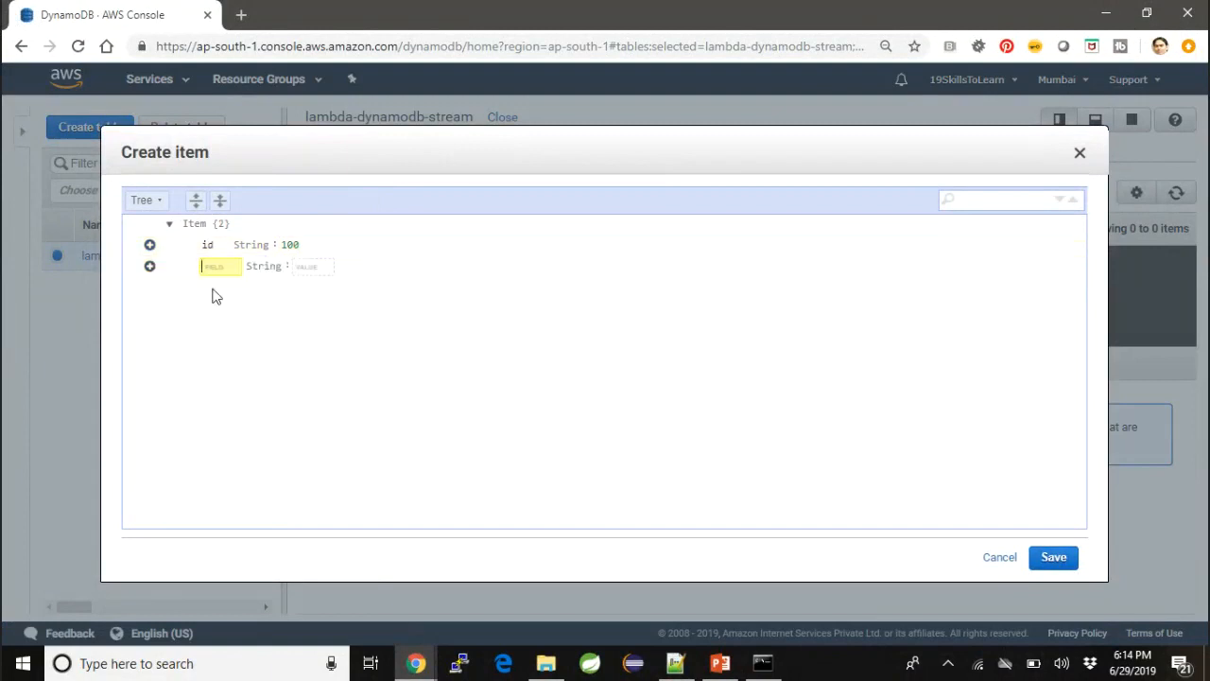
pyautogui.write('name')
pyautogui.press('Tab')
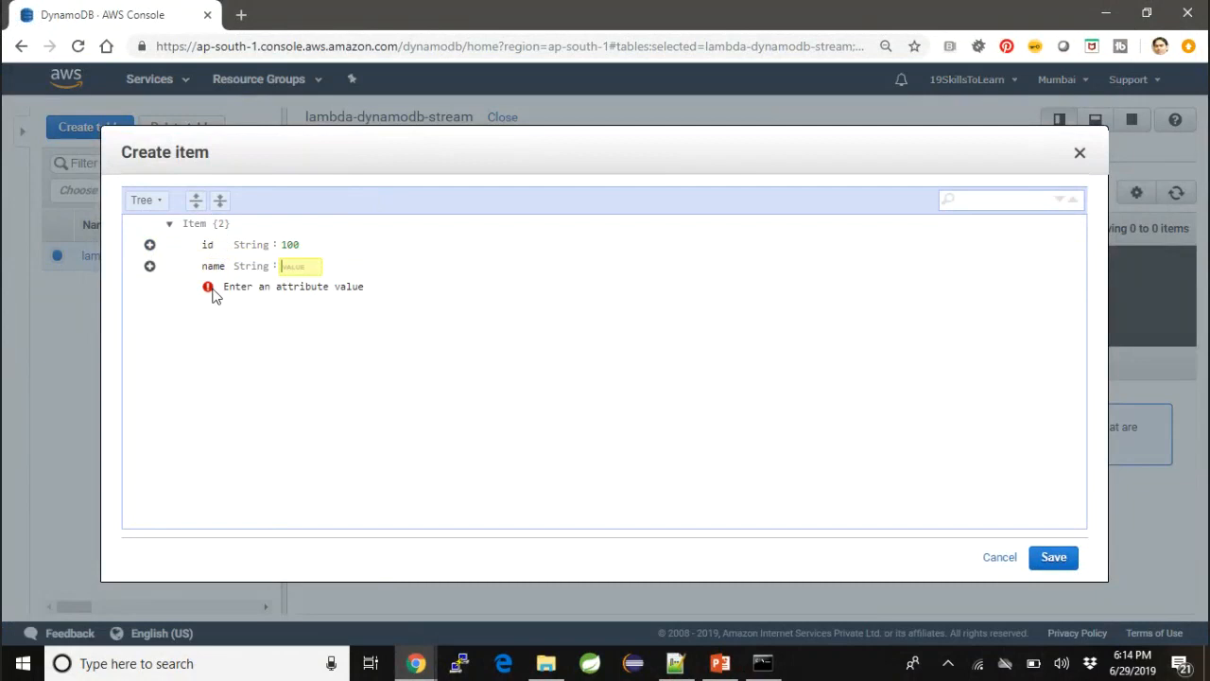
pyautogui.write('test1')
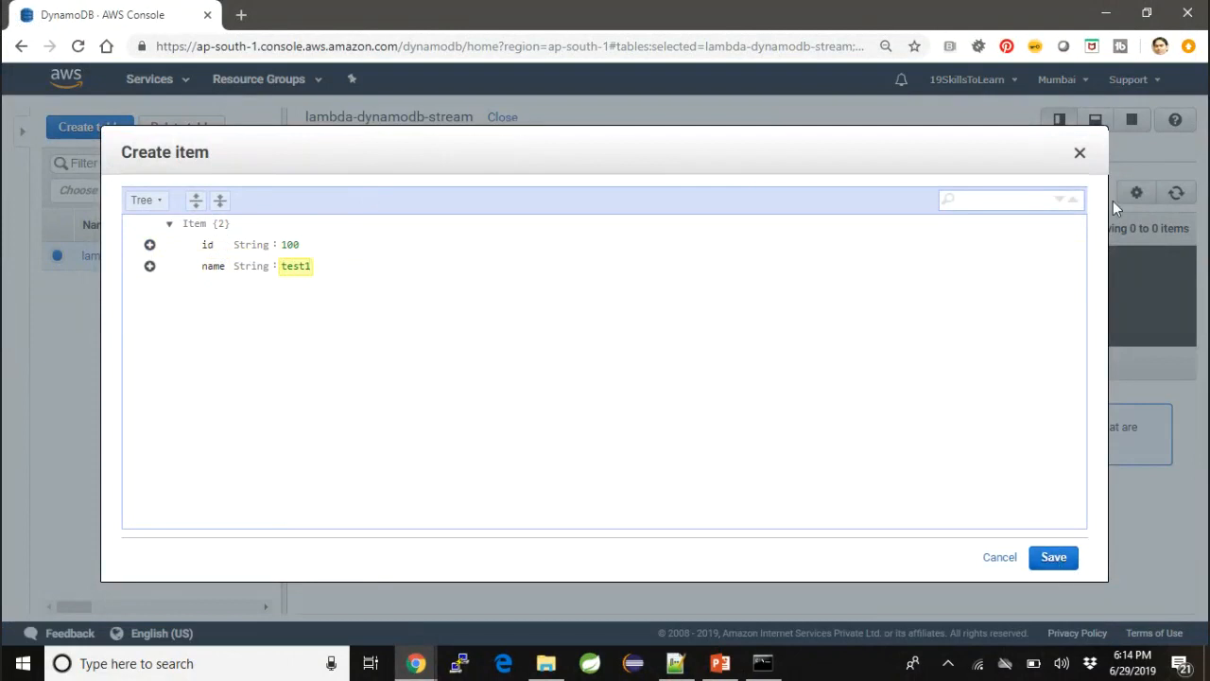
# - Load console.aws.amazon.com in a new browser tab and open the CloudWatch service
pyautogui.click(241, 14)
pyautogui.write('console.aws.amazon.com')
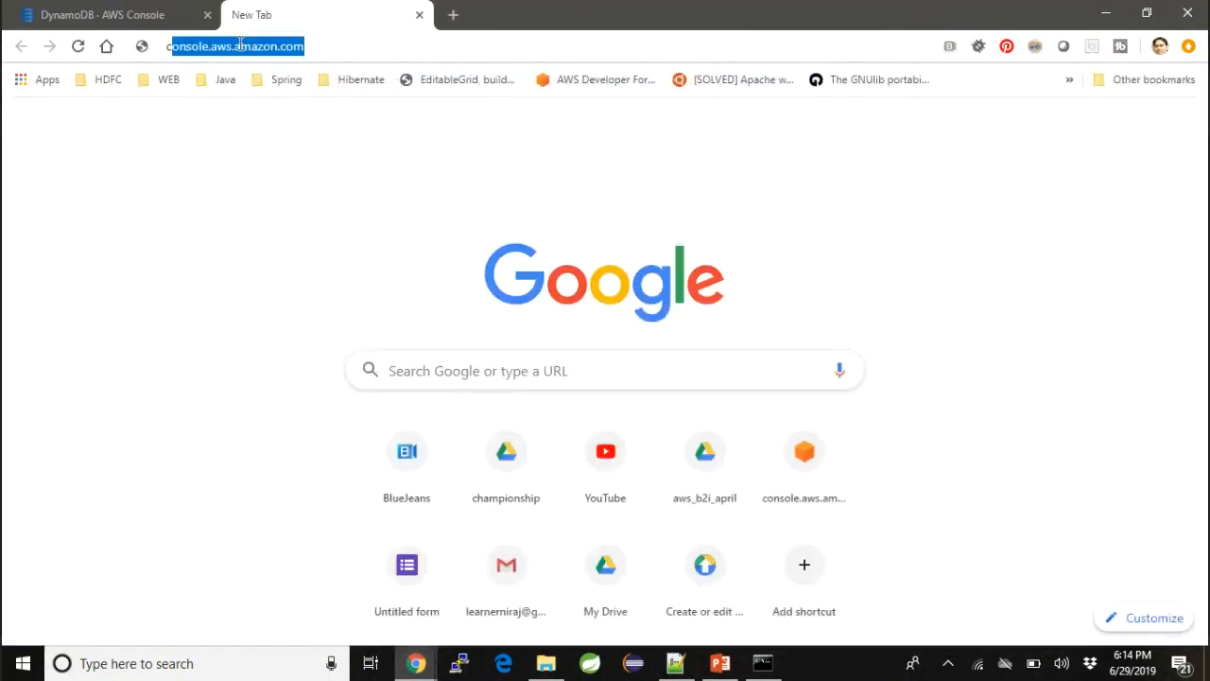
pyautogui.press('End')
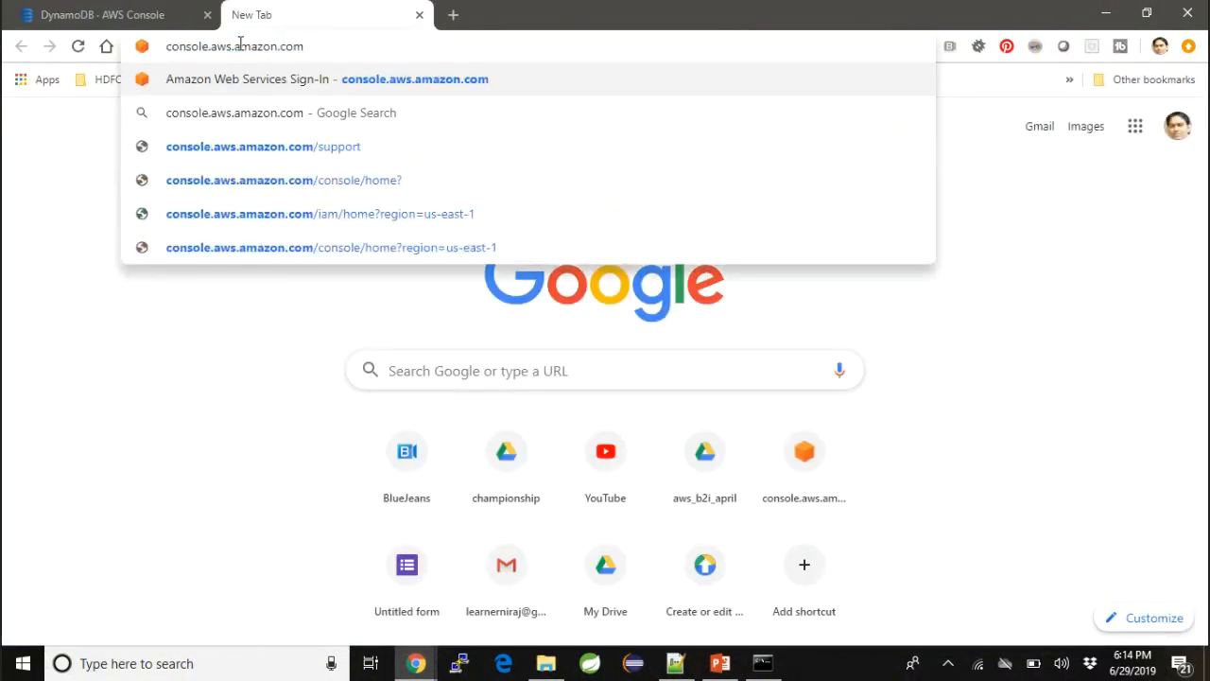
pyautogui.press('Return')
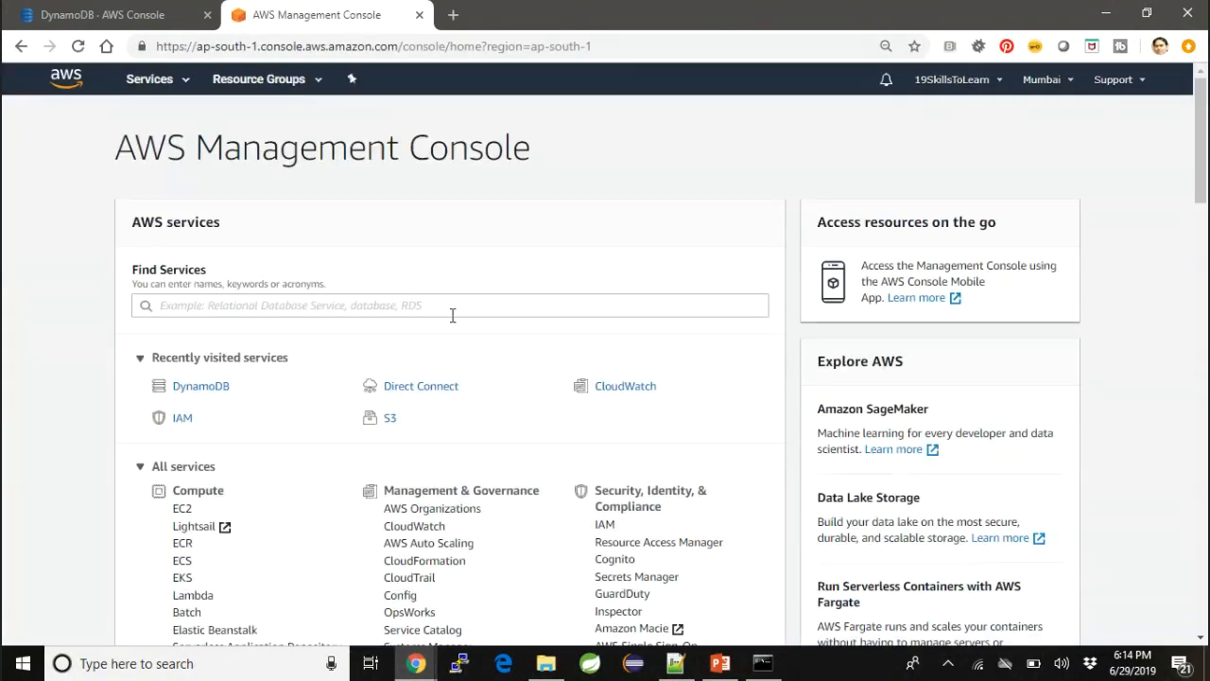
pyautogui.click(609, 392)
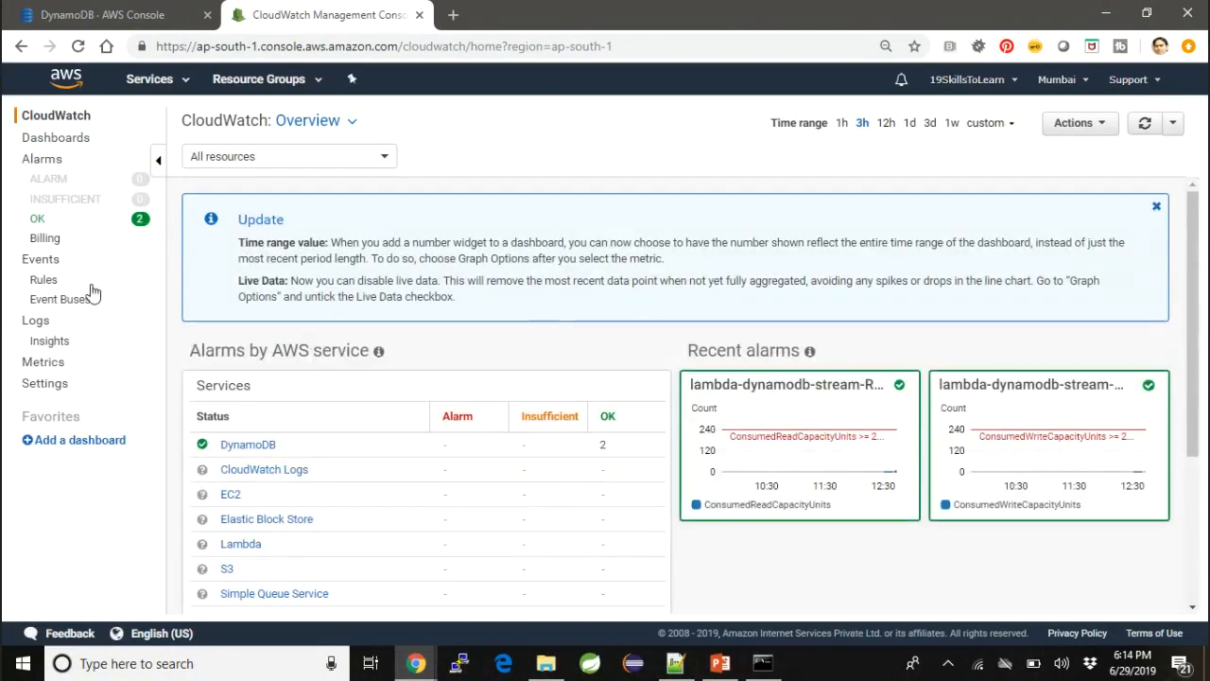
# - Open the /aws/lambda/ProcessDynamoDBRecords log group and view the events of its existing log stream
pyautogui.click(42, 322)
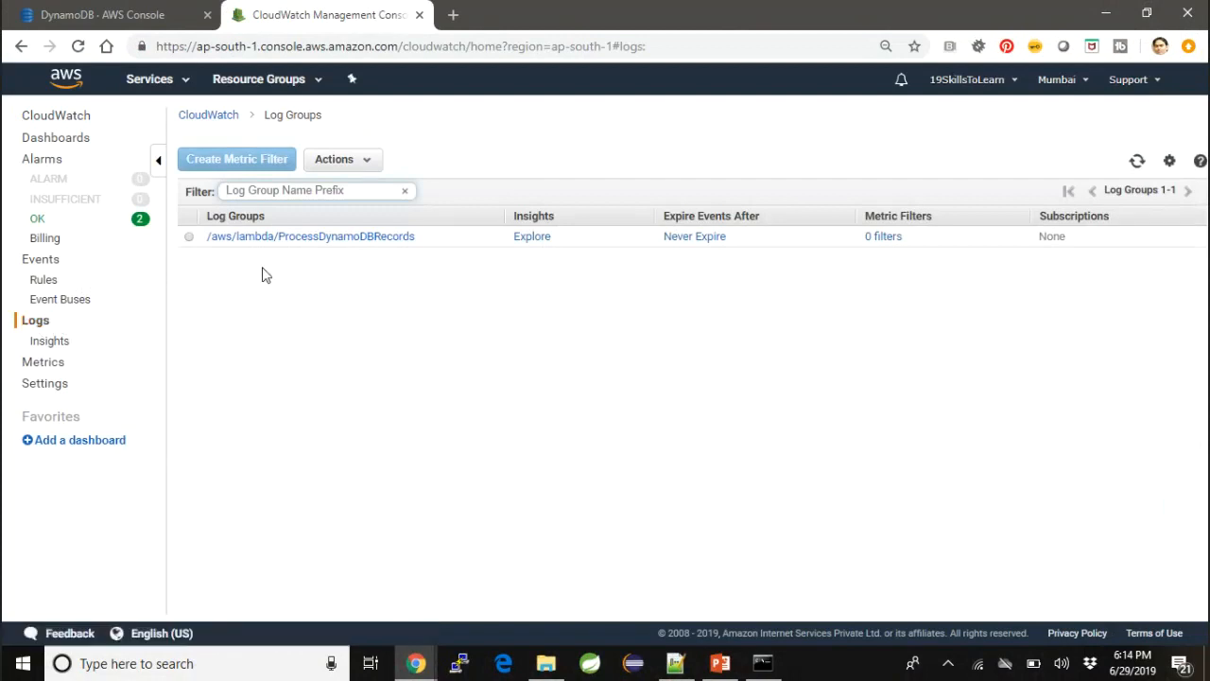
pyautogui.click(295, 239)
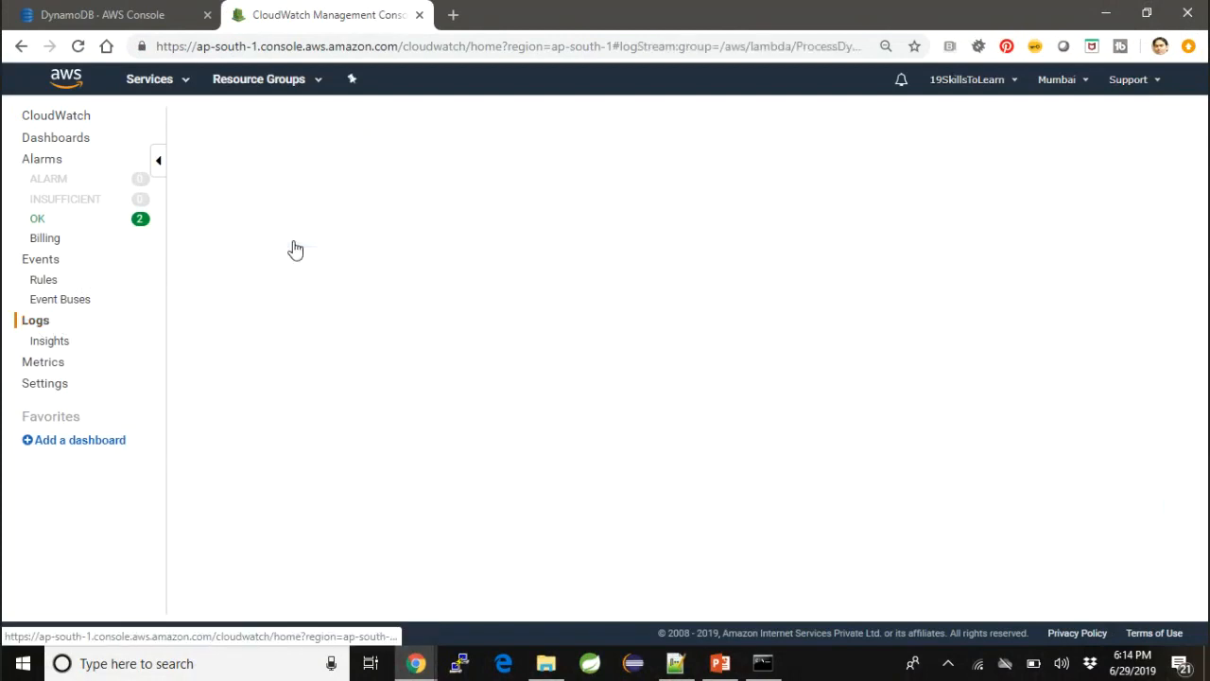
pyautogui.click(295, 244)
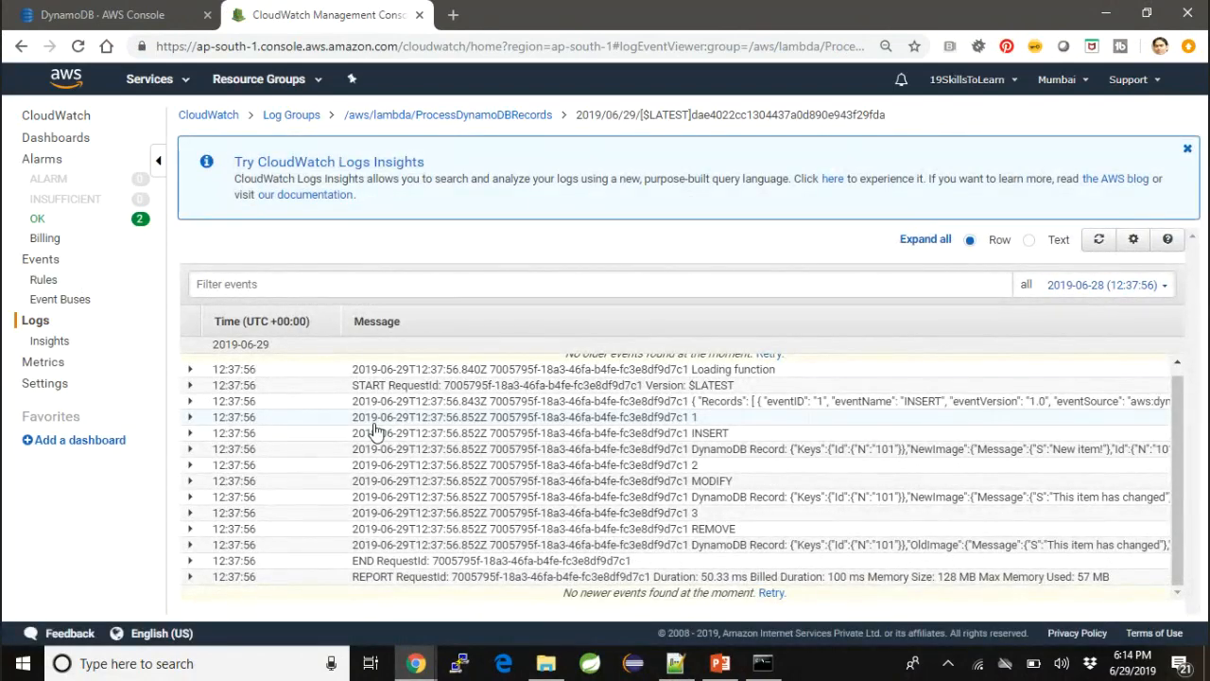
# - Delete the old log stream from the /aws/lambda/ProcessDynamoDBRecords log group
pyautogui.click(416, 122)
pyautogui.click(189, 237)
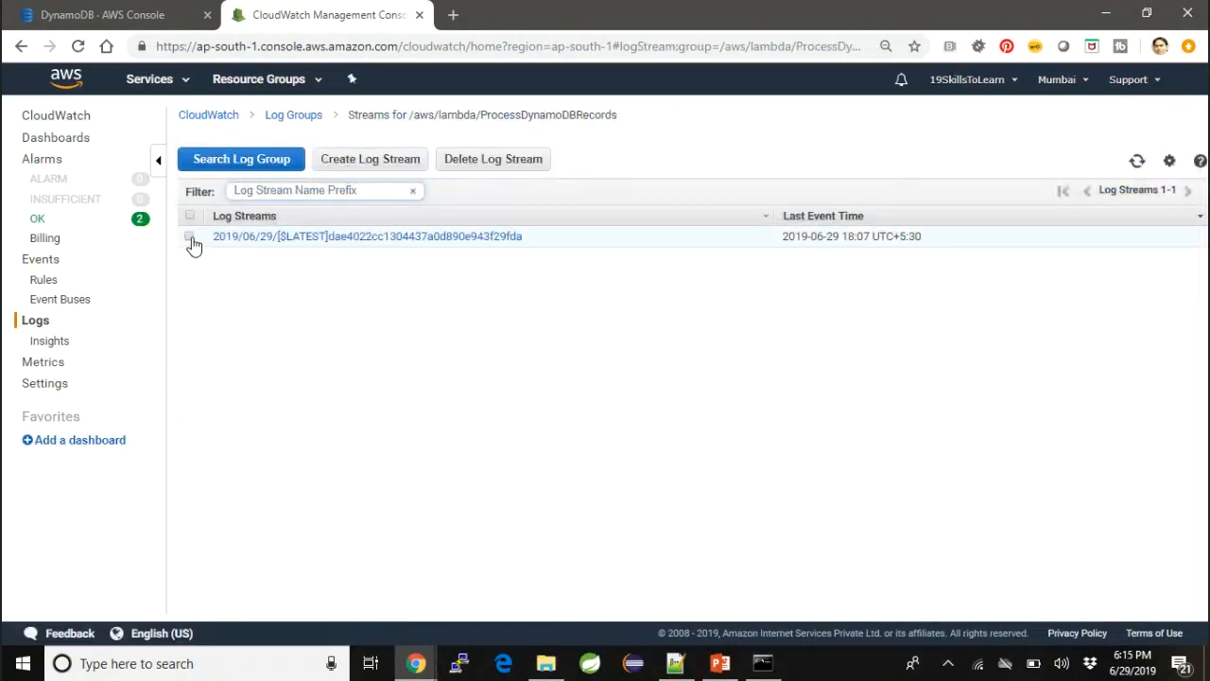
pyautogui.click(491, 161)
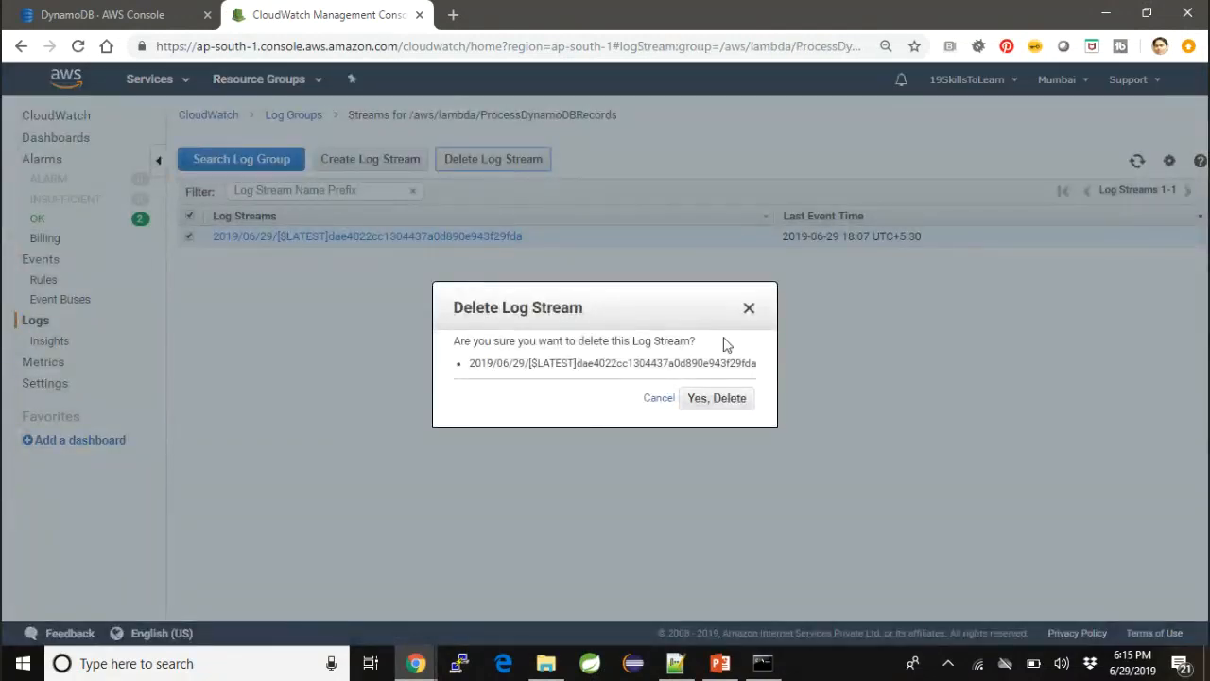
pyautogui.click(710, 408)
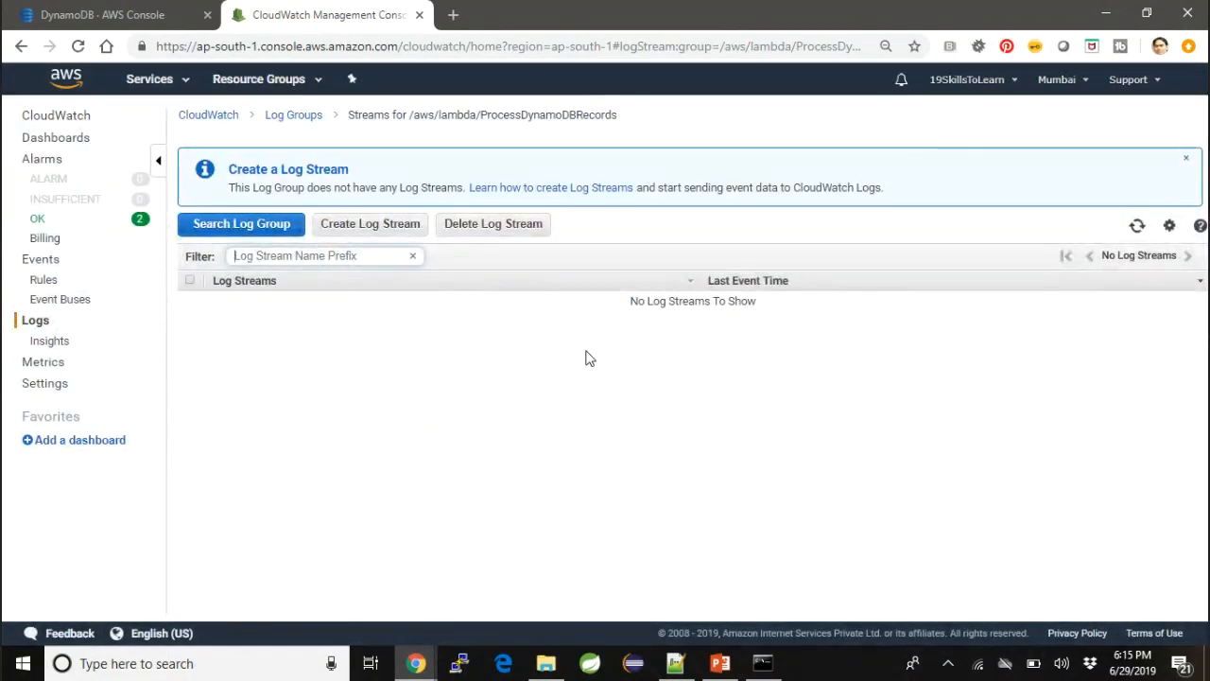
# - Save the pending item 100 in the DynamoDB tab and start another table item with id 101
pyautogui.click(173, 24)
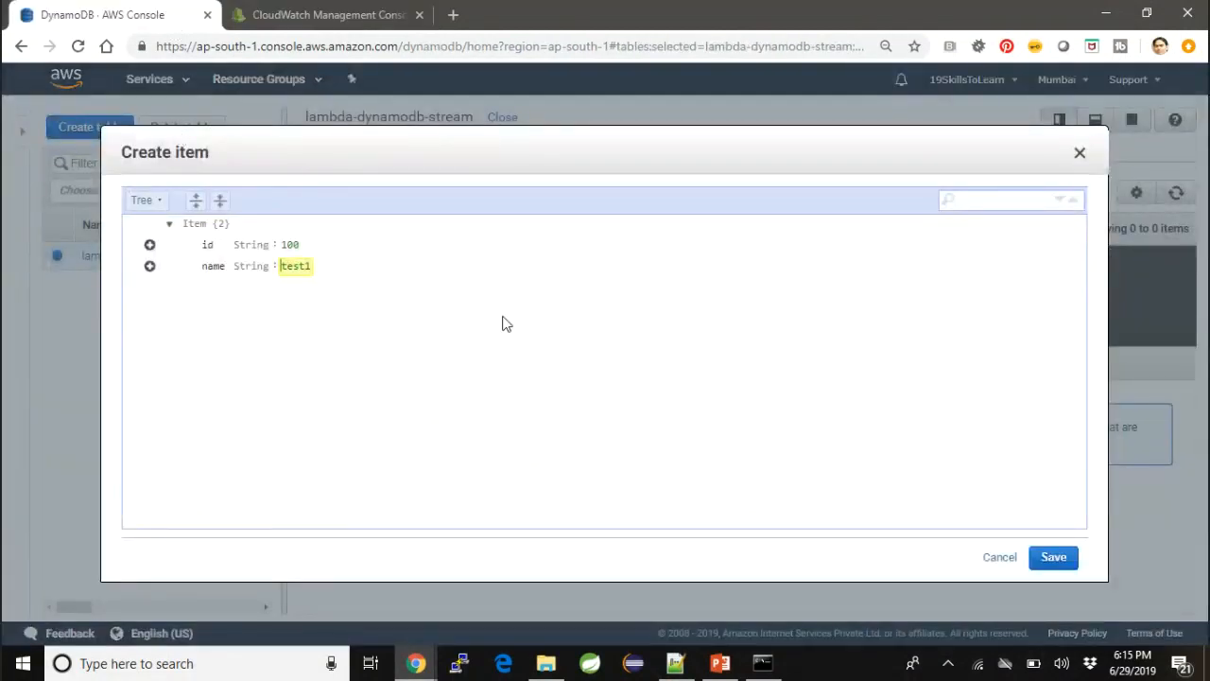
pyautogui.click(1054, 558)
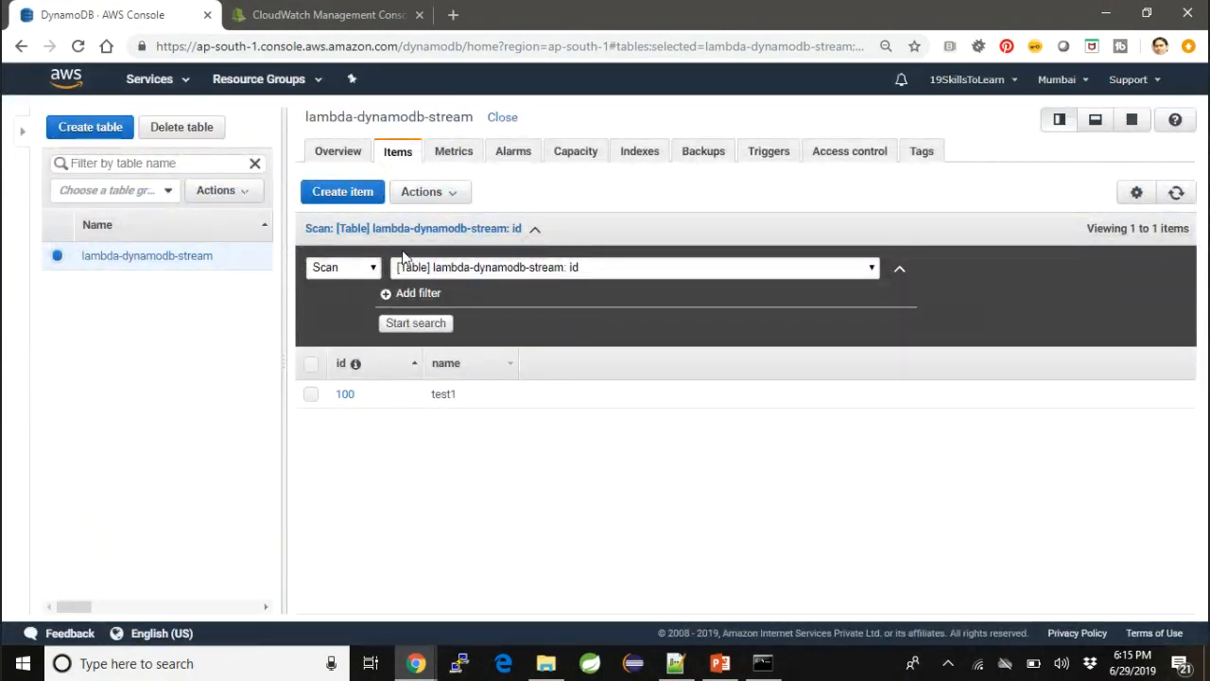
pyautogui.click(356, 191)
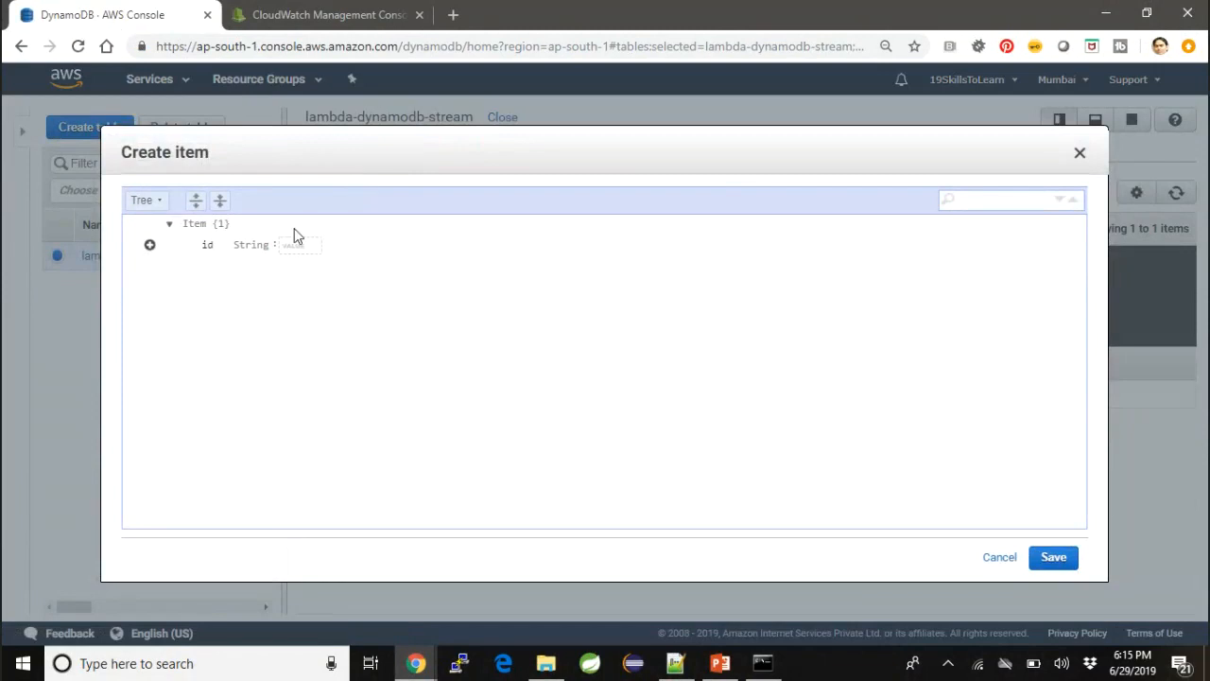
pyautogui.click(295, 242)
pyautogui.write('101')
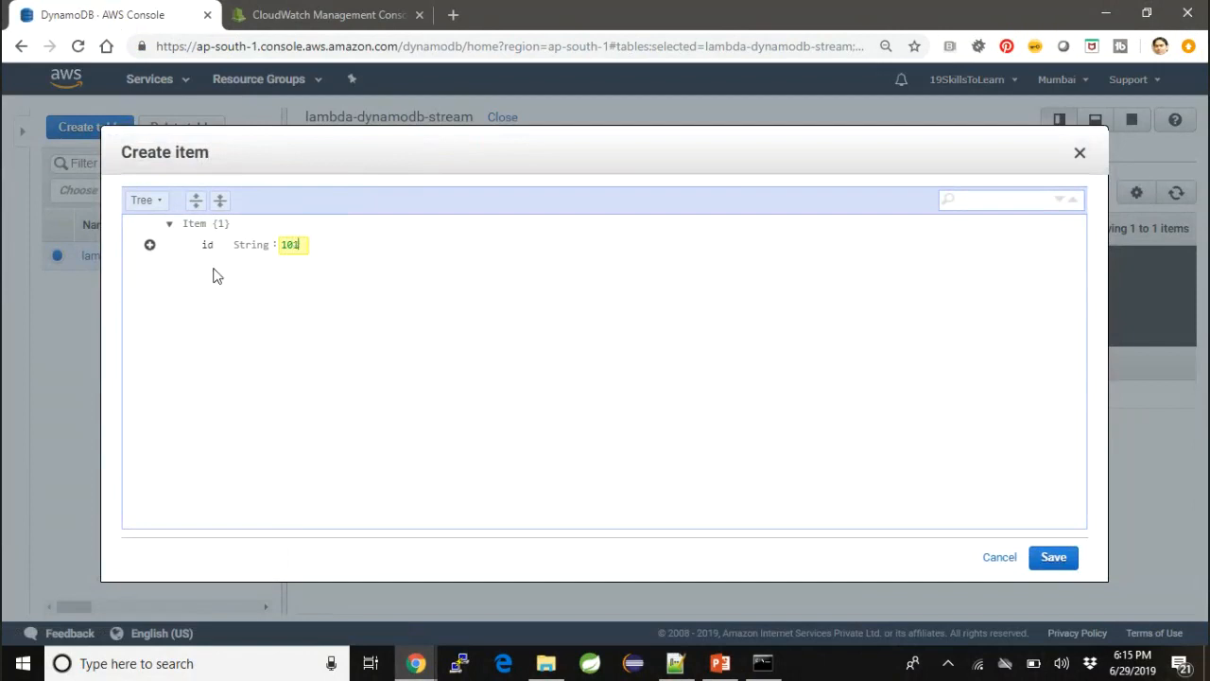
# - Append a String attribute called name with the value test2 to item 101 and save the item
pyautogui.click(150, 244)
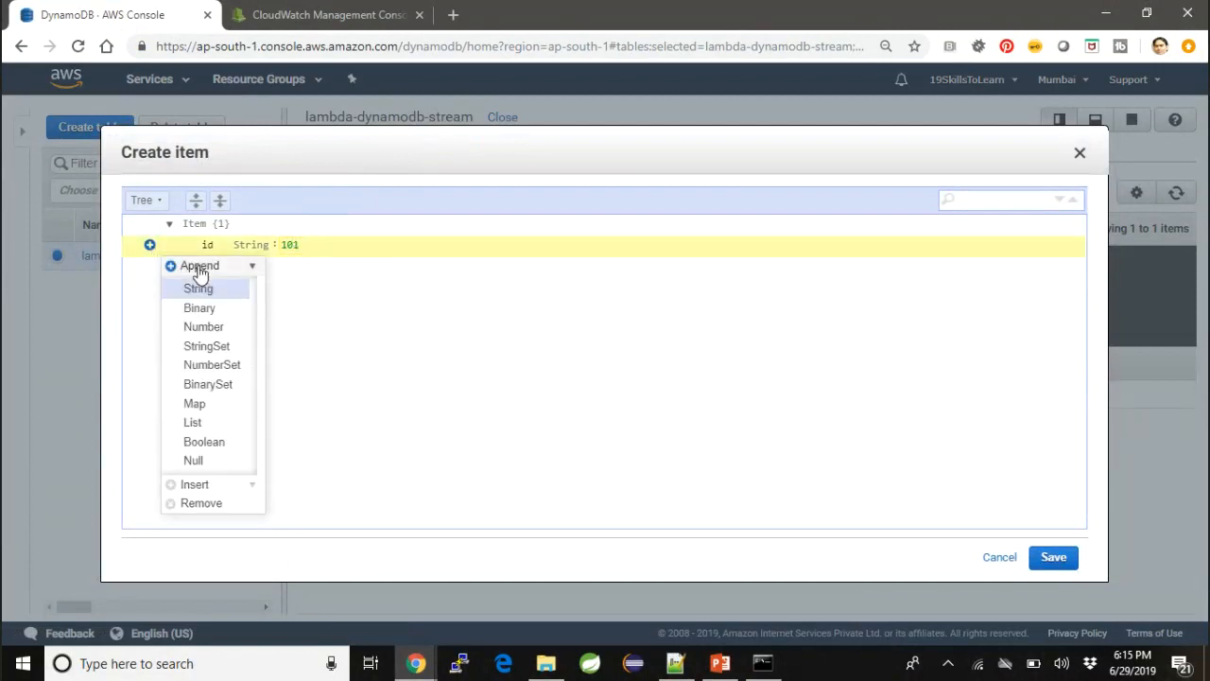
pyautogui.click(201, 288)
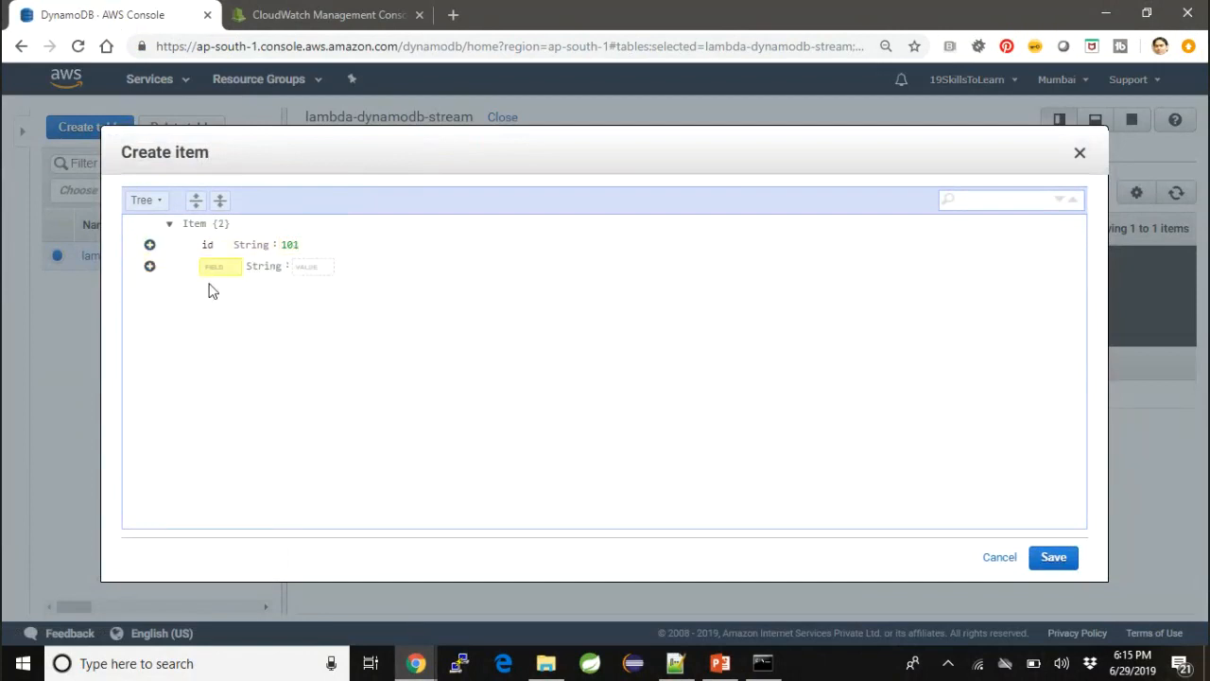
pyautogui.write('name')
pyautogui.press('Tab')
pyautogui.write('test')
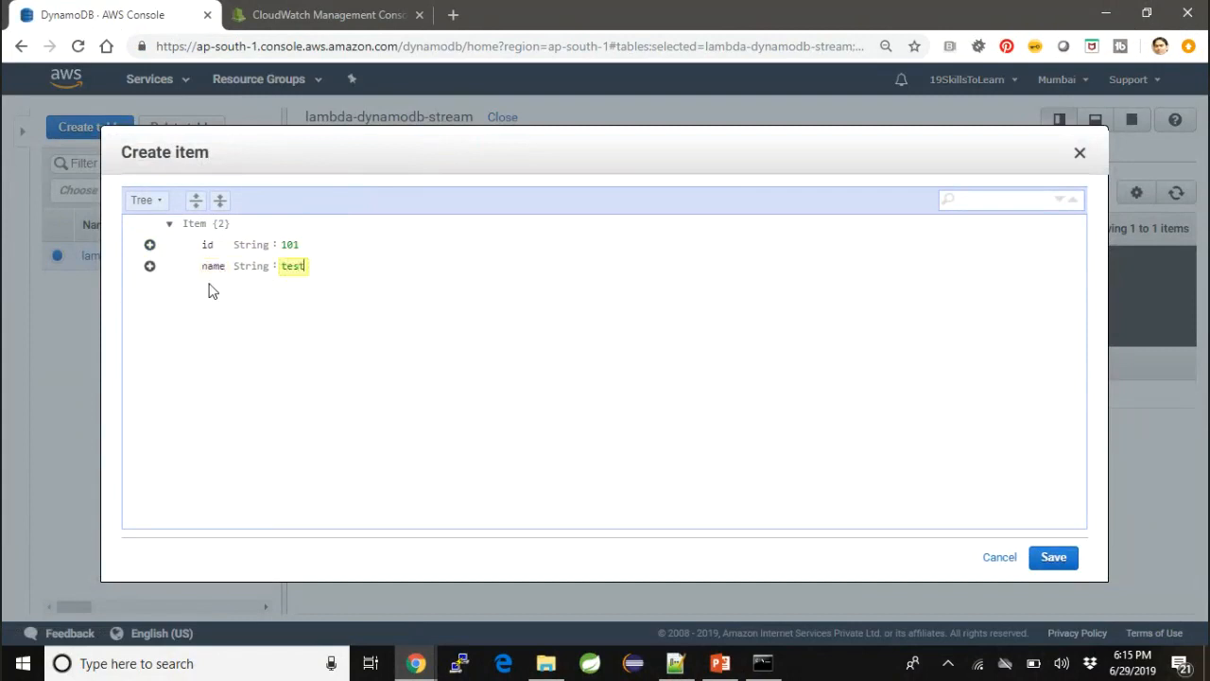
pyautogui.write('2')
pyautogui.click(1050, 558)
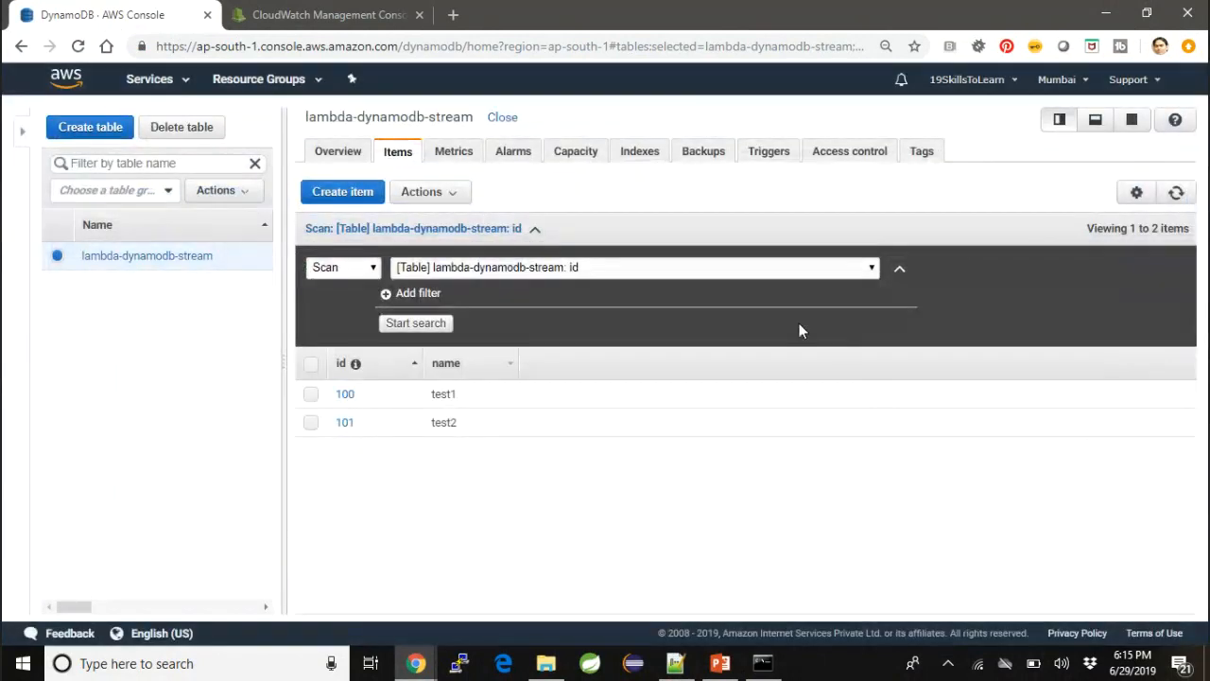
# - Switch to the CloudWatch tab, refresh the ProcessDynamoDBRecords log streams and open the newly listed stream
pyautogui.click(303, 11)
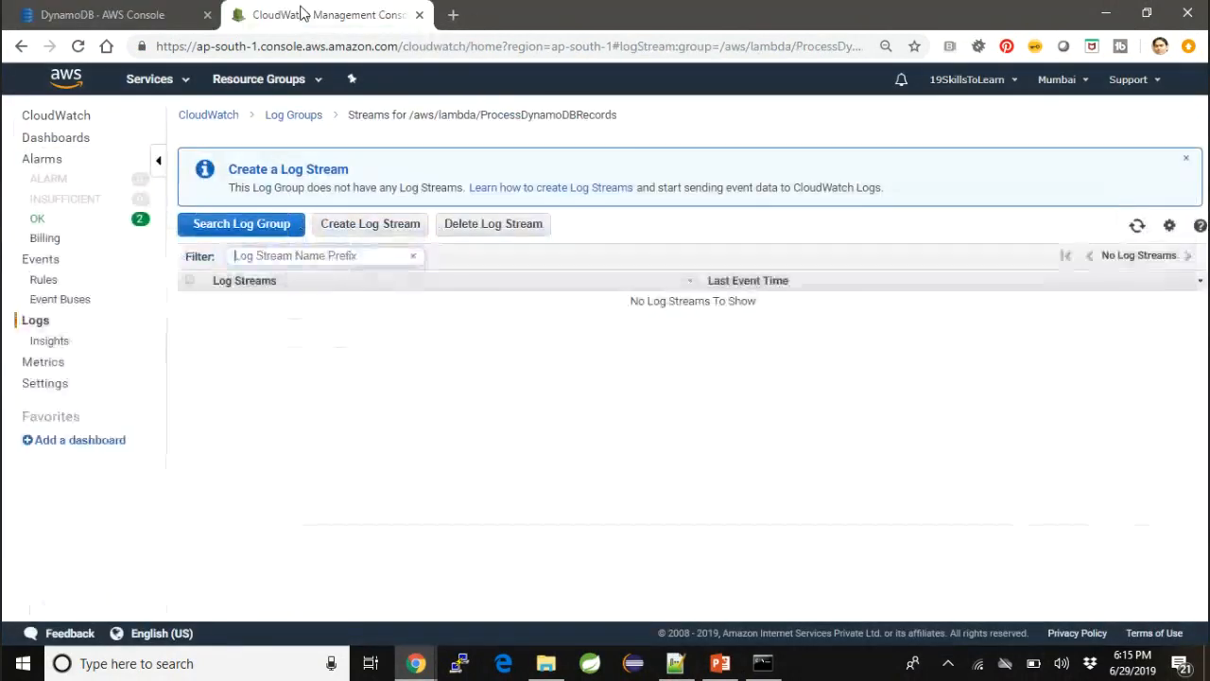
pyautogui.click(1136, 227)
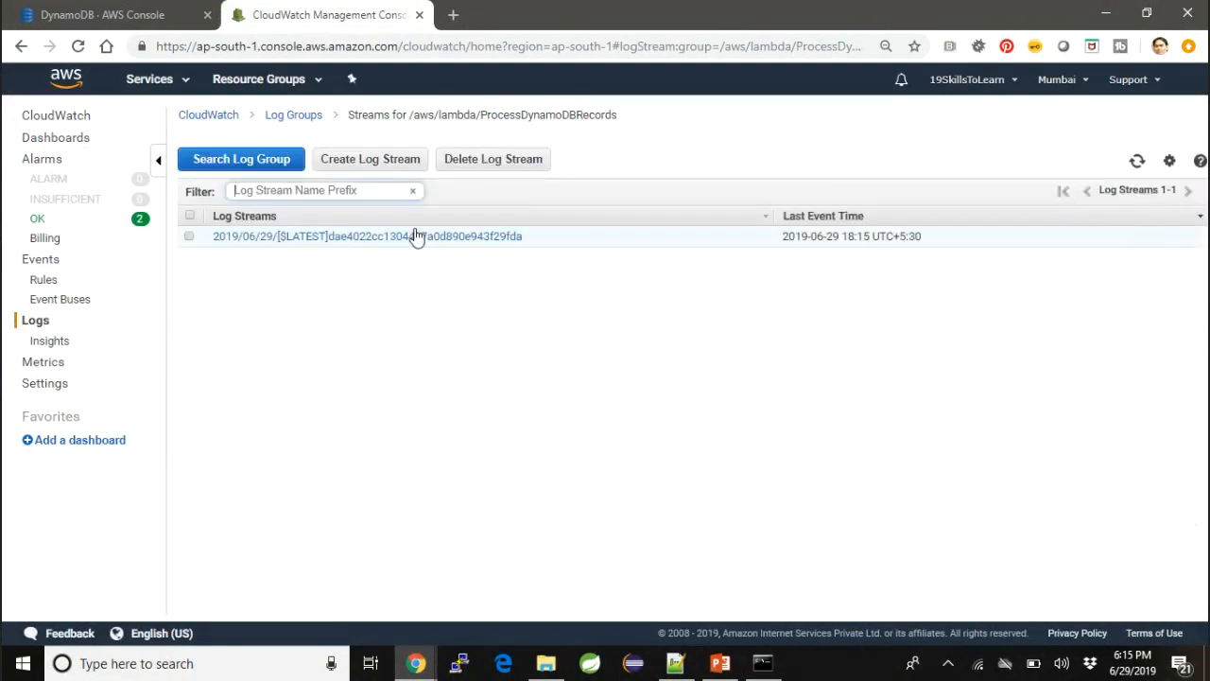
pyautogui.click(416, 236)
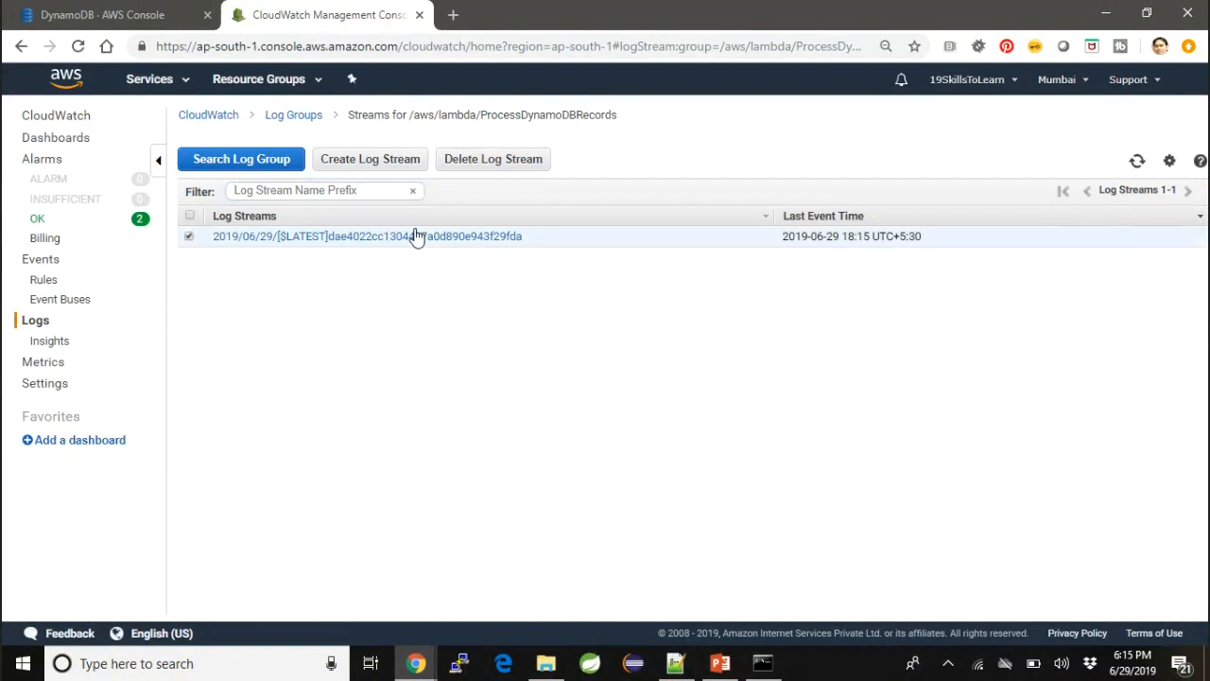
pyautogui.click(416, 235)
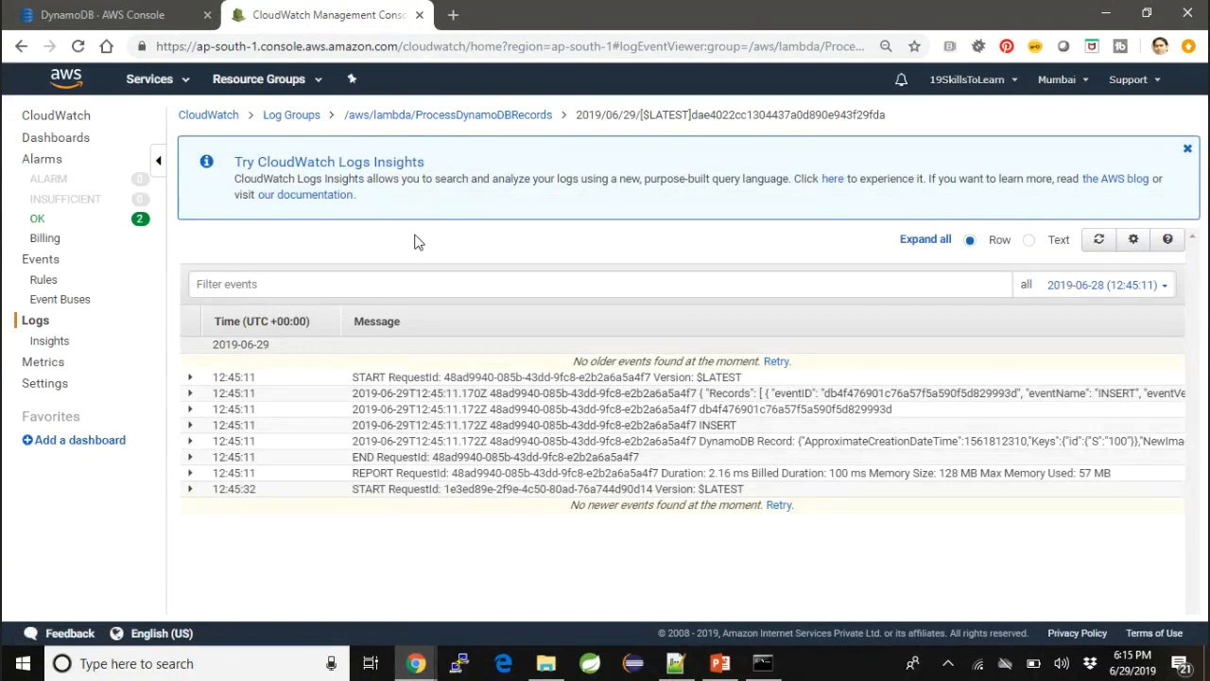
# - Expand the DynamoDB Record log event for id 100, check the name value in its NewImage and collapse it
pyautogui.click(1073, 443)
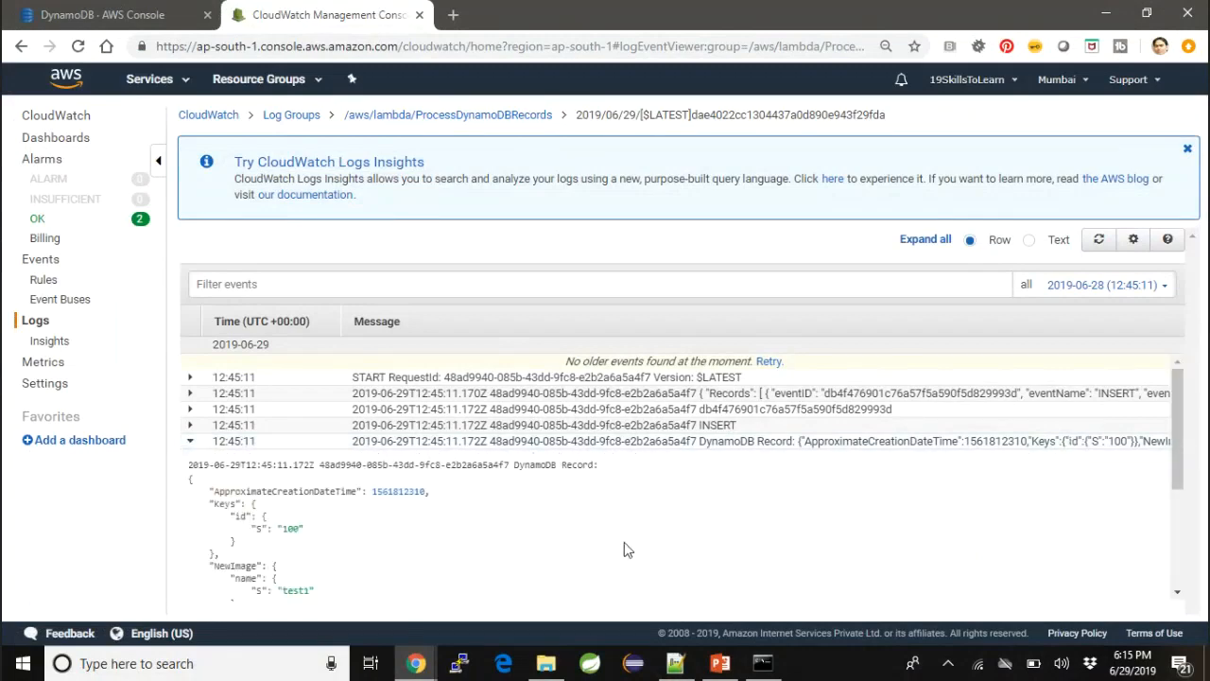
pyautogui.scroll(-4, 624, 549)
pyautogui.scroll(4, 624, 550)
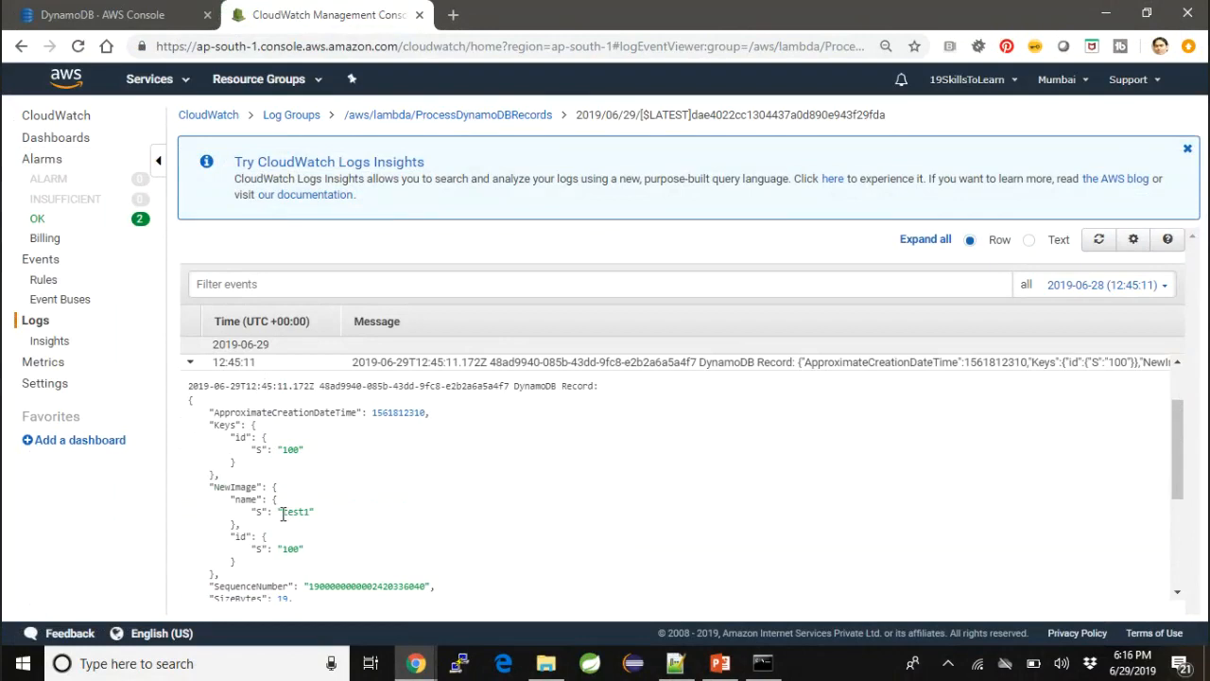
pyautogui.moveTo(282, 512); pyautogui.dragTo(312, 511)
pyautogui.click(433, 367)
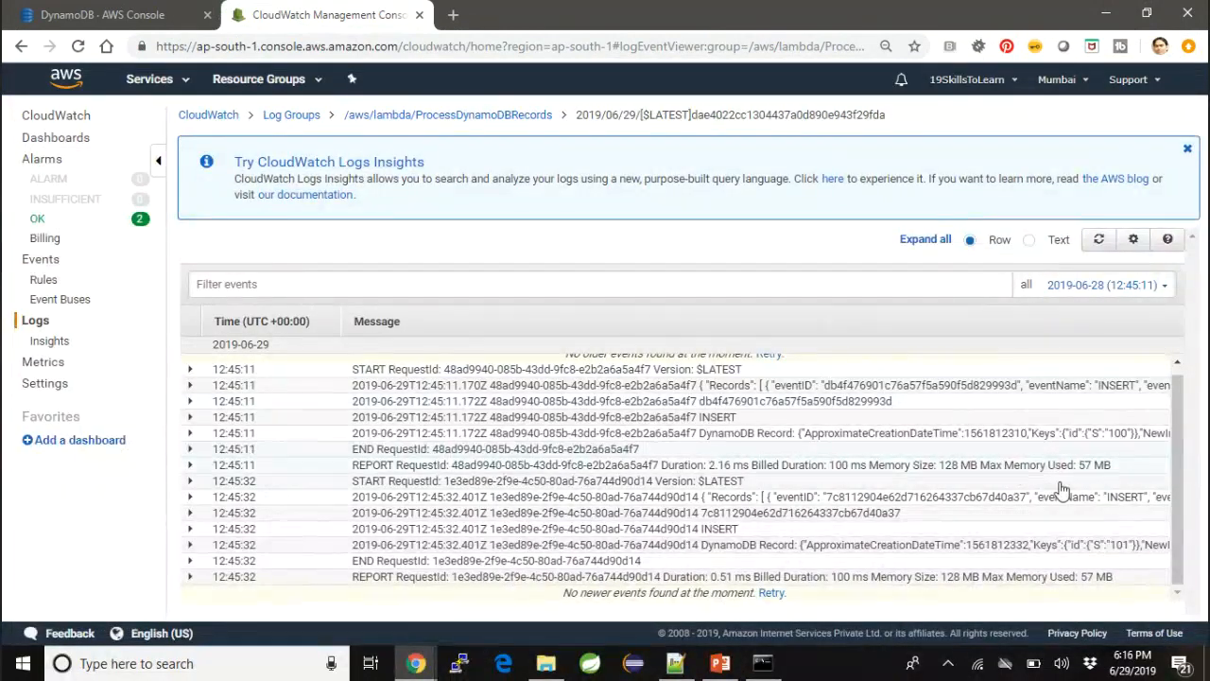
# - Expand the DynamoDB Record log event for id 101, review its NewImage and stream view type, and return to the log streams list
pyautogui.click(1000, 545)
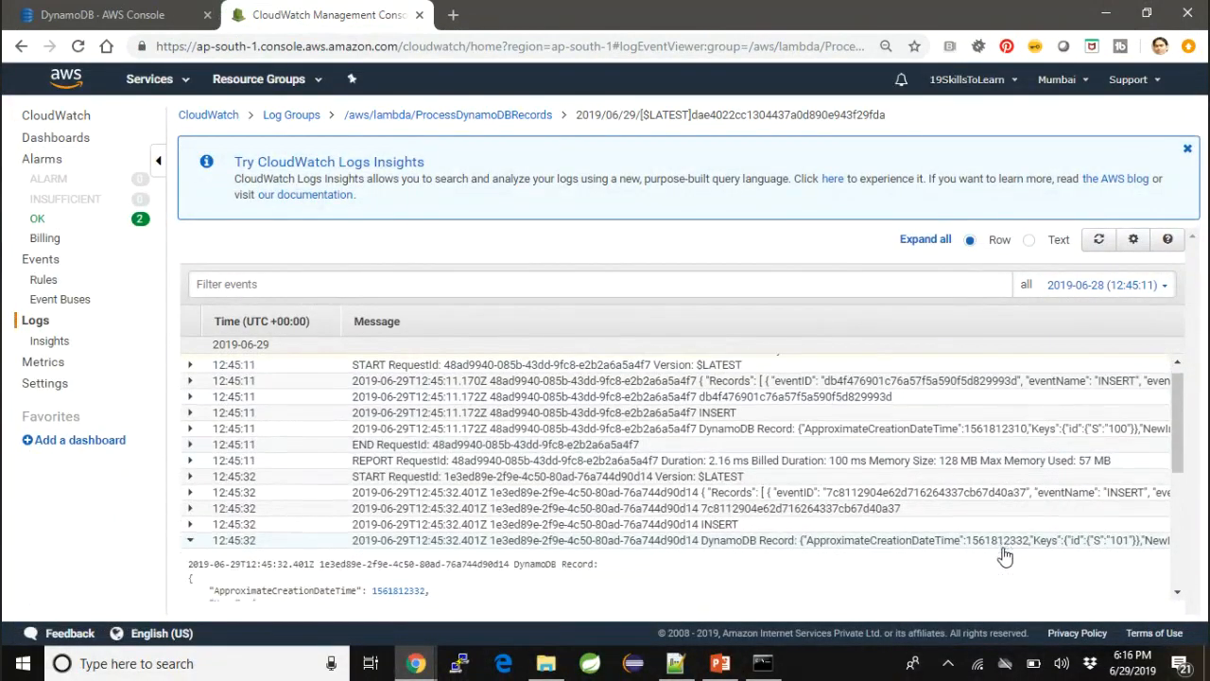
pyautogui.scroll(-5, 1005, 556)
pyautogui.scroll(3, 1005, 556)
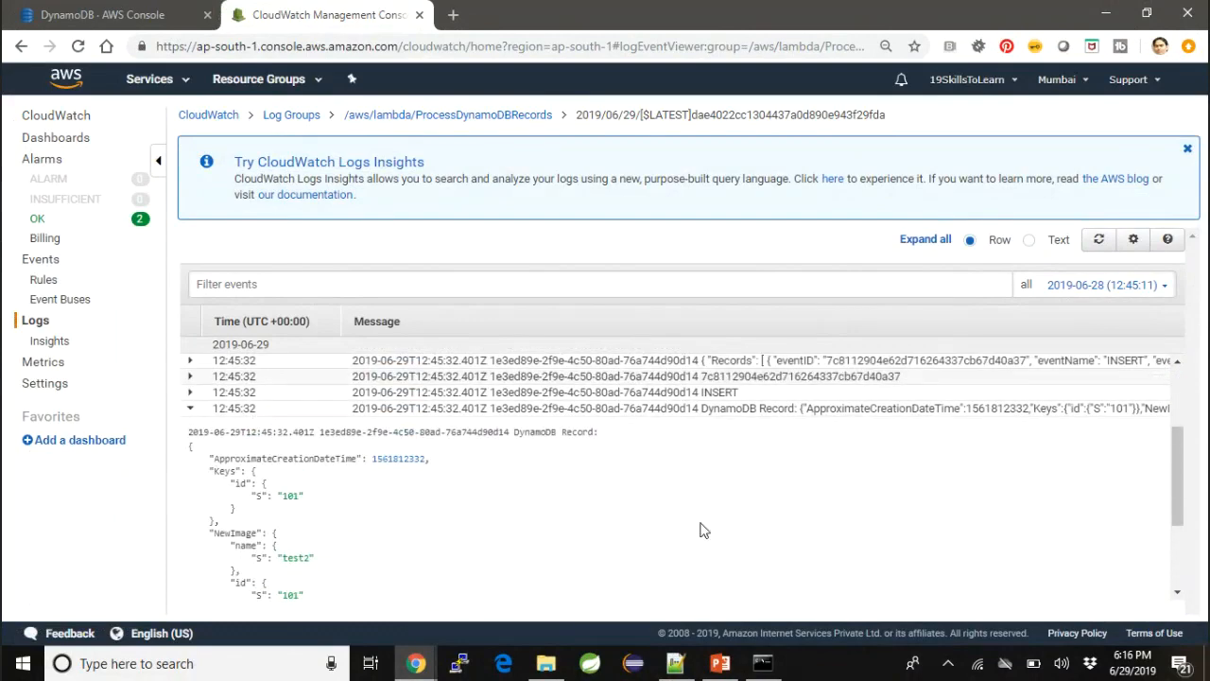
pyautogui.scroll(-3, 411, 521)
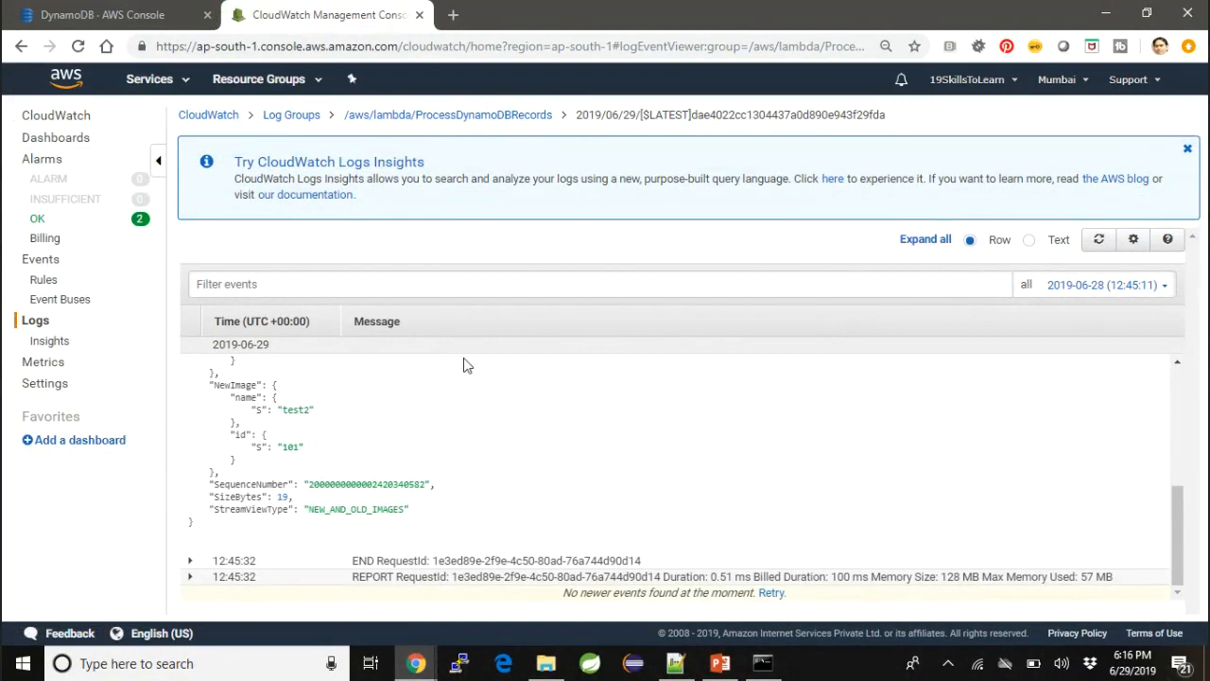
pyautogui.click(501, 115)
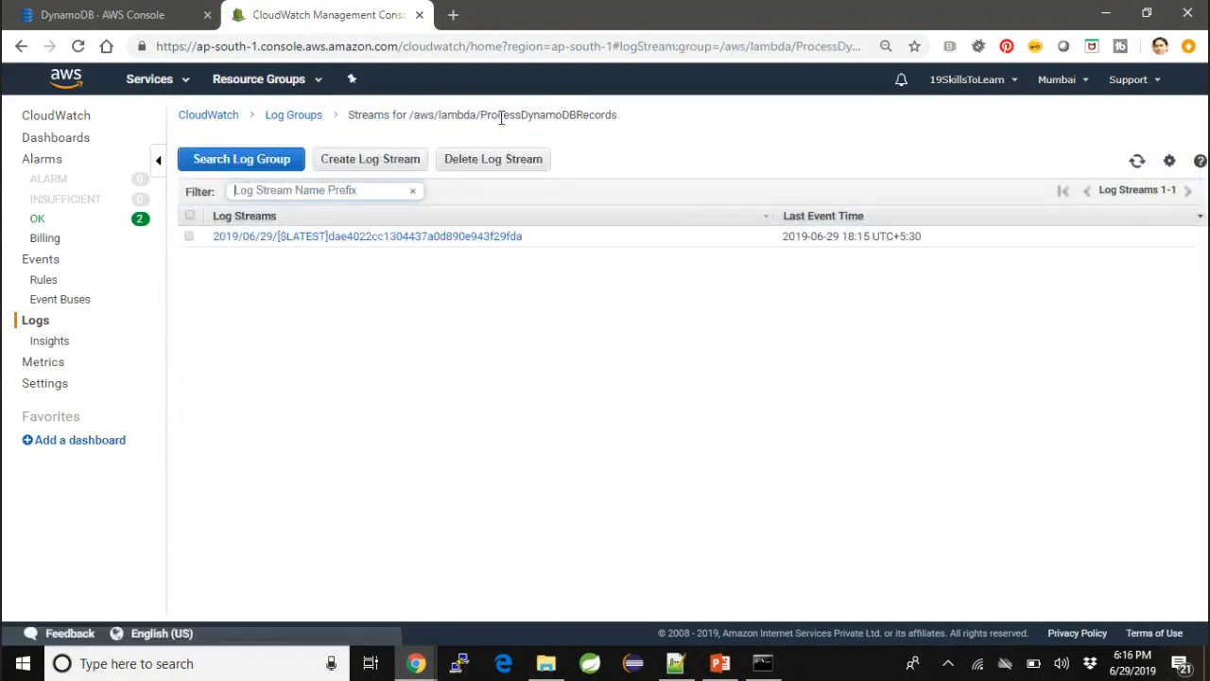
# - Open the AWS Management Console at console.aws.amazon.com in a new browser tab
pyautogui.click(453, 16)
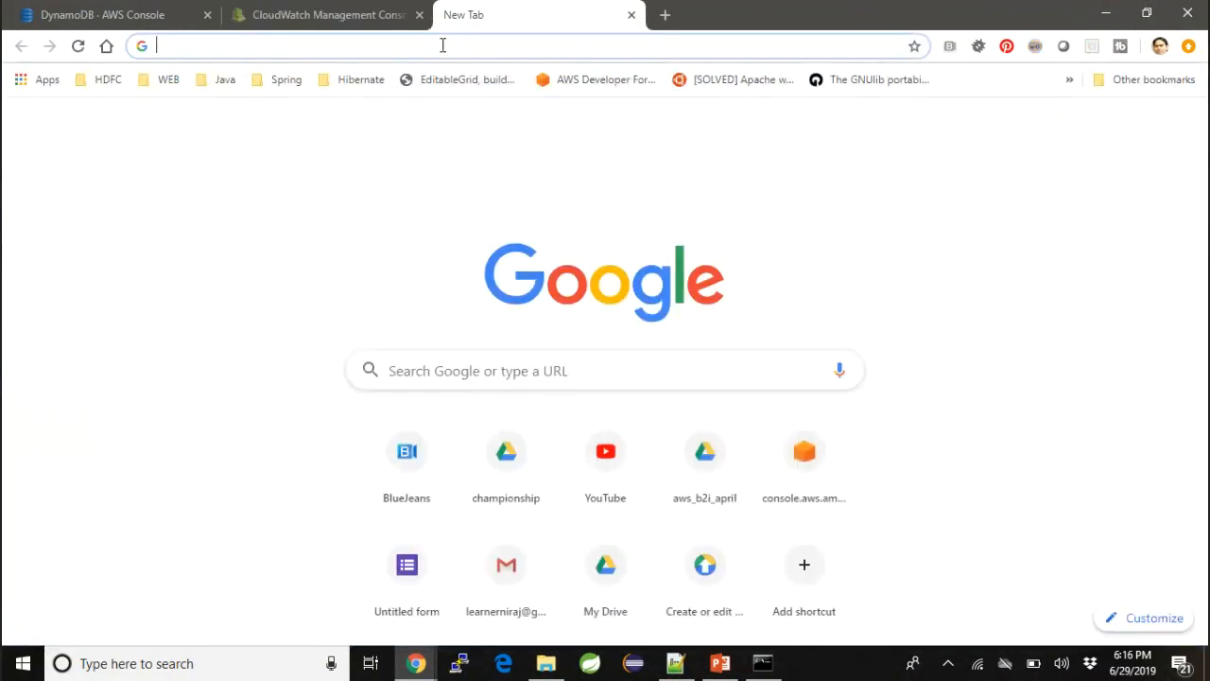
pyautogui.write('con')
pyautogui.press('Right')
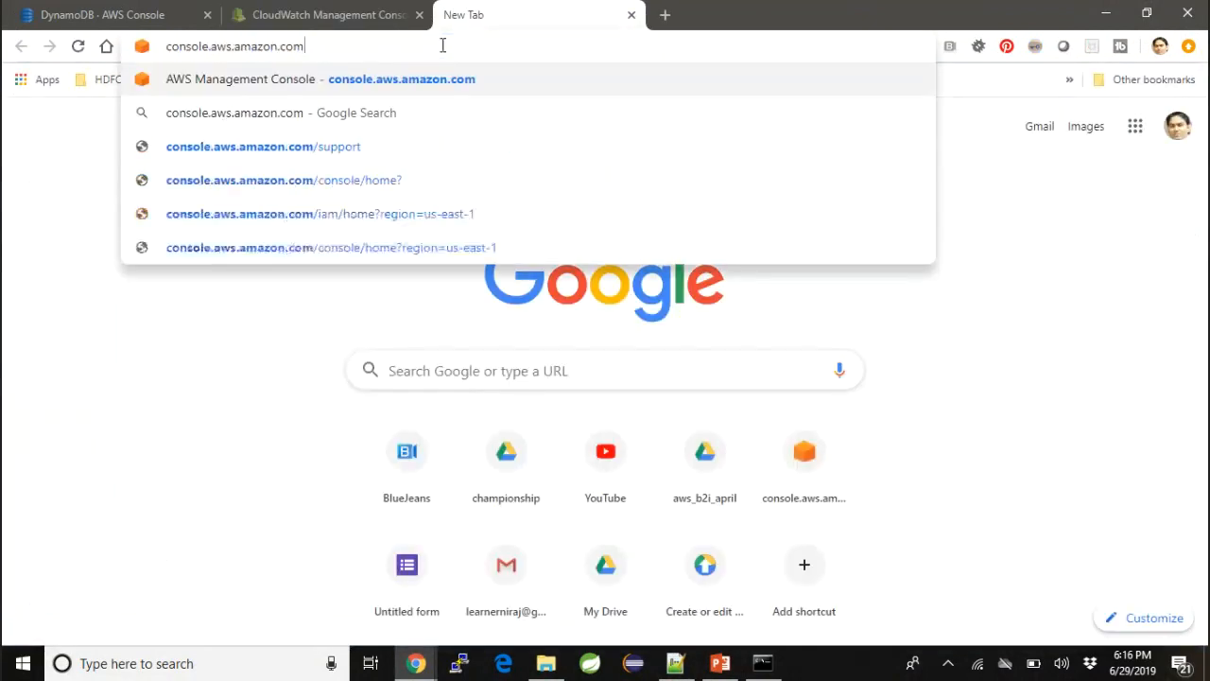
pyautogui.press('Return')
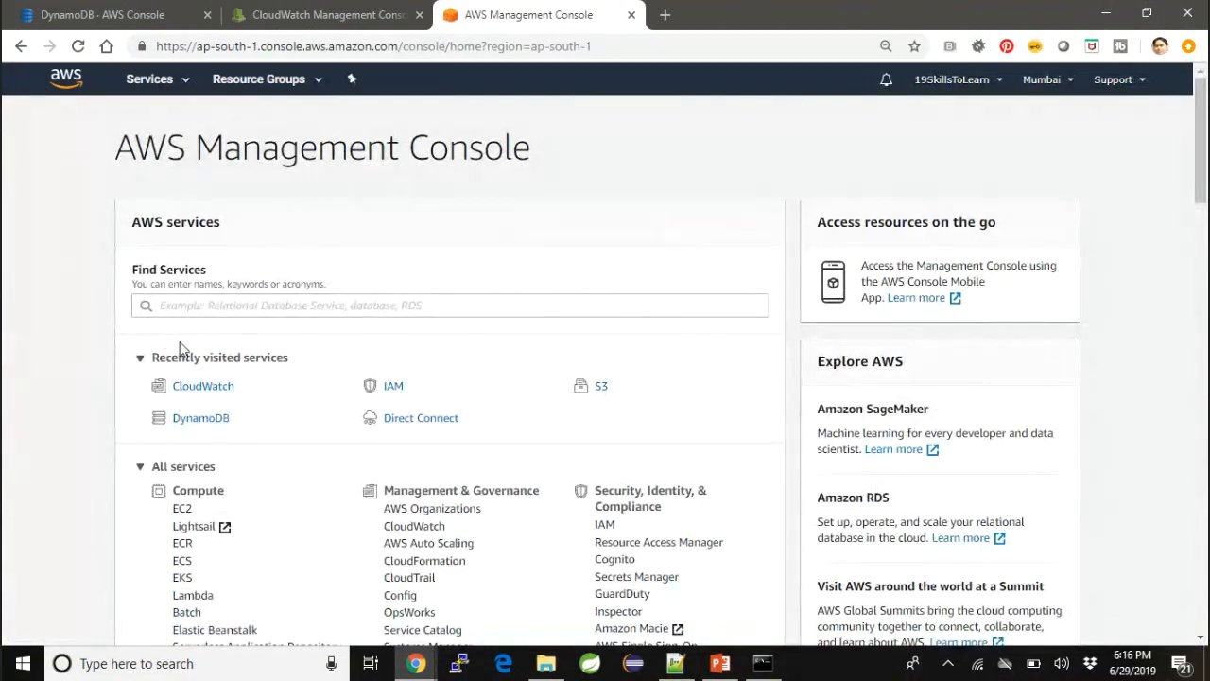
# - Find the Lambda service and open the ProcessDynamoDBRecords function
pyautogui.click(267, 306)
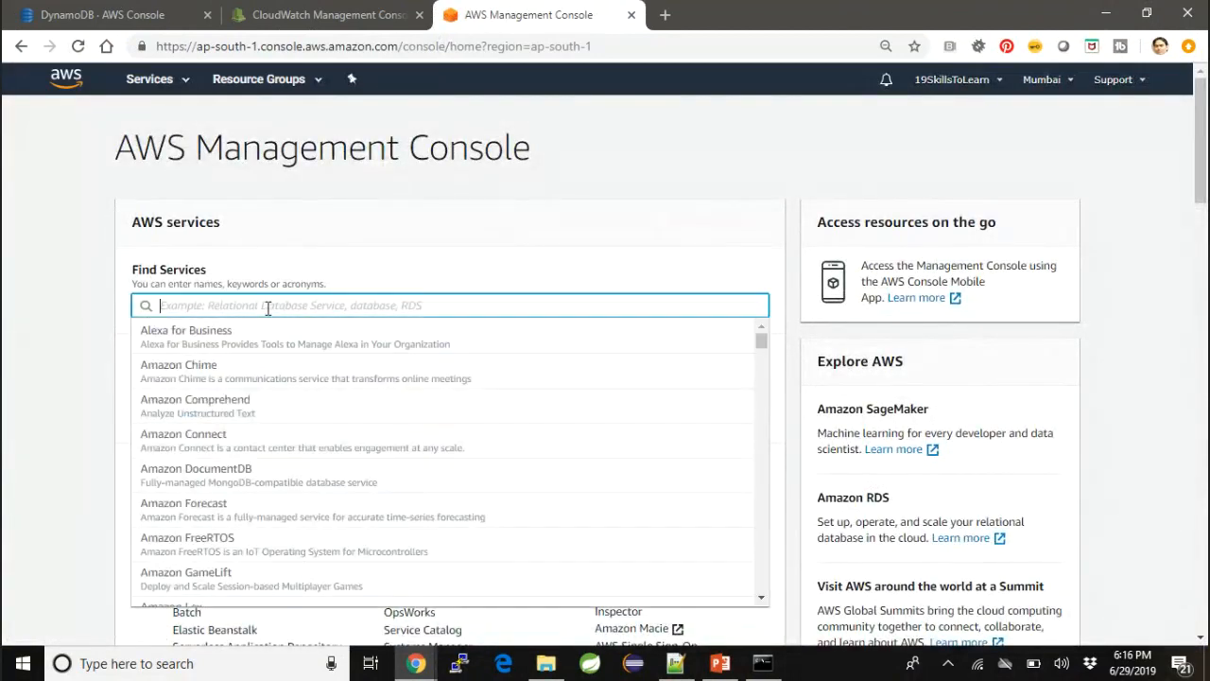
pyautogui.write('lam')
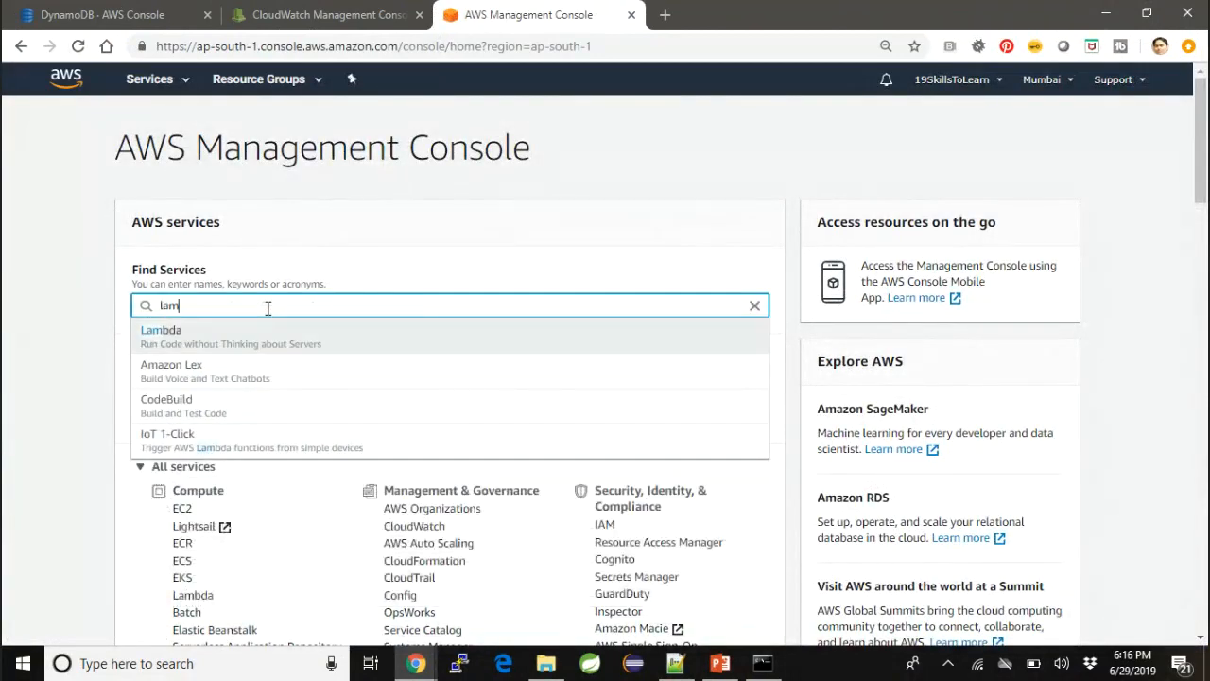
pyautogui.click(225, 346)
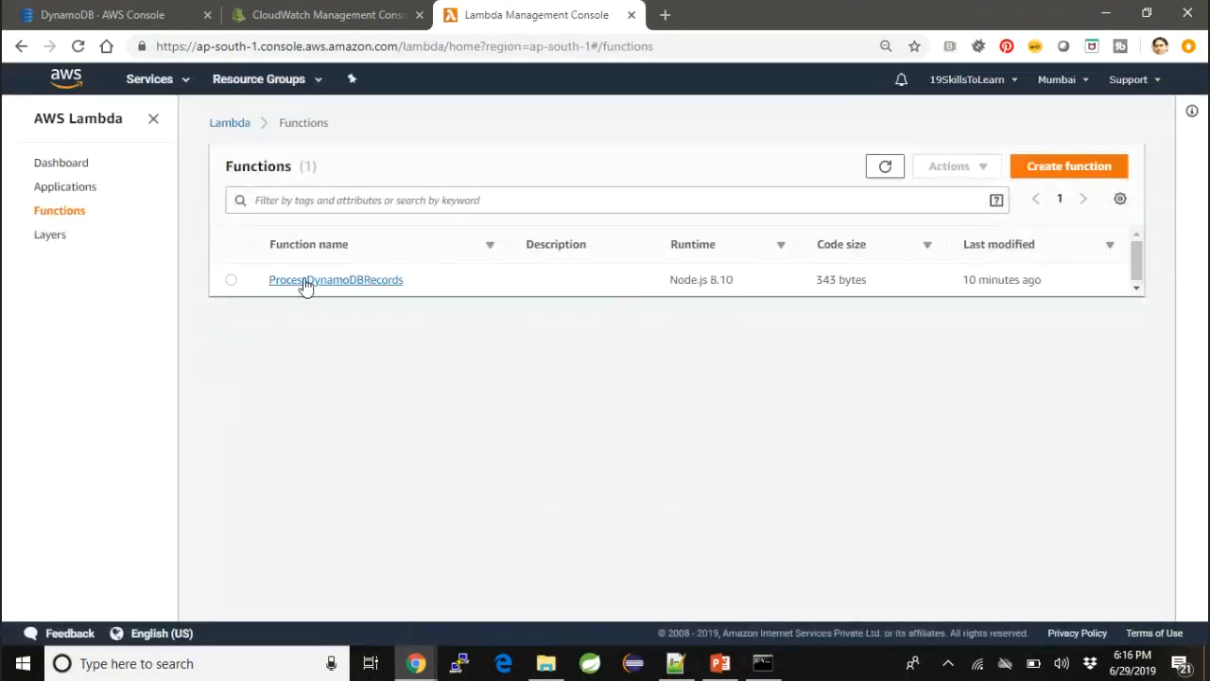
pyautogui.click(315, 281)
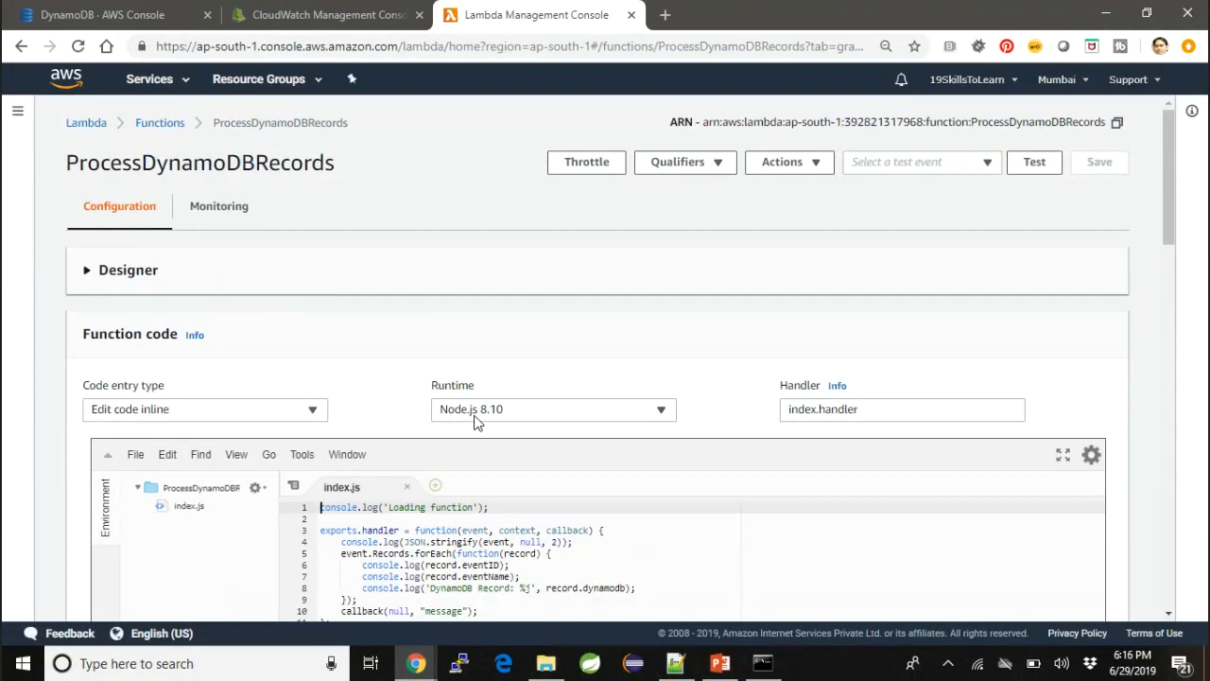
# - Examine the event and context parameters of the handler and the event's Records collection in index.js
pyautogui.scroll(-2, 514, 528)
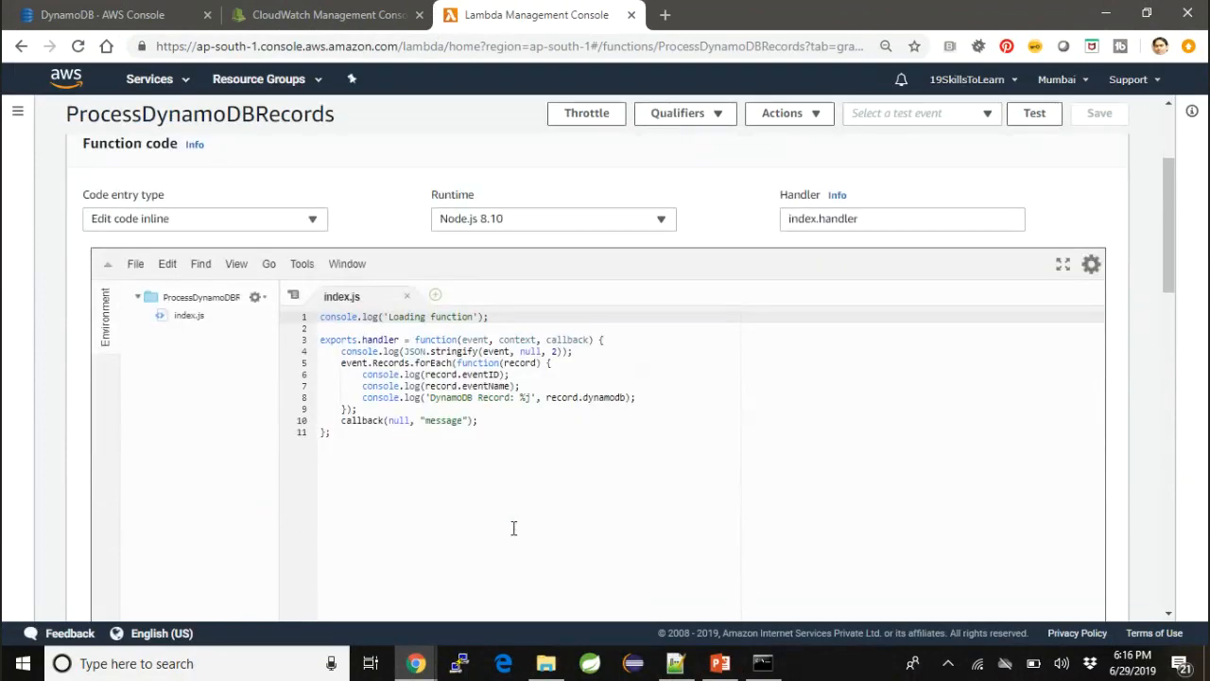
pyautogui.scroll(-1, 514, 528)
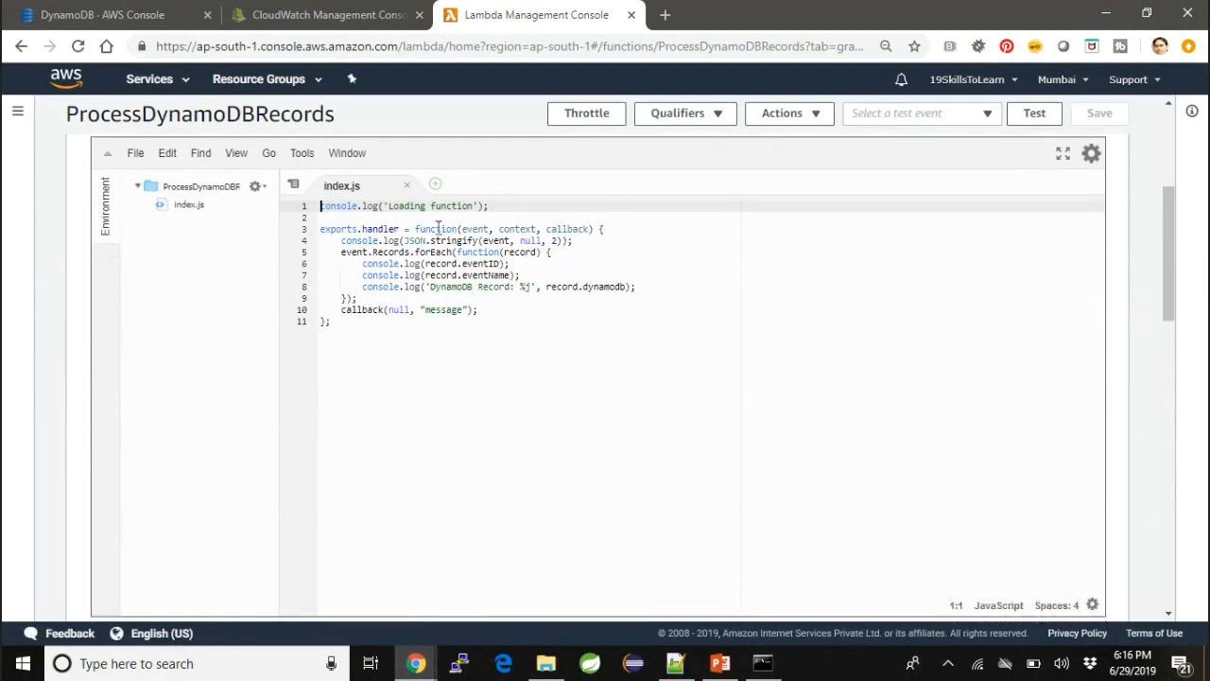
pyautogui.doubleClick(475, 228)
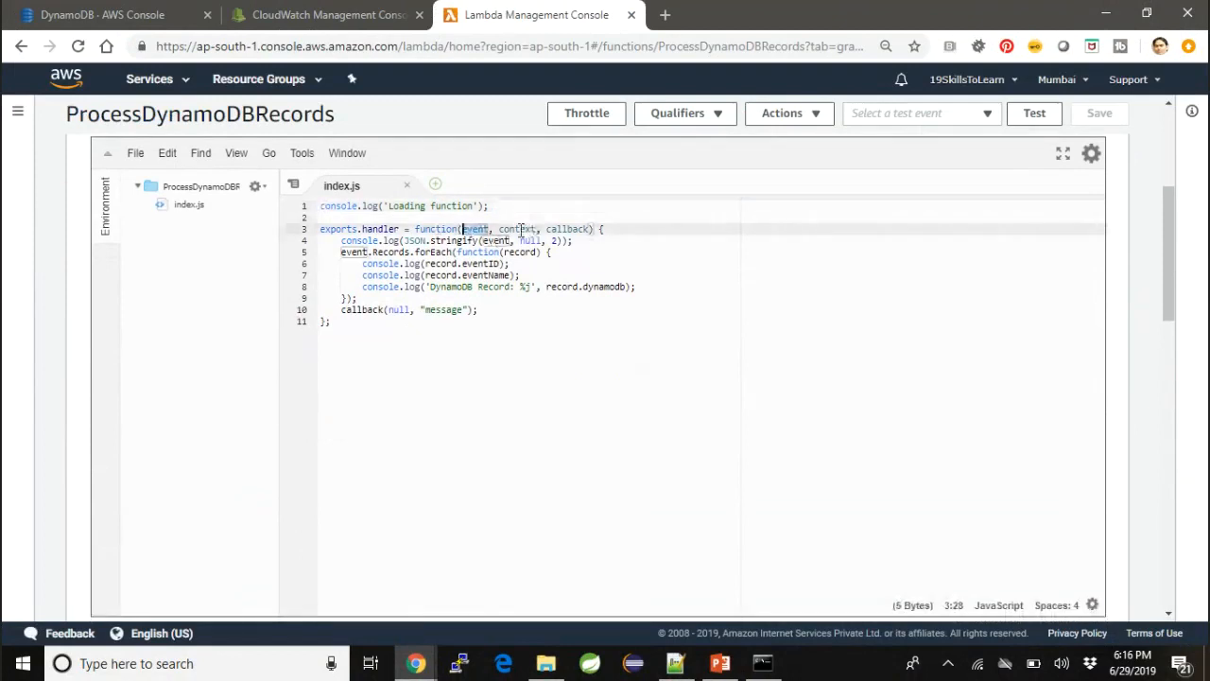
pyautogui.doubleClick(514, 230)
pyautogui.doubleClick(486, 228)
pyautogui.doubleClick(389, 252)
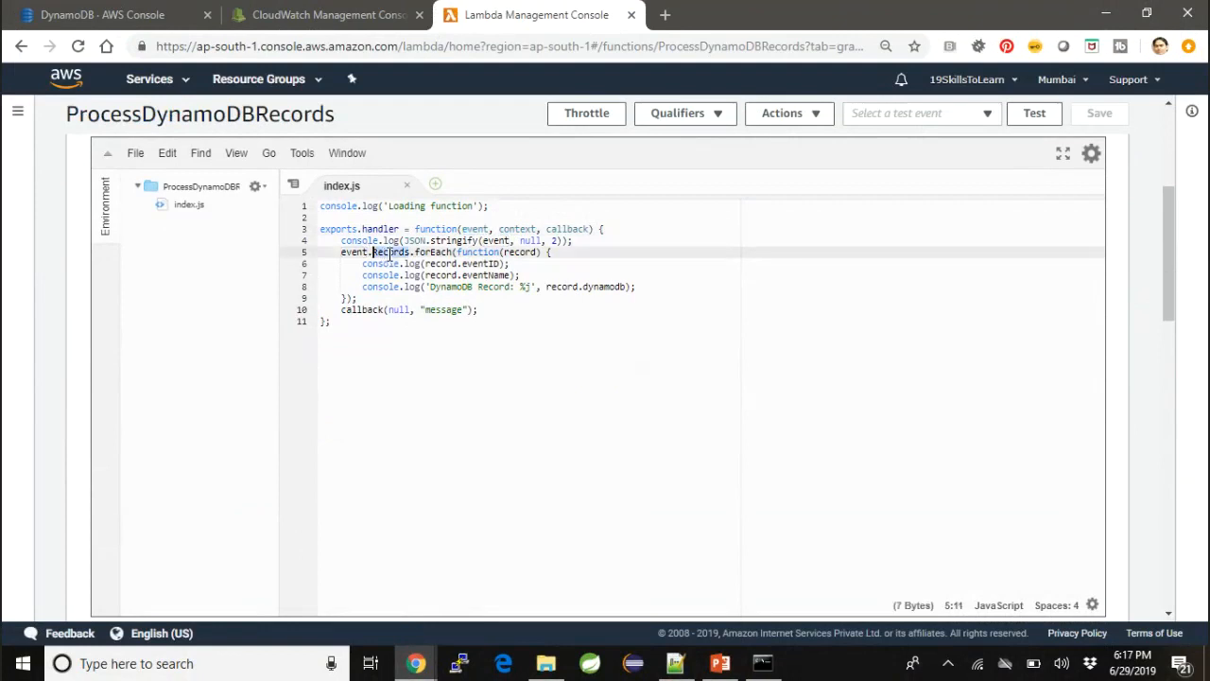
# - Examine the statements in the Records loop that log the eventID, eventName and DynamoDB record
pyautogui.doubleClick(482, 264)
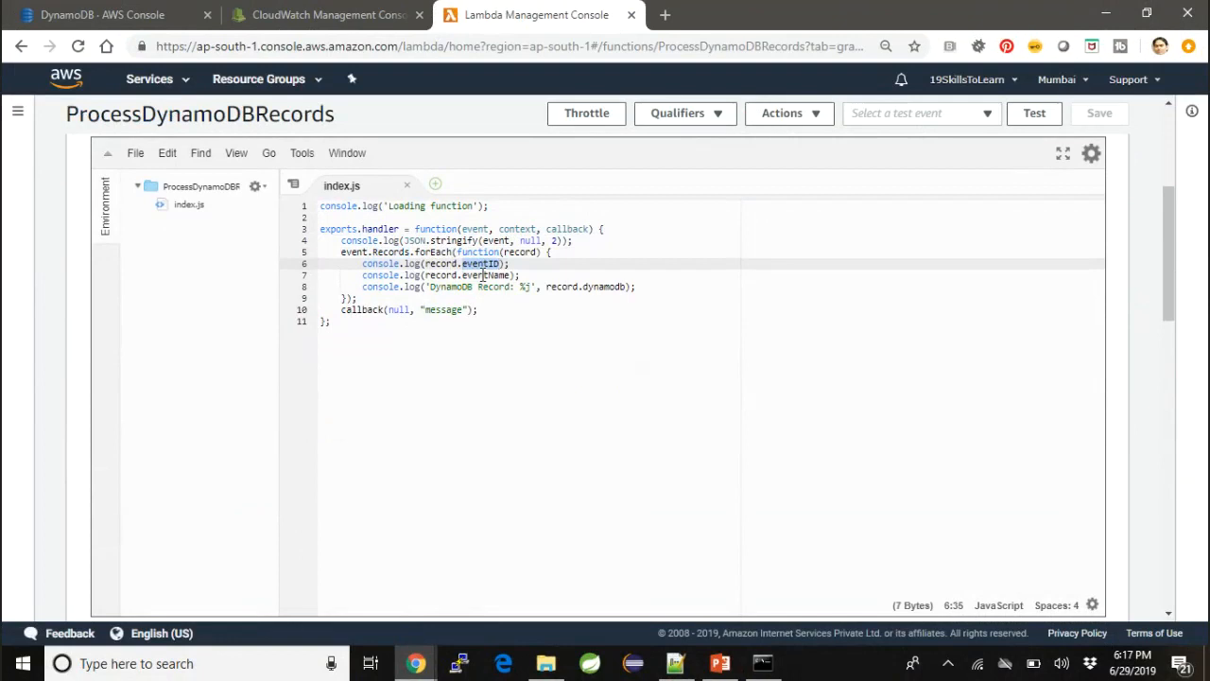
pyautogui.doubleClick(483, 274)
pyautogui.doubleClick(492, 264)
pyautogui.doubleClick(488, 274)
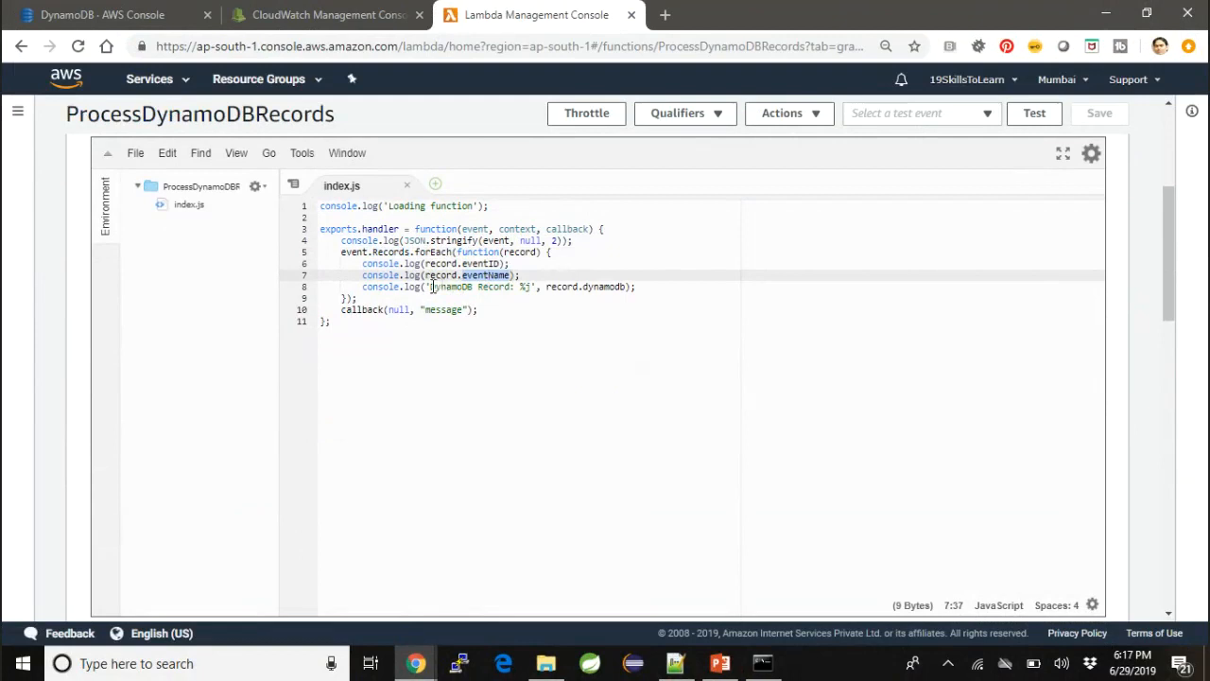
pyautogui.moveTo(430, 286); pyautogui.dragTo(622, 287)
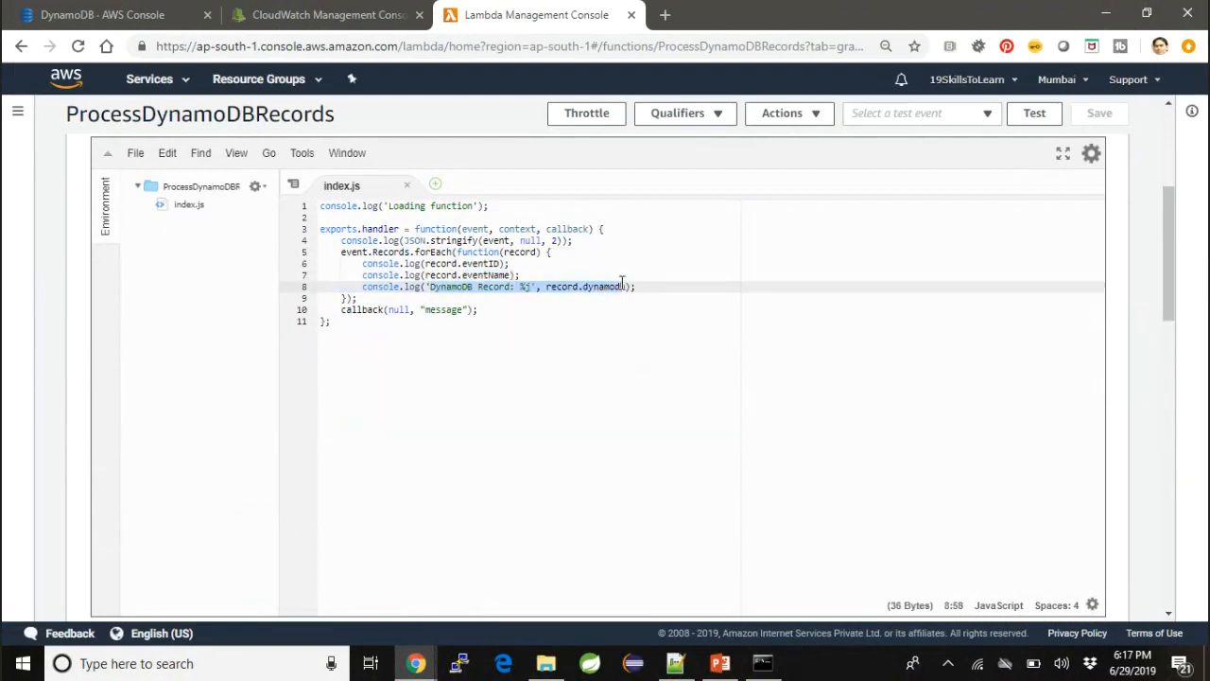
pyautogui.click(521, 286)
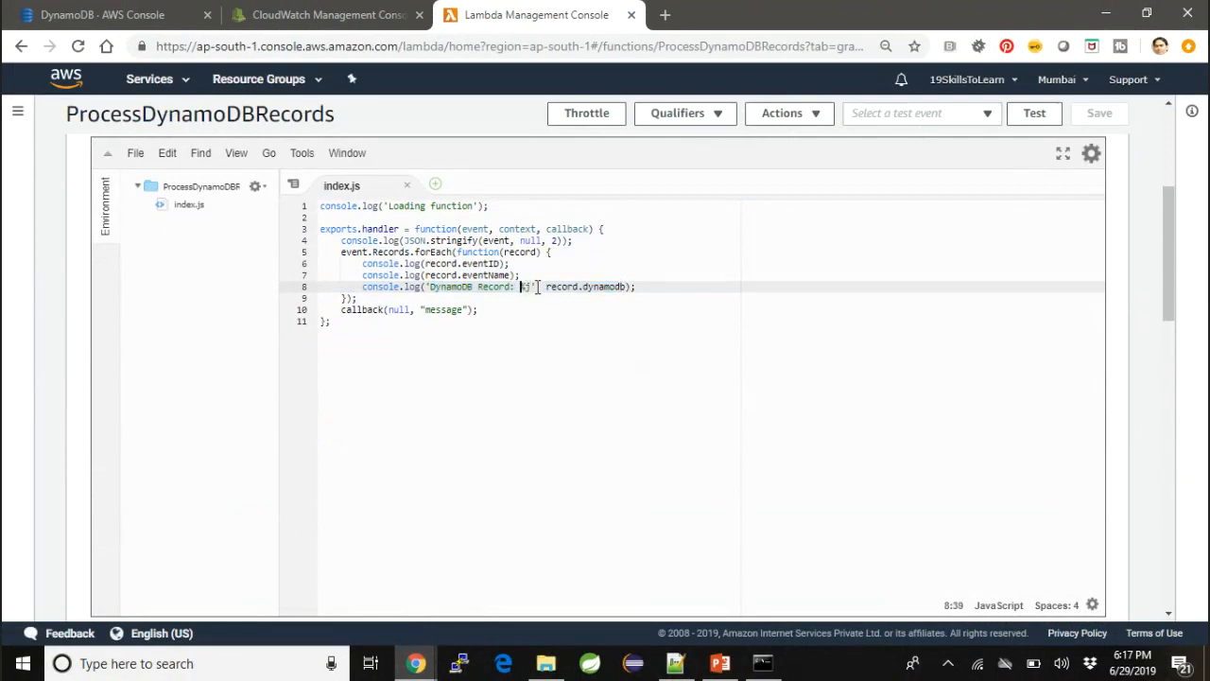
pyautogui.moveTo(521, 287); pyautogui.dragTo(626, 285)
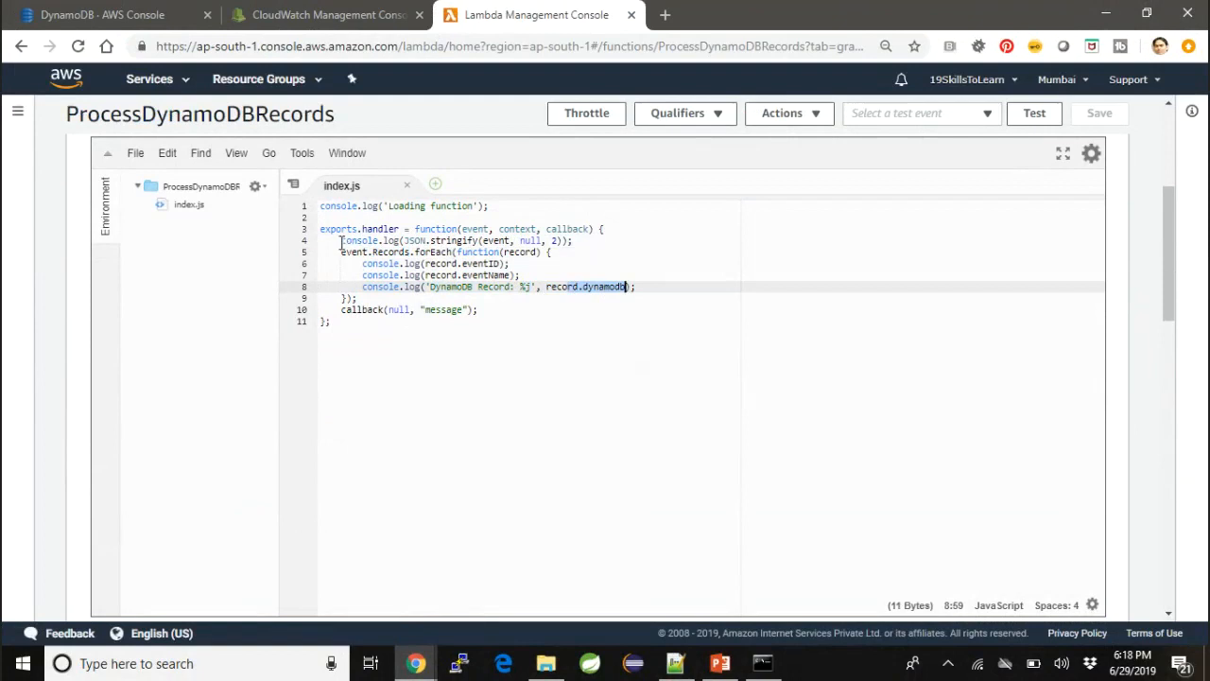
pyautogui.moveTo(341, 240); pyautogui.dragTo(362, 296)
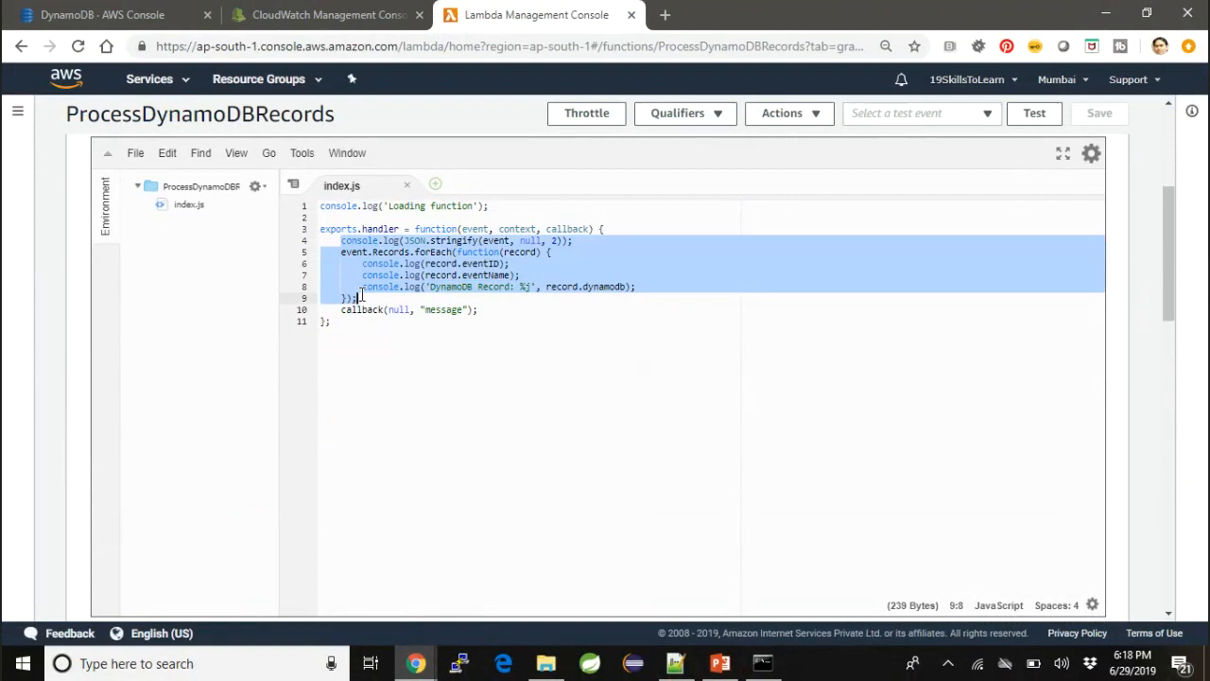
# - Switch to the DynamoDB tab and start a new item in lambda-dynamodb-stream with the id 102
pyautogui.click(336, 14)
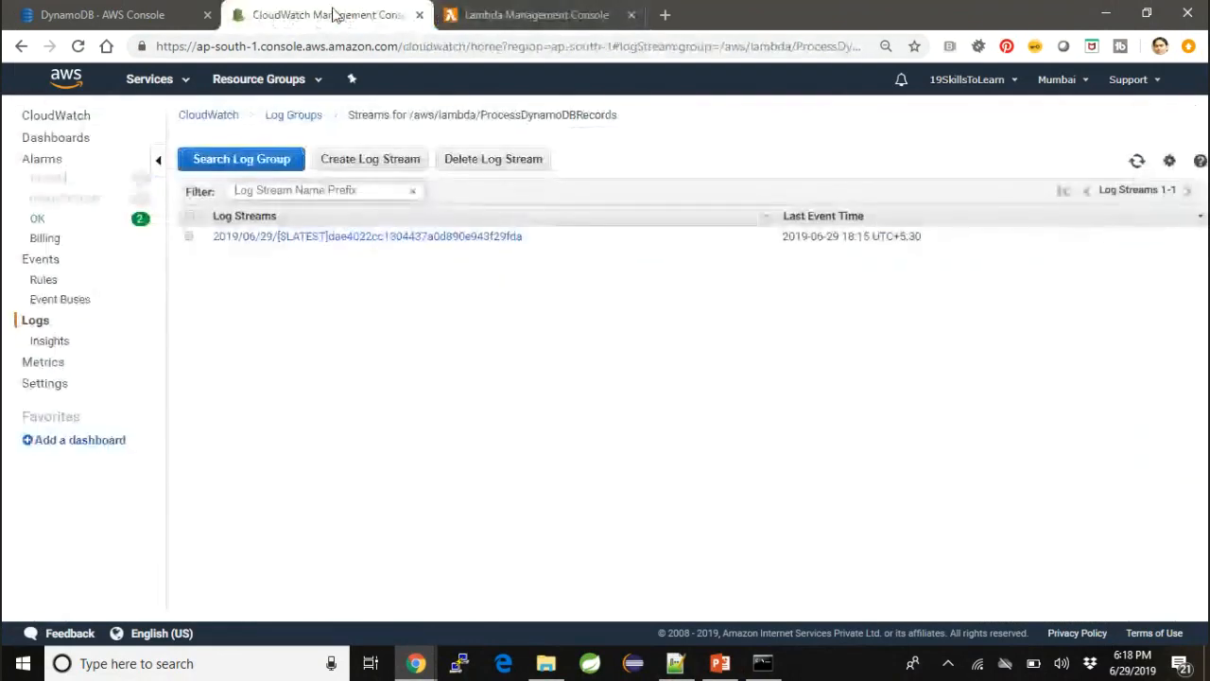
pyautogui.click(151, 27)
pyautogui.click(336, 192)
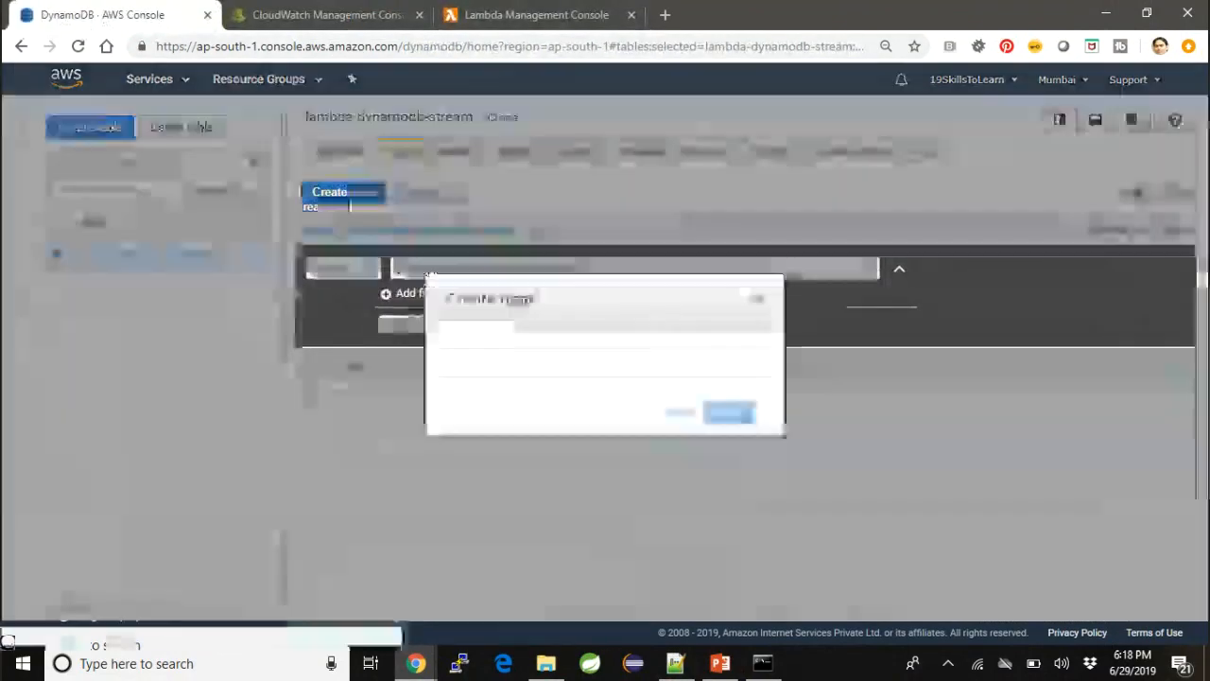
pyautogui.click(299, 245)
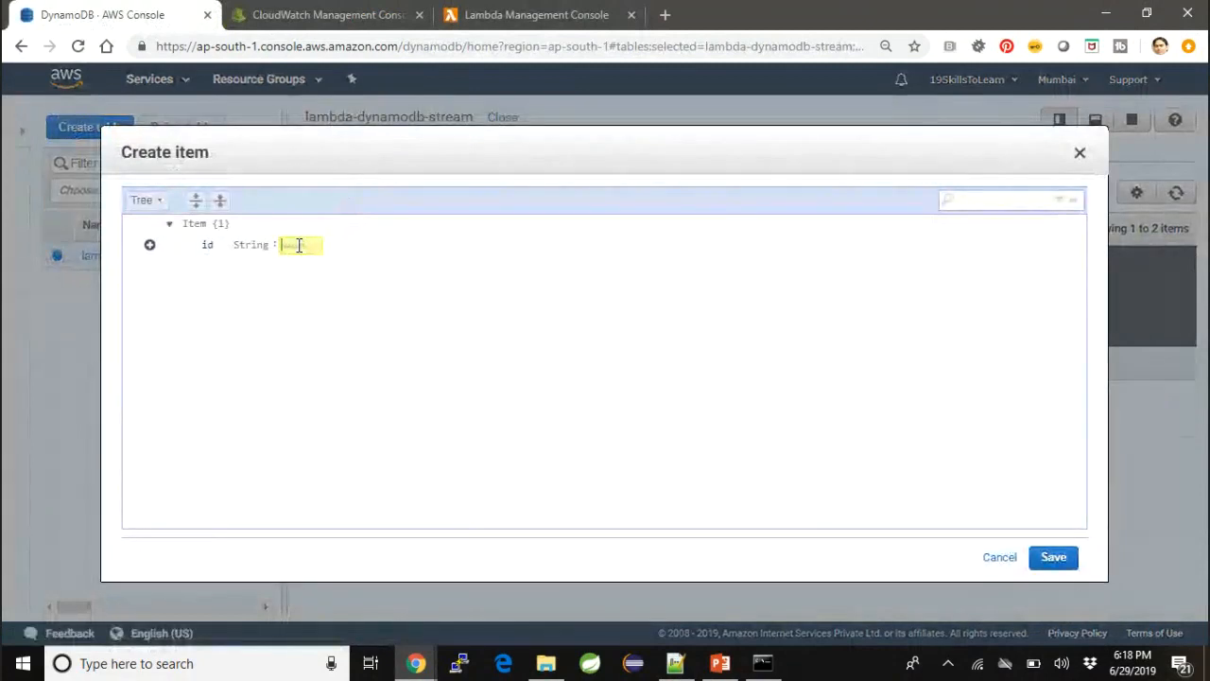
pyautogui.write('102')
# - Append a String attribute called name with the value test3 to item 102 and save the item
pyautogui.click(150, 246)
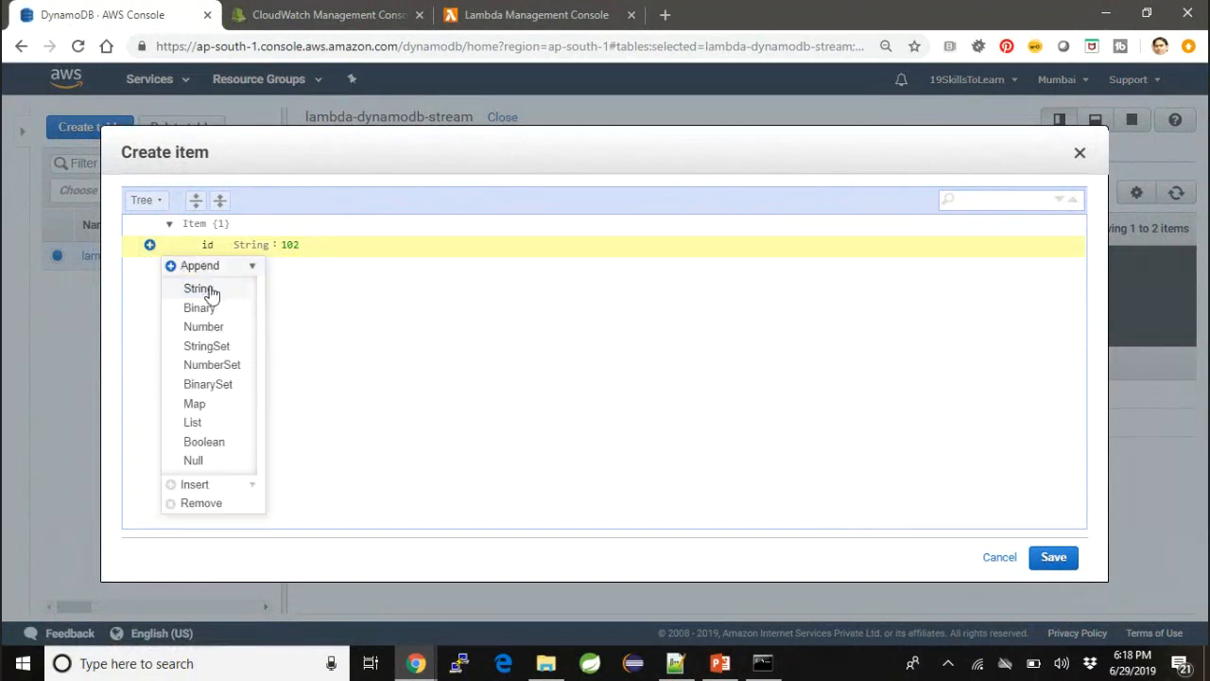
pyautogui.click(198, 288)
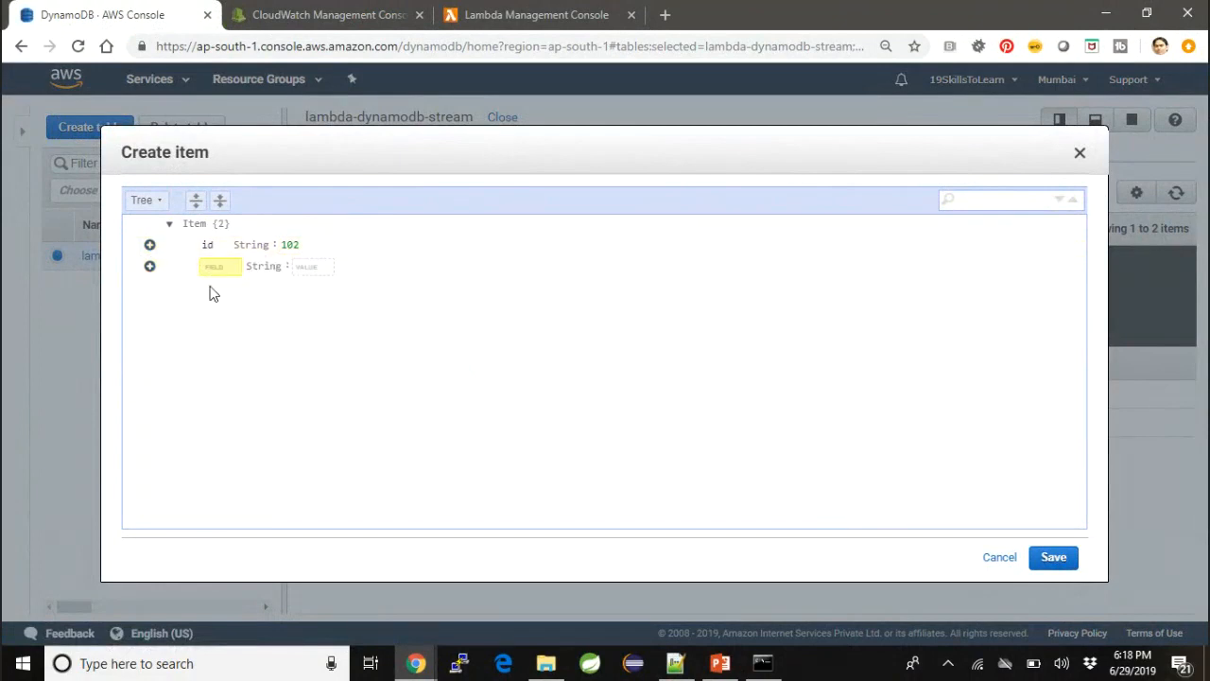
pyautogui.write('name')
pyautogui.click(308, 268)
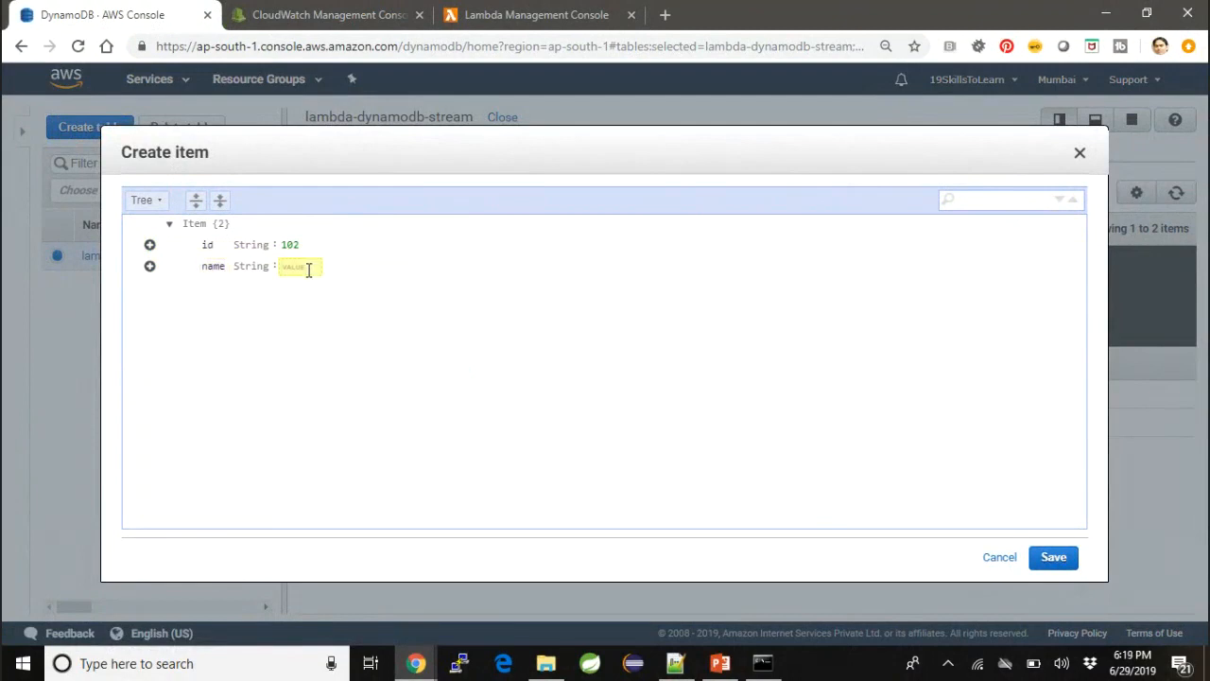
pyautogui.write('test3')
pyautogui.click(1068, 562)
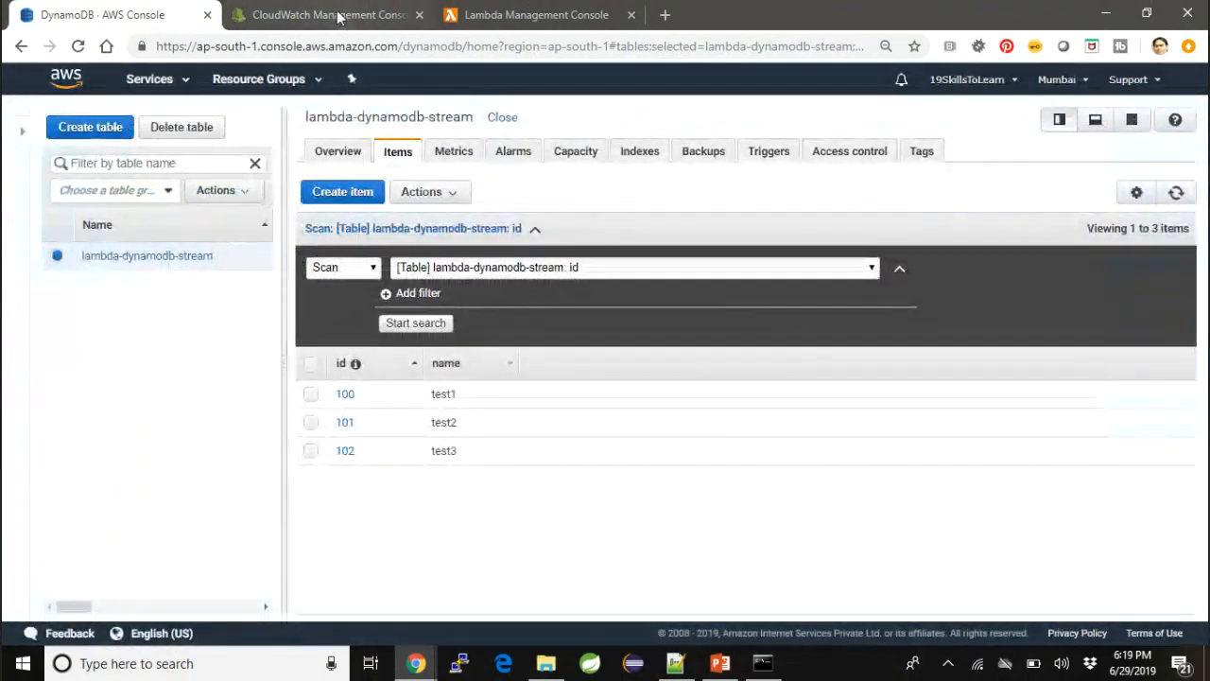
# - Switch to the CloudWatch tab, open the ProcessDynamoDBRecords log stream and load its newer events
pyautogui.click(339, 16)
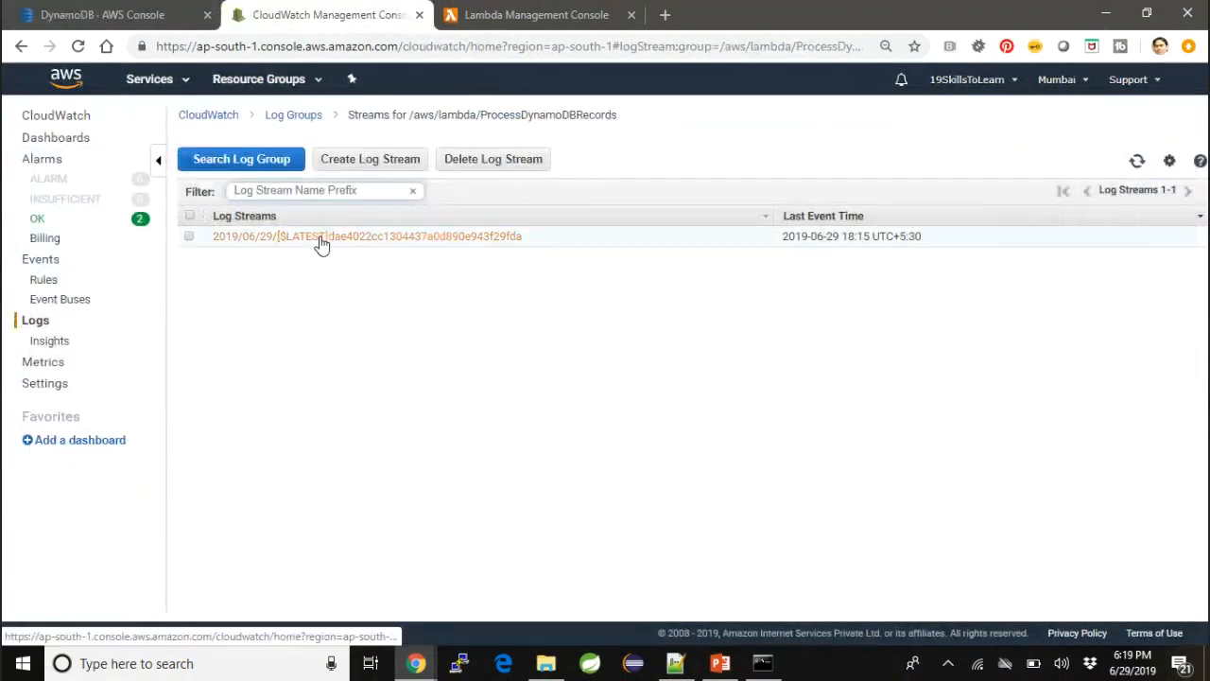
pyautogui.click(321, 241)
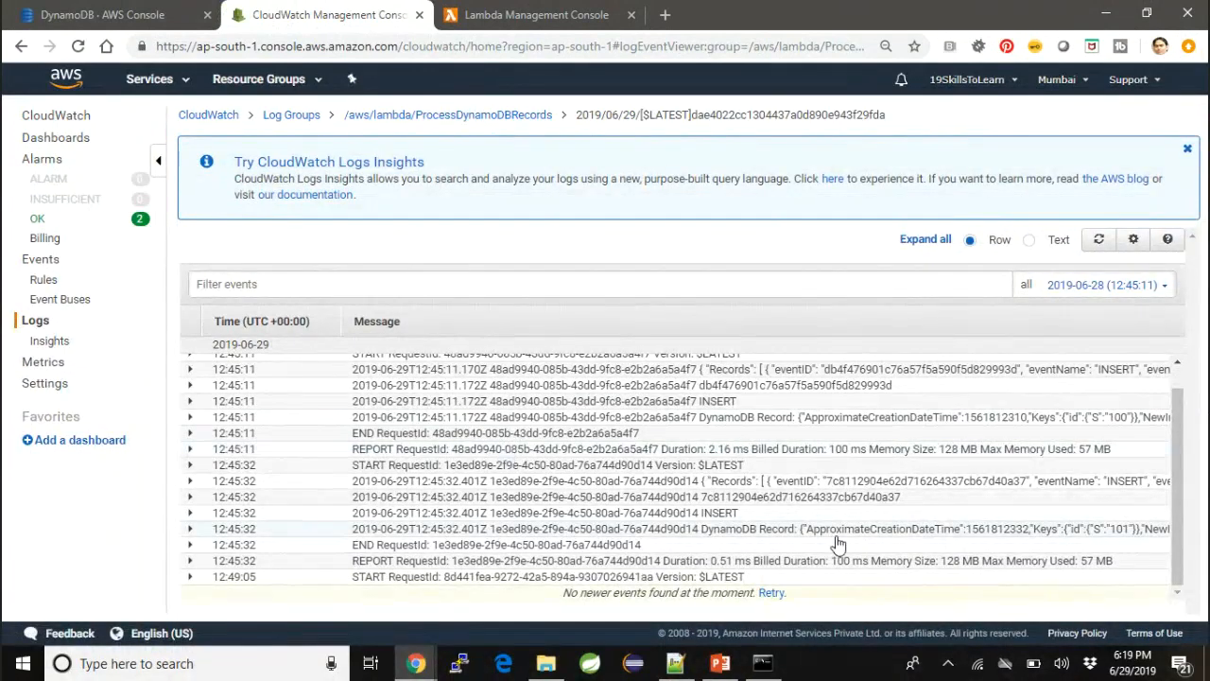
pyautogui.click(771, 593)
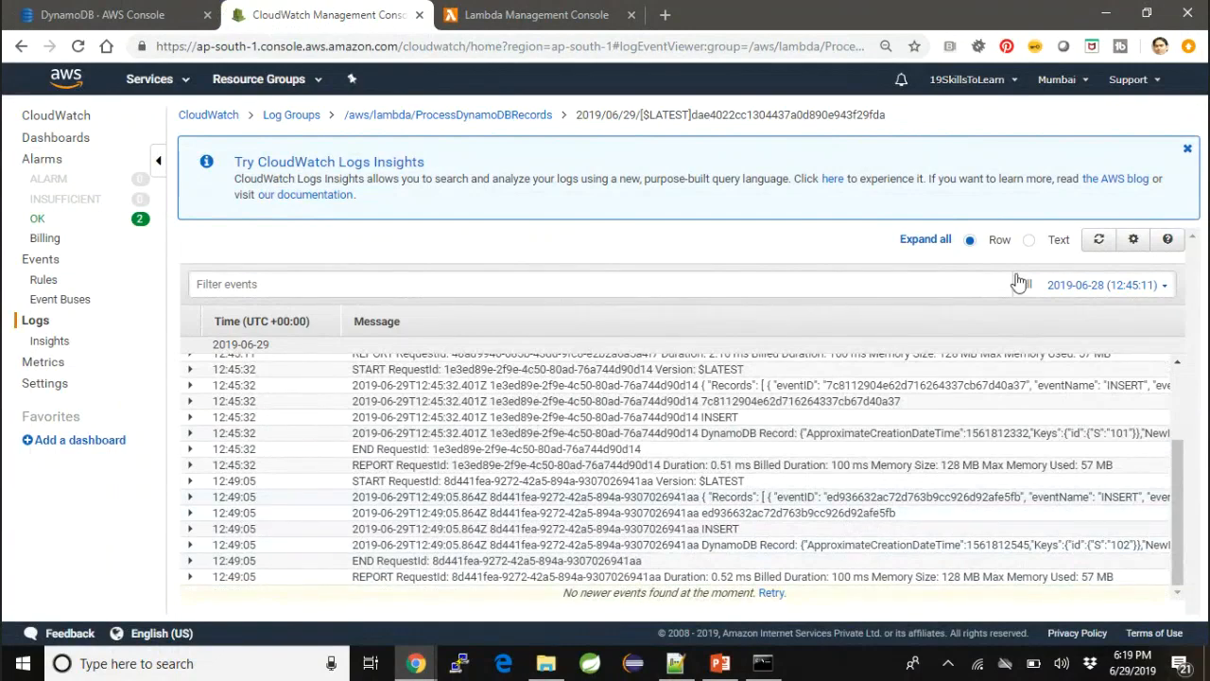
# - Show the log events as text and review the DynamoDB Record for id 102, including its NewImage and stream view type
pyautogui.click(1032, 242)
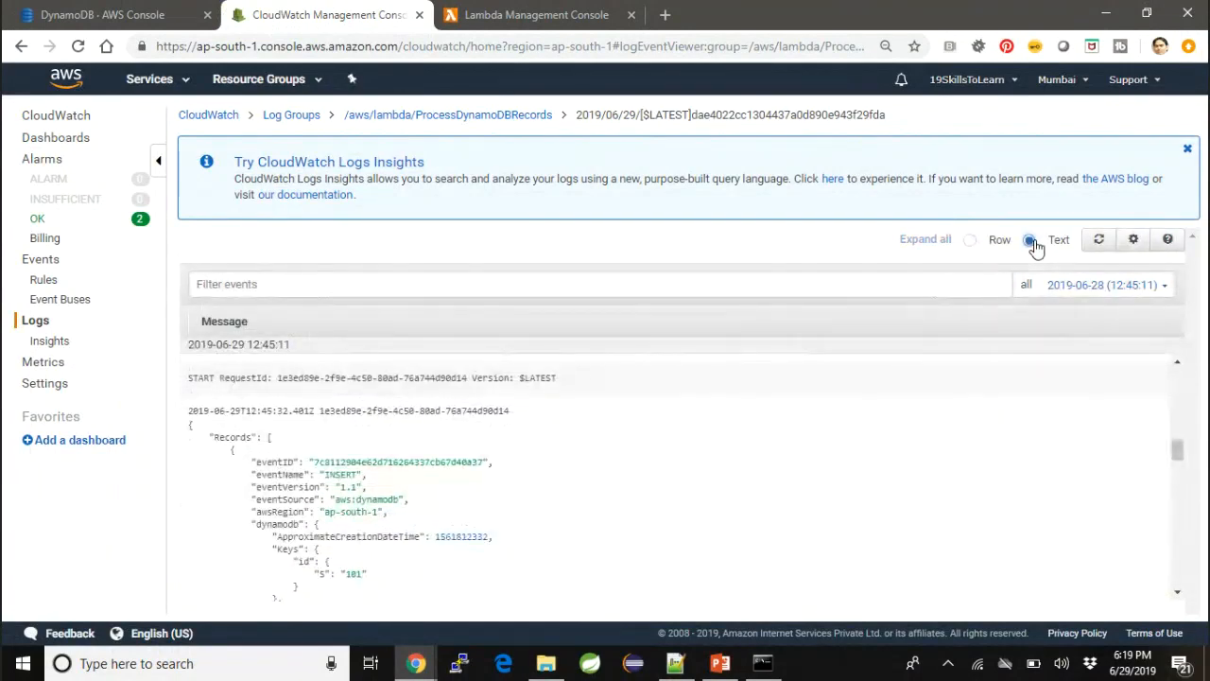
pyautogui.scroll(-1, 562, 473)
pyautogui.scroll(-10, 562, 473)
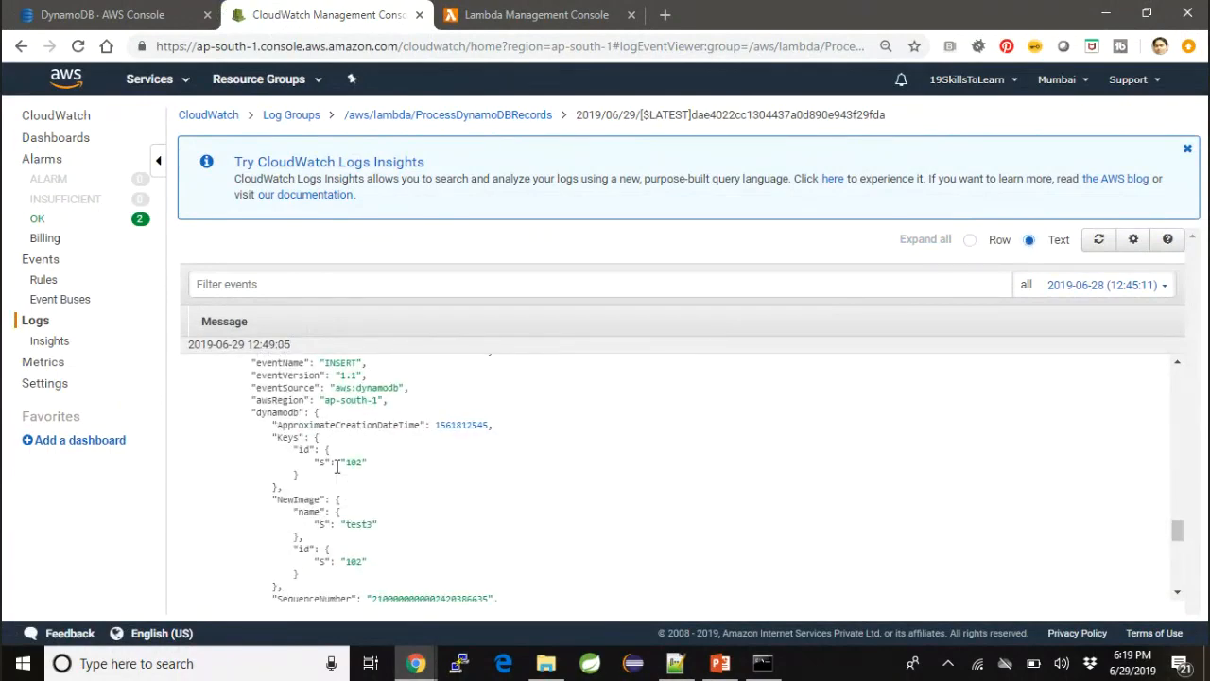
pyautogui.scroll(-3, 337, 465)
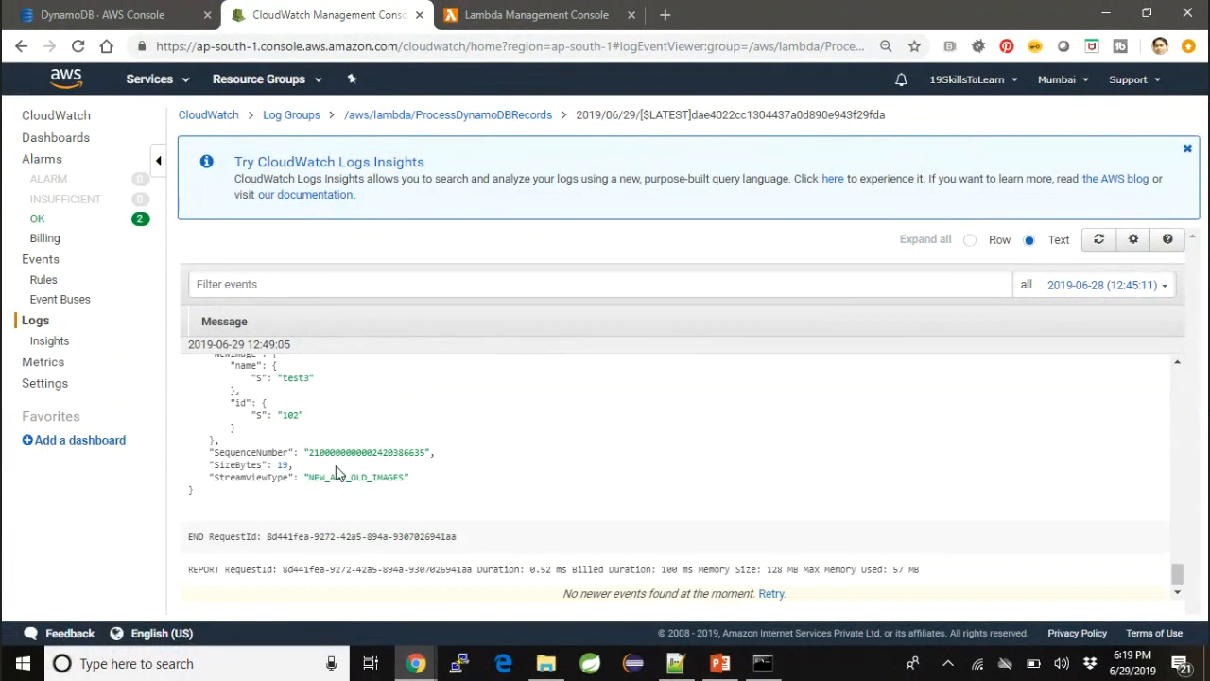
pyautogui.scroll(3, 336, 473)
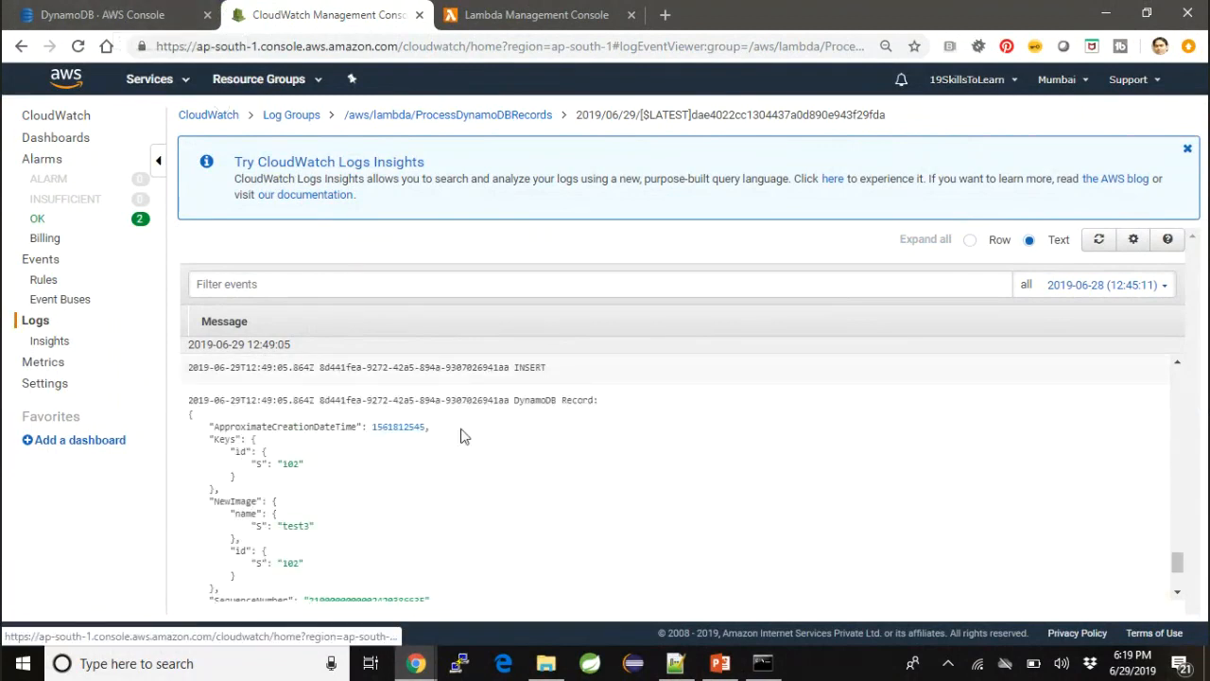
# - Switch to the aws_lambda_dynamodb.pptx presentation in PowerPoint and start its slide show
pyautogui.click(719, 664)
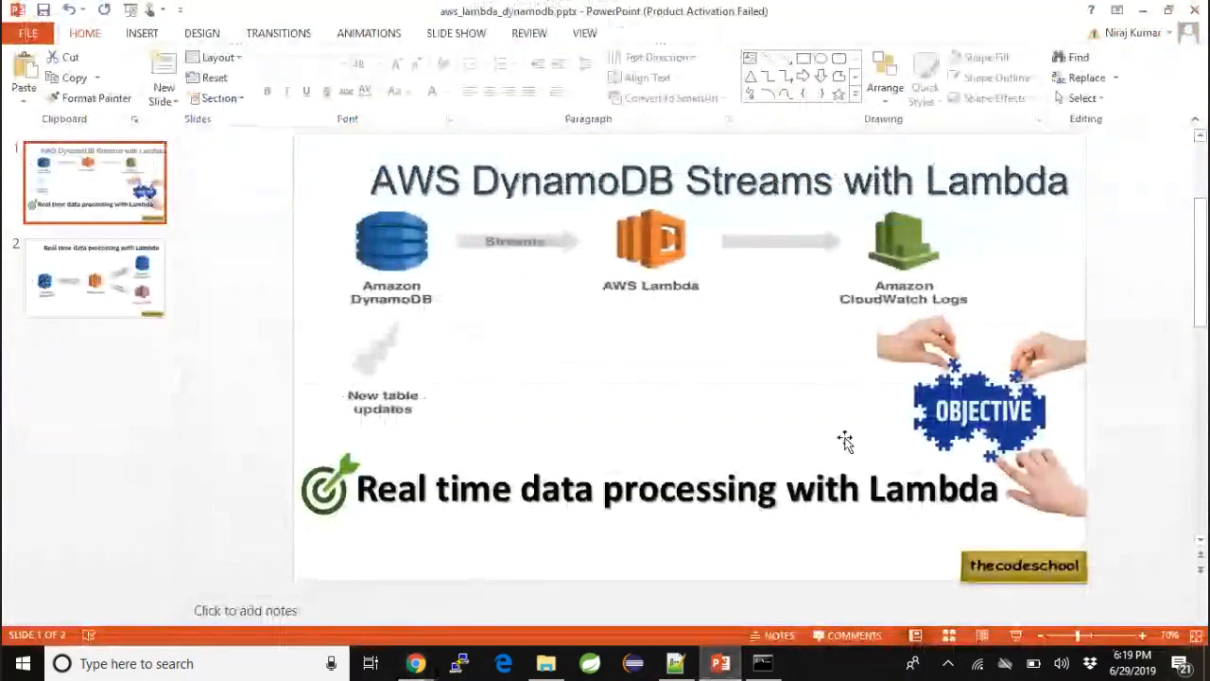
pyautogui.click(1016, 635)
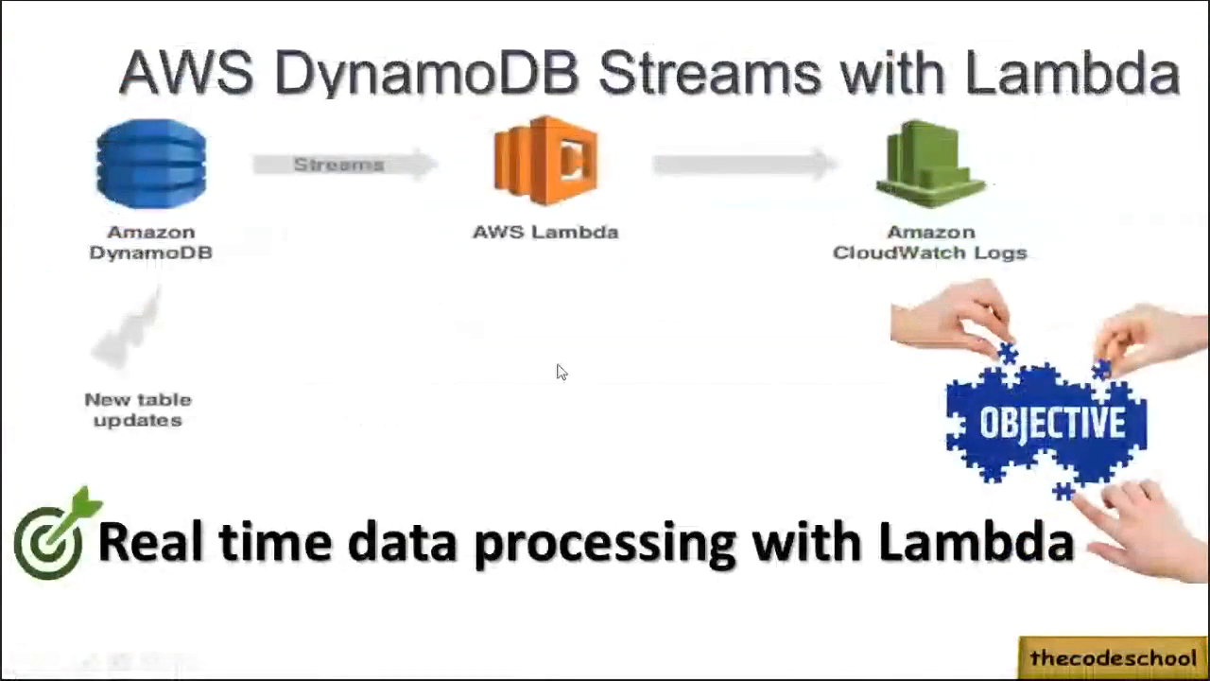